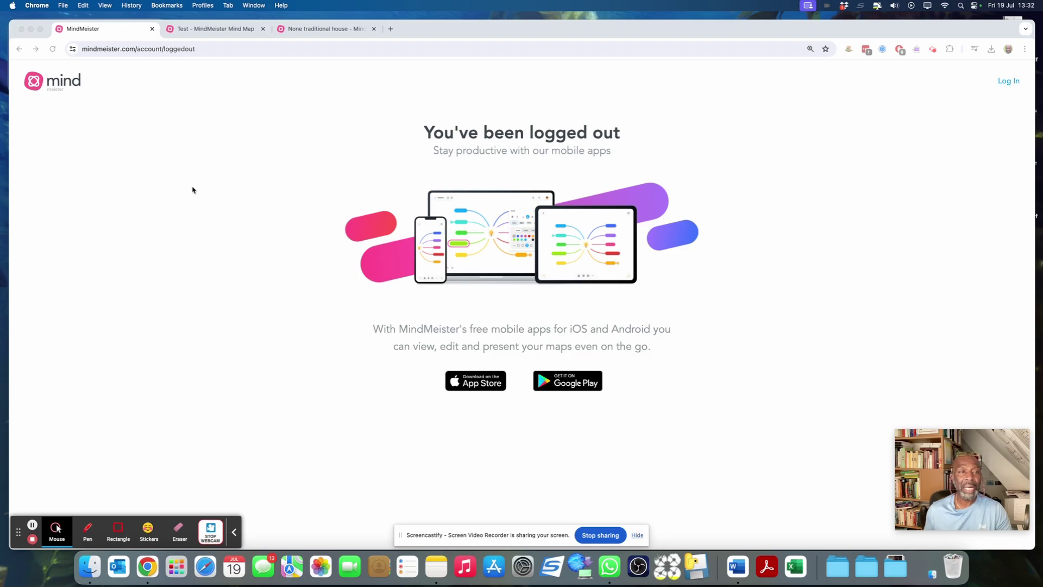
Step: Look over the existing Test and None traditional house mind maps, then stop the screen sharing
left_click(203, 29)
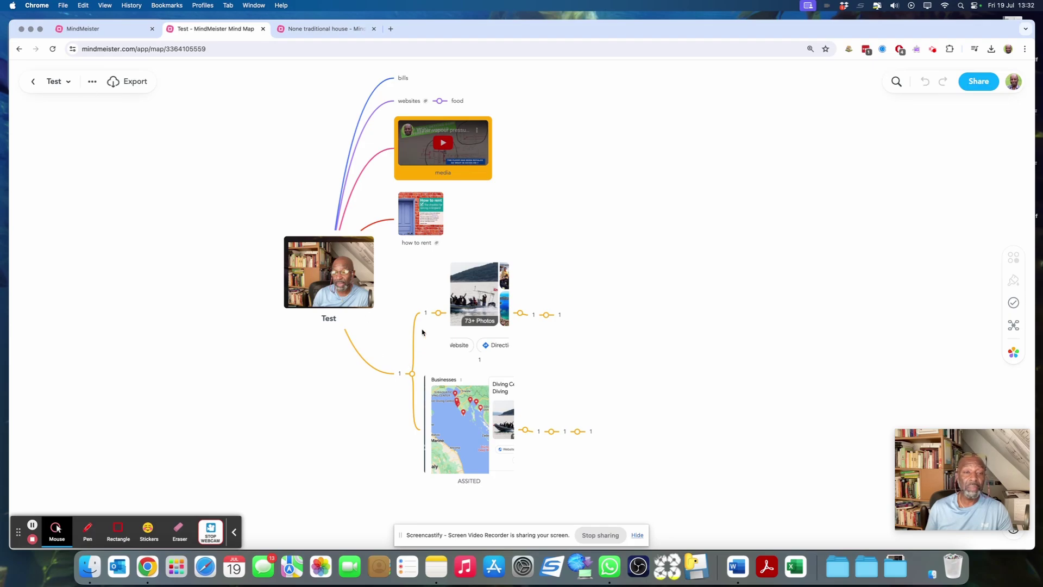
left_click(304, 32)
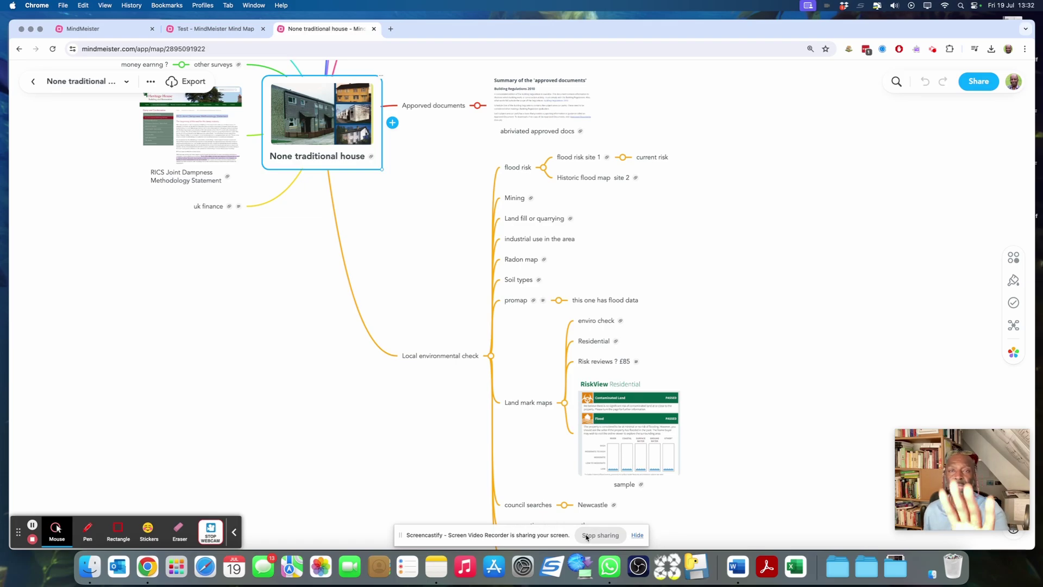
left_click(586, 537)
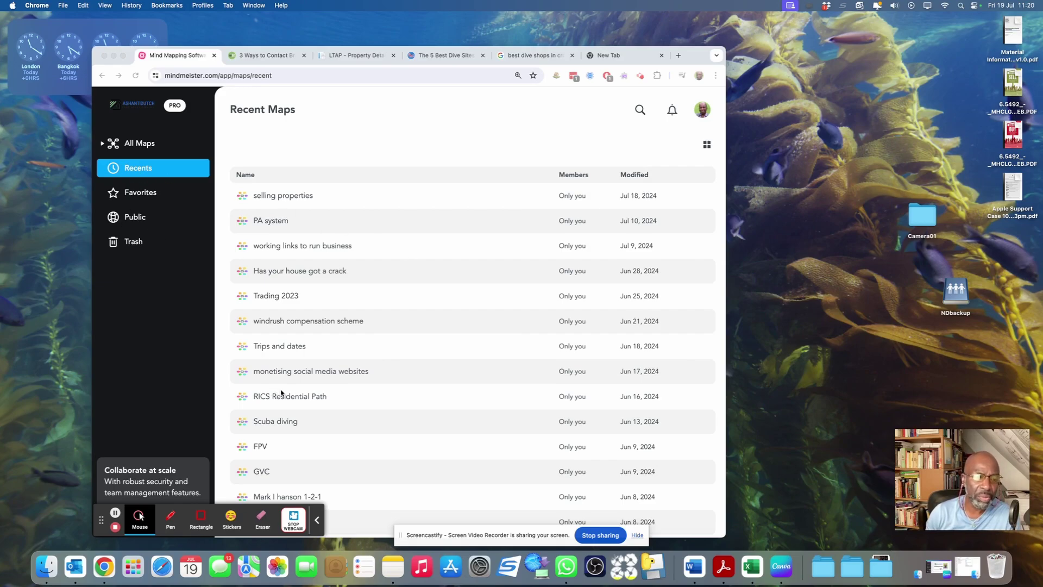
Step: Look through the list of recent maps and the full list of all maps and folders
scroll(280, 392, "down", 3)
scroll(281, 394, "up", 3)
scroll(281, 394, "down", 3)
scroll(282, 392, "down", 3)
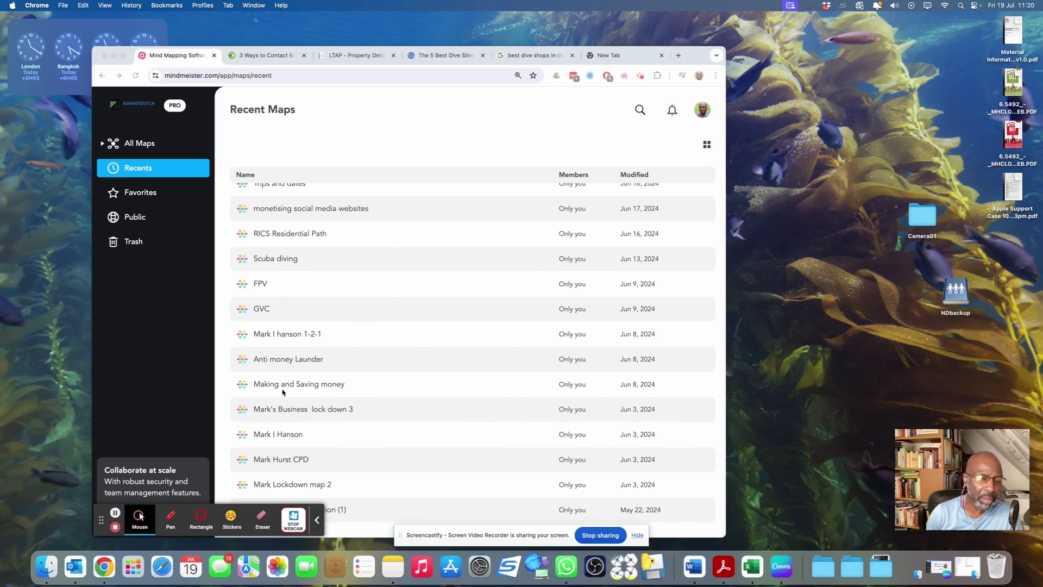
scroll(282, 392, "up", 6)
scroll(281, 392, "down", 3)
scroll(282, 392, "up", 3)
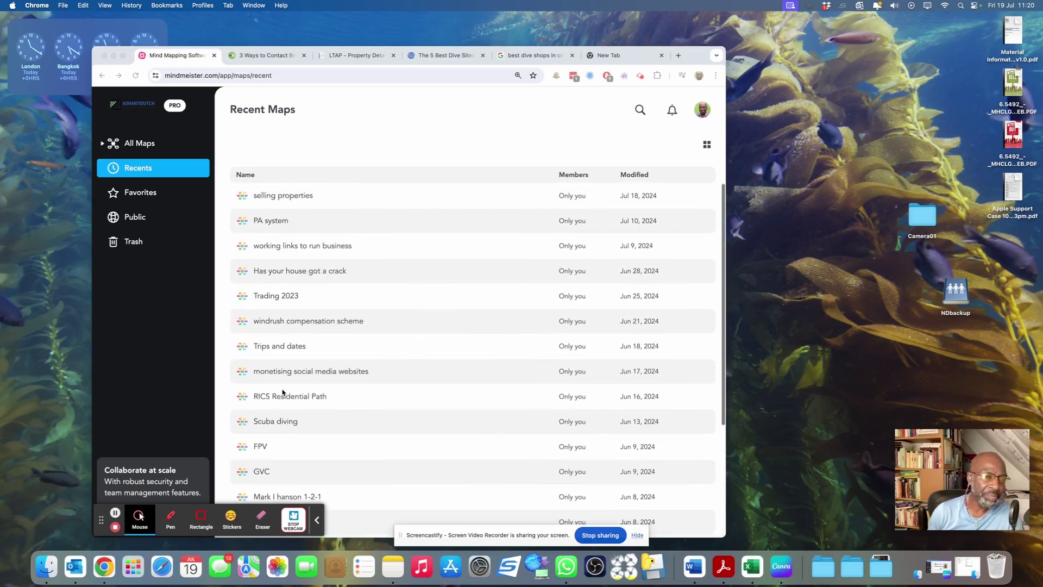
left_click(134, 150)
scroll(305, 435, "down", 10)
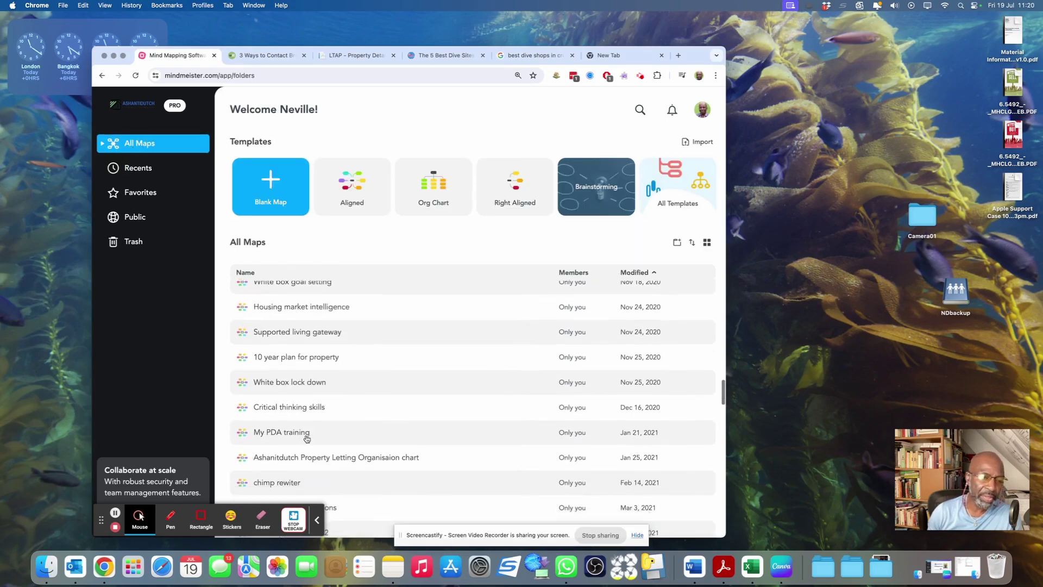
scroll(307, 438, "down", 15)
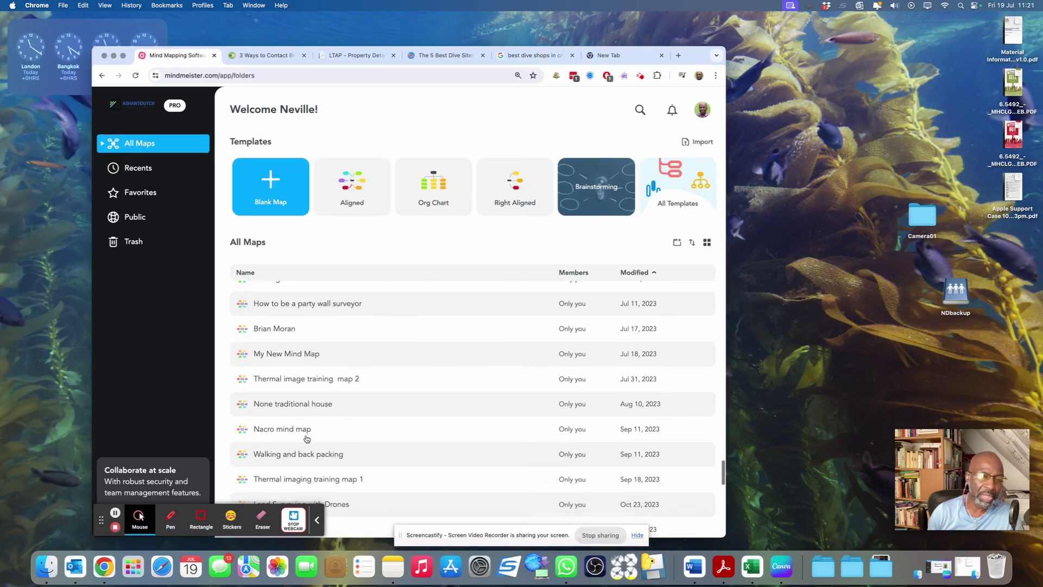
scroll(307, 438, "up", 20)
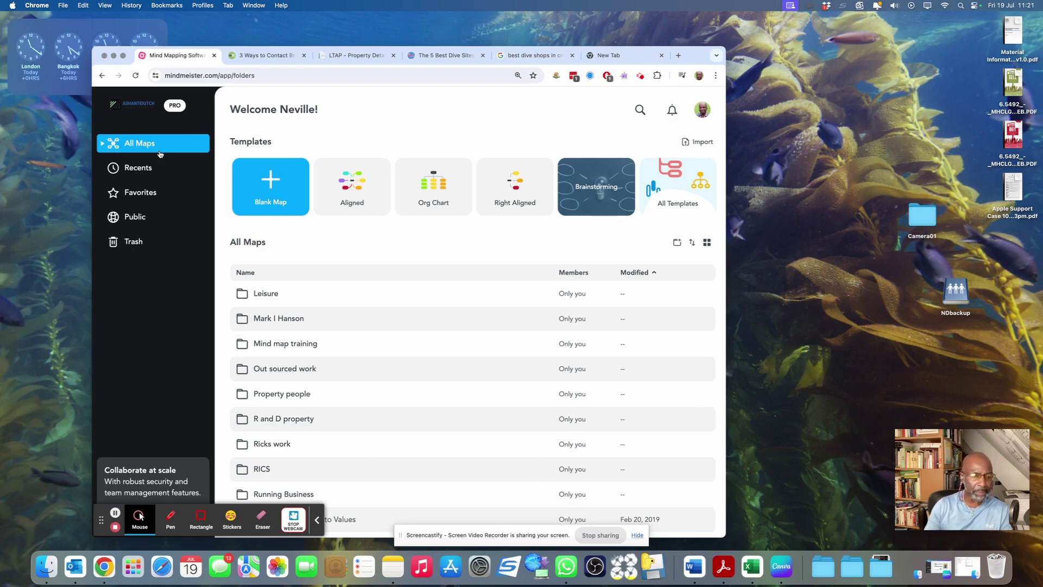
Step: Create a blank mind map in the legacy editor, keep its default title and return to the map overview
left_click(274, 189)
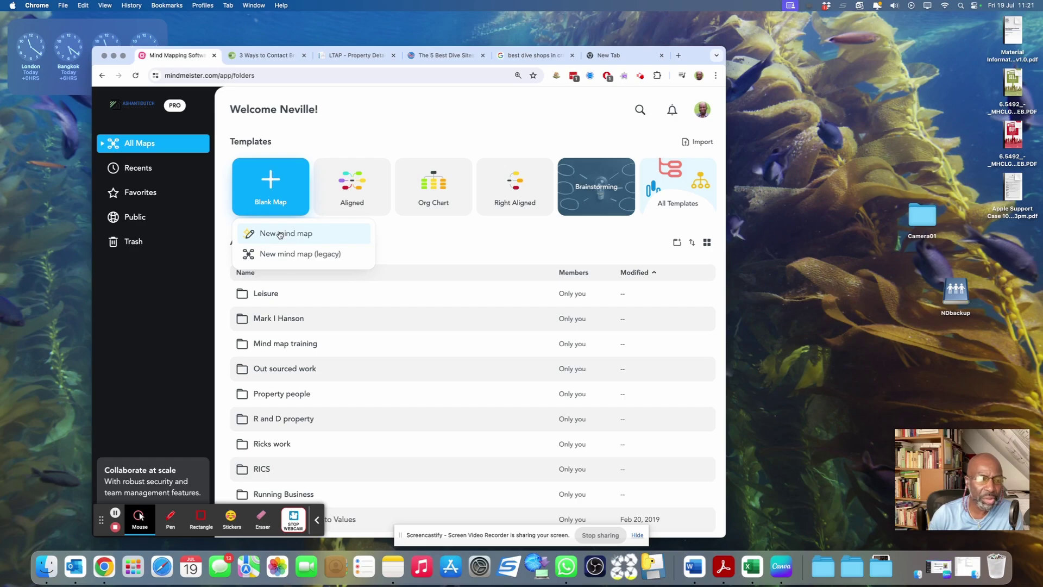
left_click(280, 255)
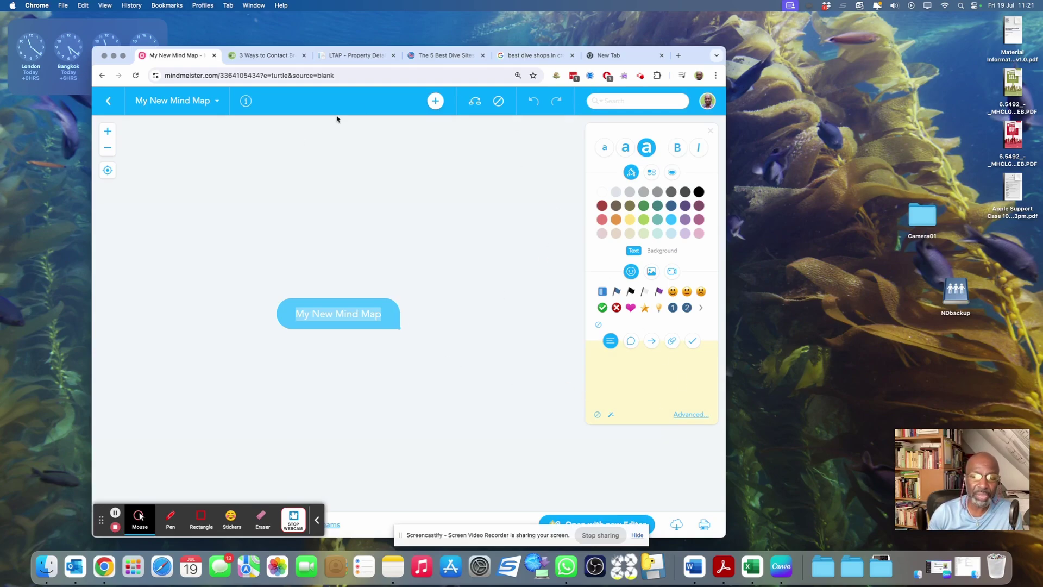
key("Return")
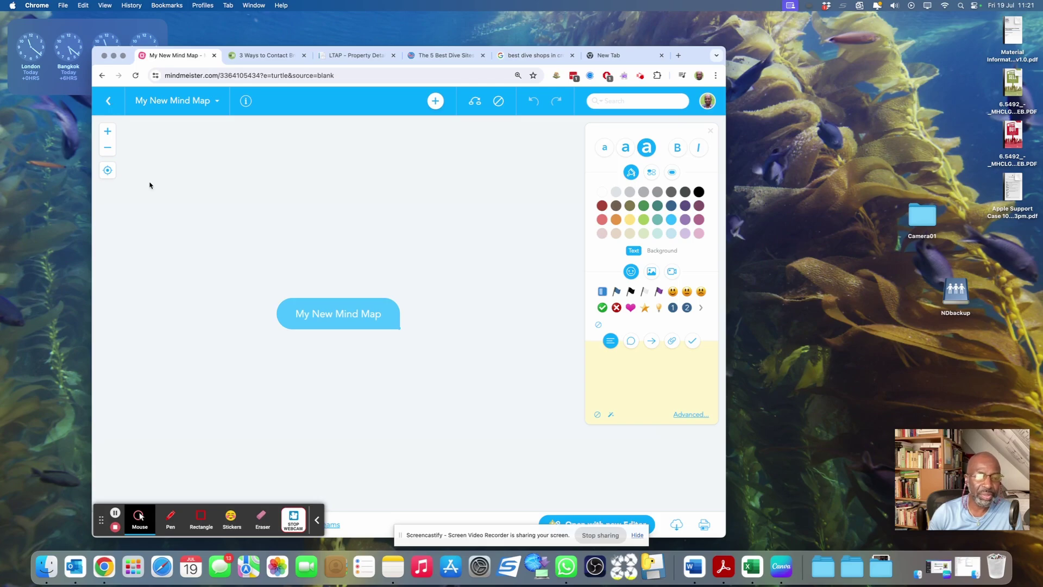
left_click(108, 101)
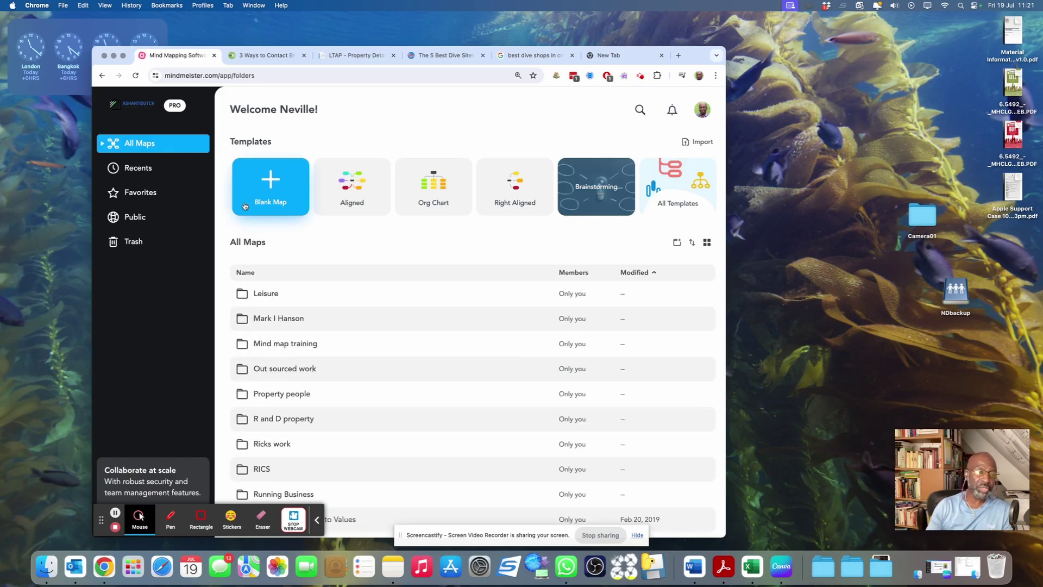
Step: Create a blank mind map in the new, non-legacy editor and widen the browser window
left_click(245, 205)
left_click(279, 237)
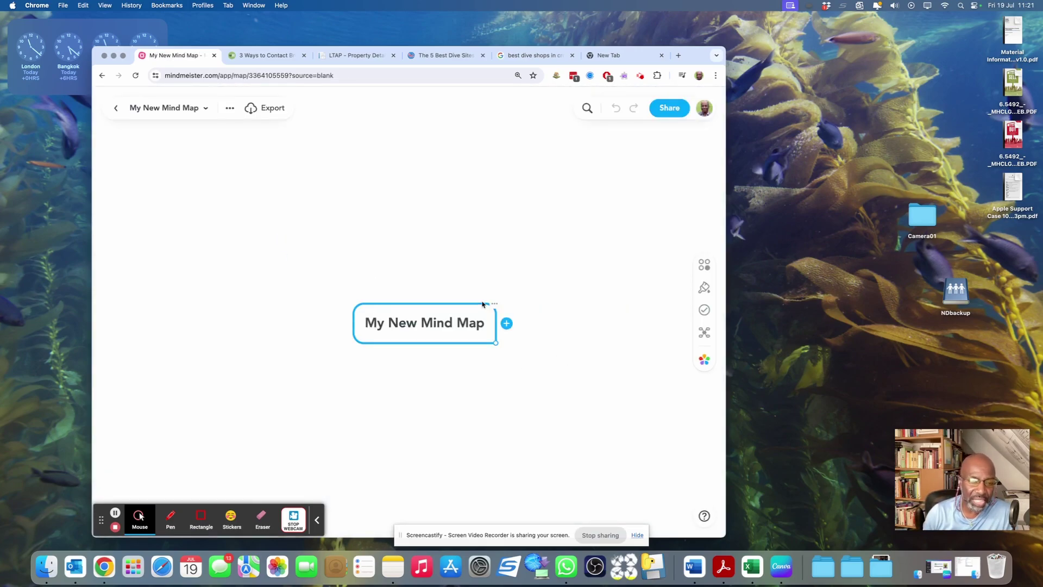
left_click_drag(723, 536, 813, 537)
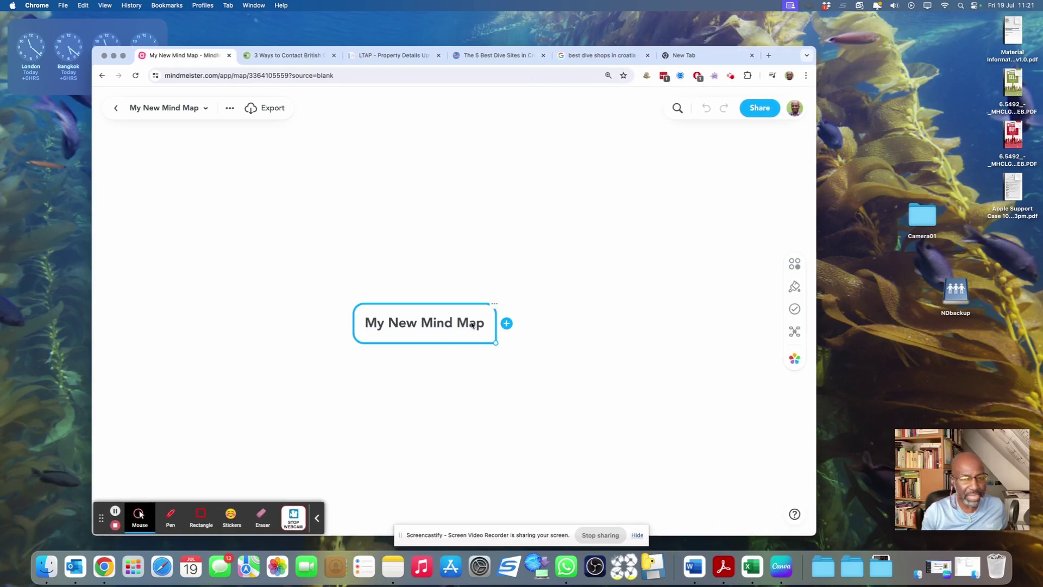
left_click_drag(505, 273, 514, 214)
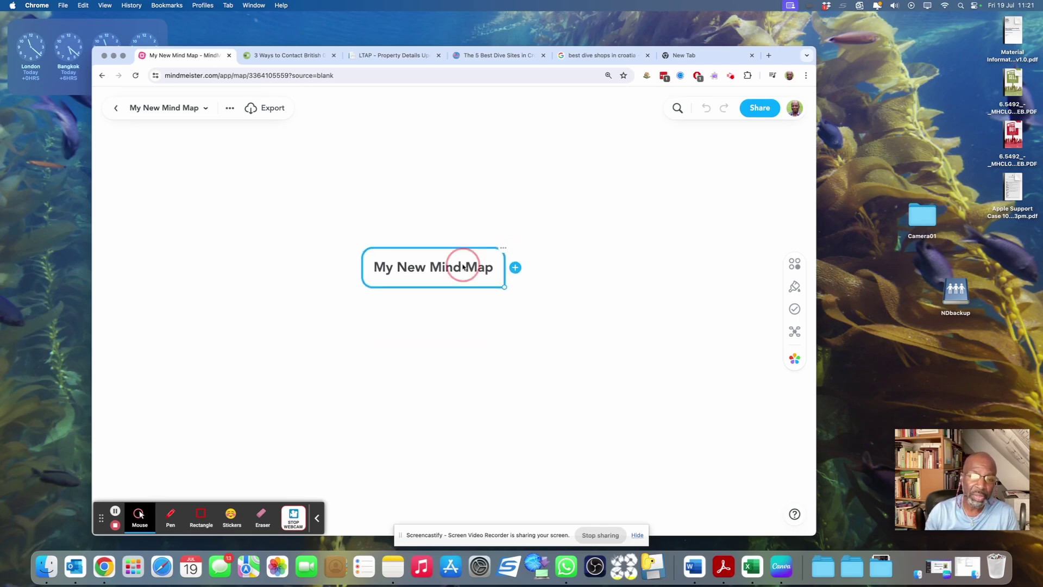
Step: Rename the central topic of the new mind map to "Test"
left_click(494, 270)
key("BackSpace")
key("BackSpace")
key("BackSpace")
key("BackSpace")
key("BackSpace")
key("BackSpace")
key("BackSpace")
key("BackSpace")
key("BackSpace")
key("BackSpace")
key("BackSpace")
key("BackSpace")
key("BackSpace")
key("BackSpace")
key("BackSpace")
type("Test")
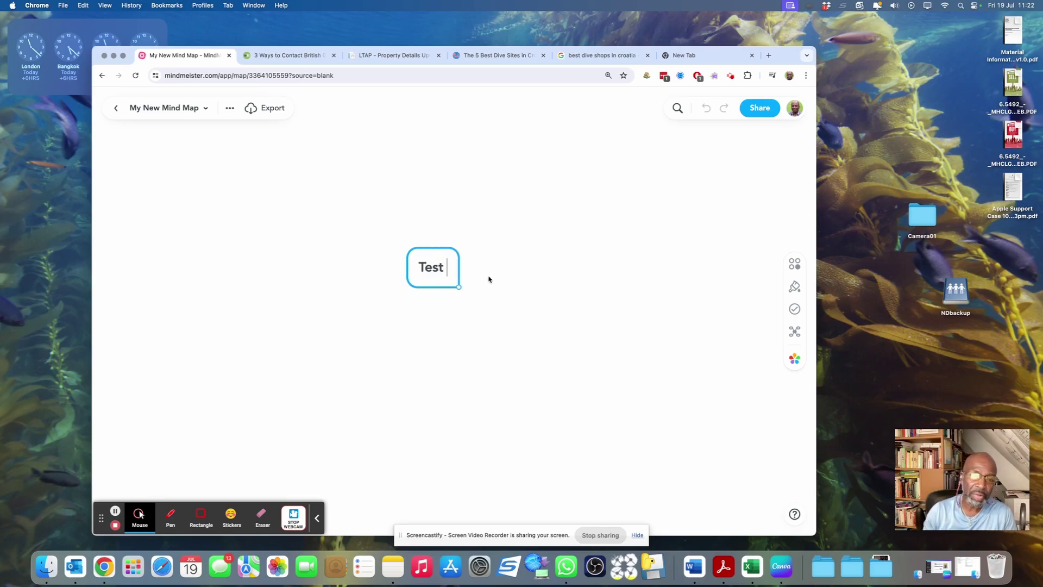
left_click(469, 284)
Step: Add a topic named "bills" branching from the central Test topic
left_click(431, 267)
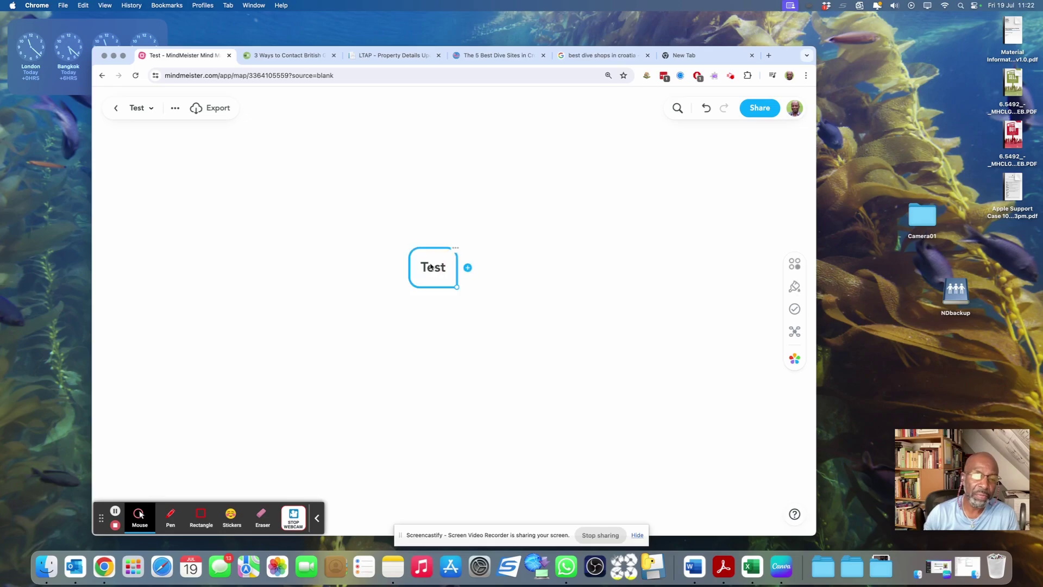
left_click(467, 268)
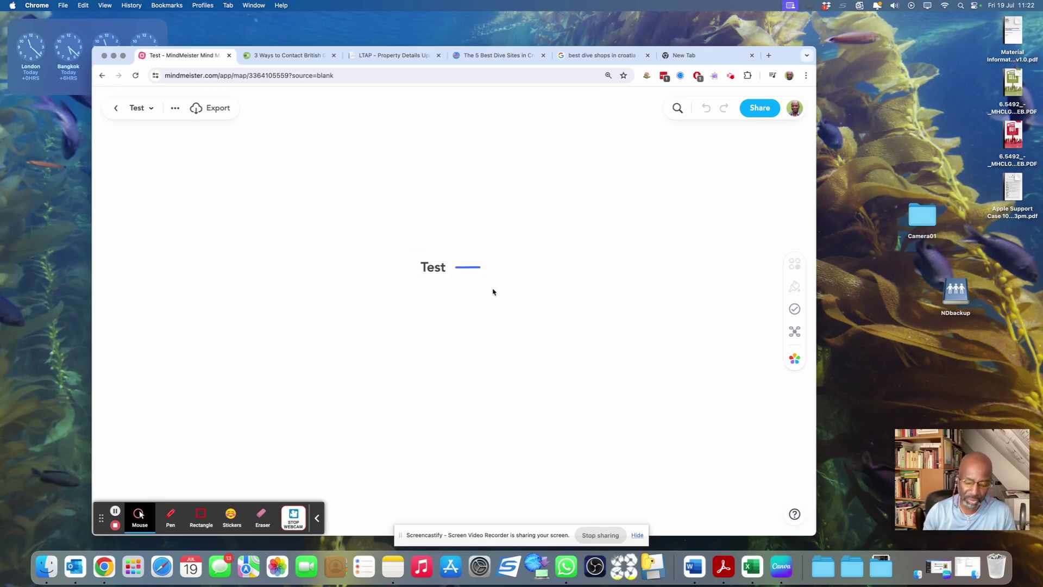
type("bills")
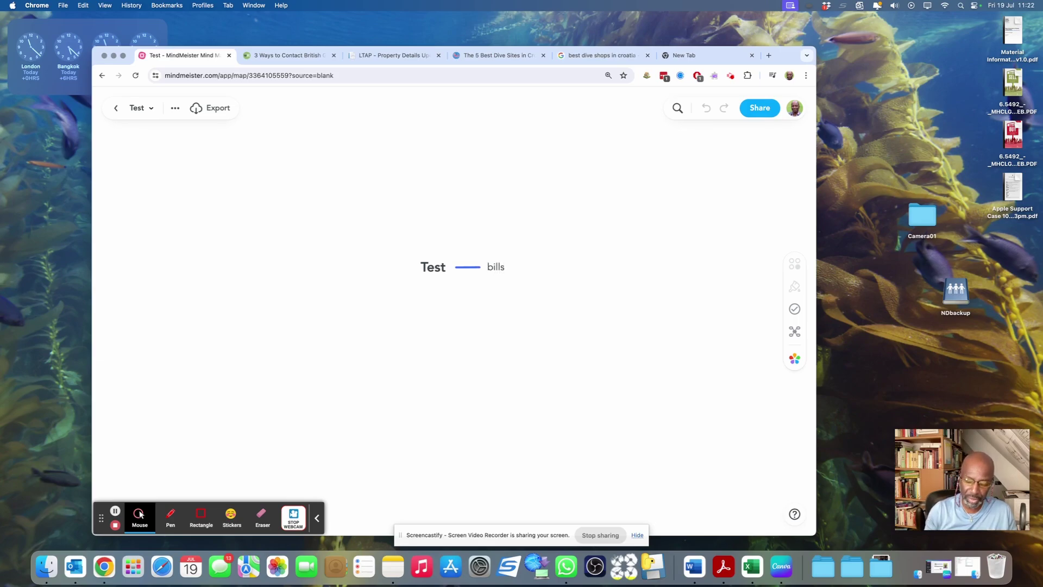
key("Return")
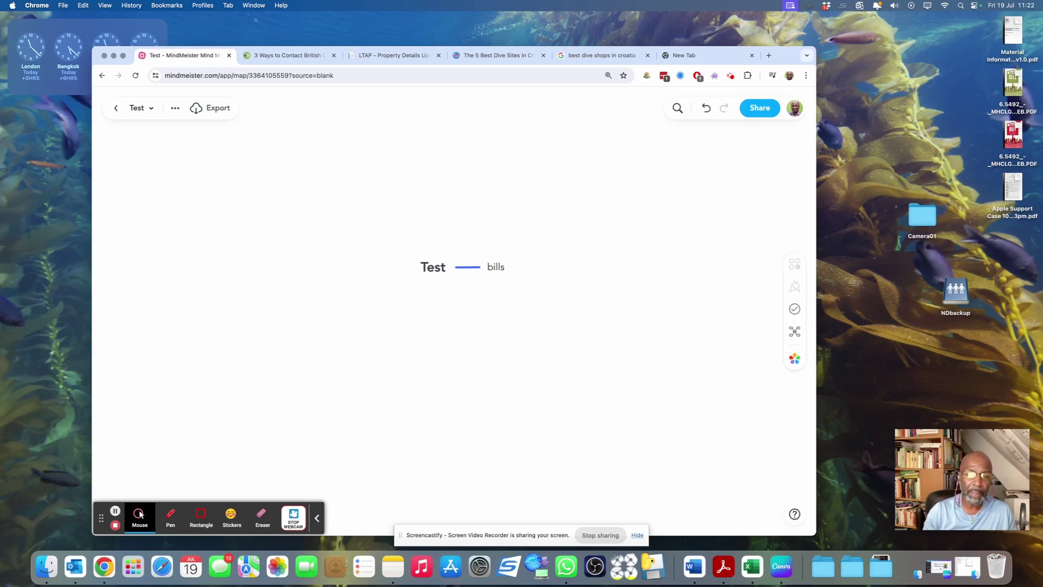
Step: Add two more topics to the central Test topic, named "websites" and "media"
left_click(447, 270)
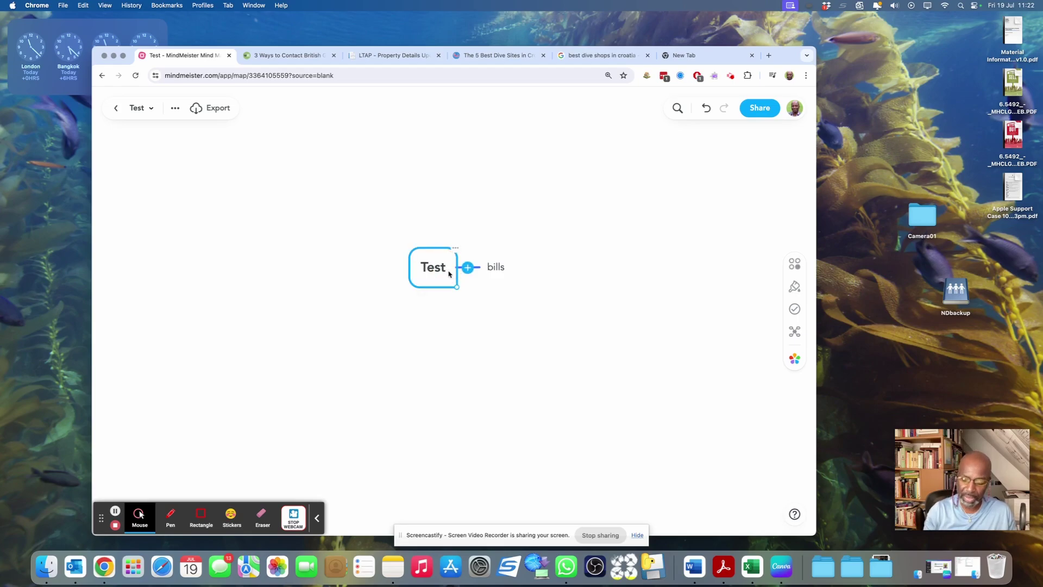
key("Tab")
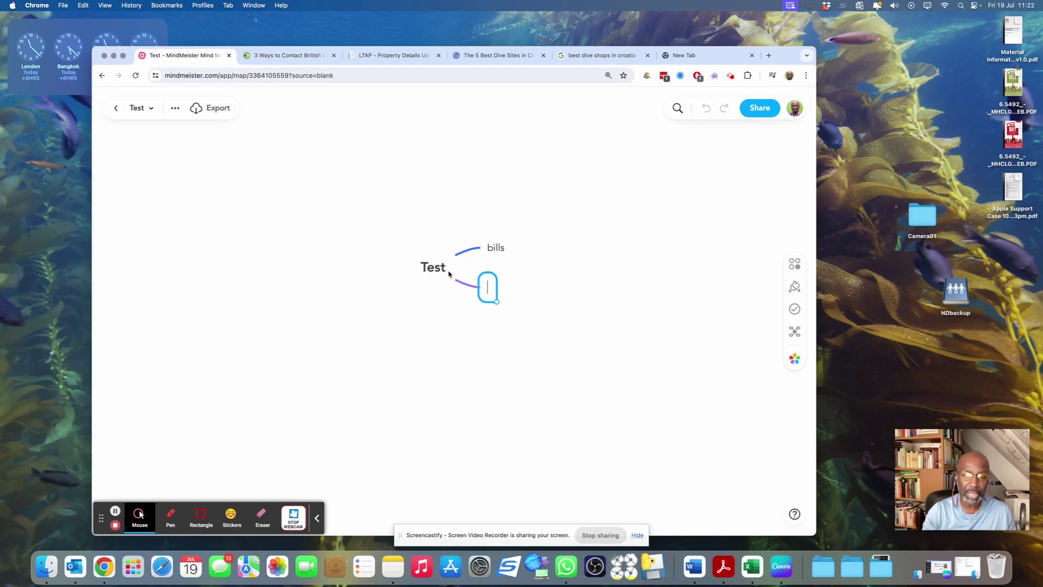
type("websi")
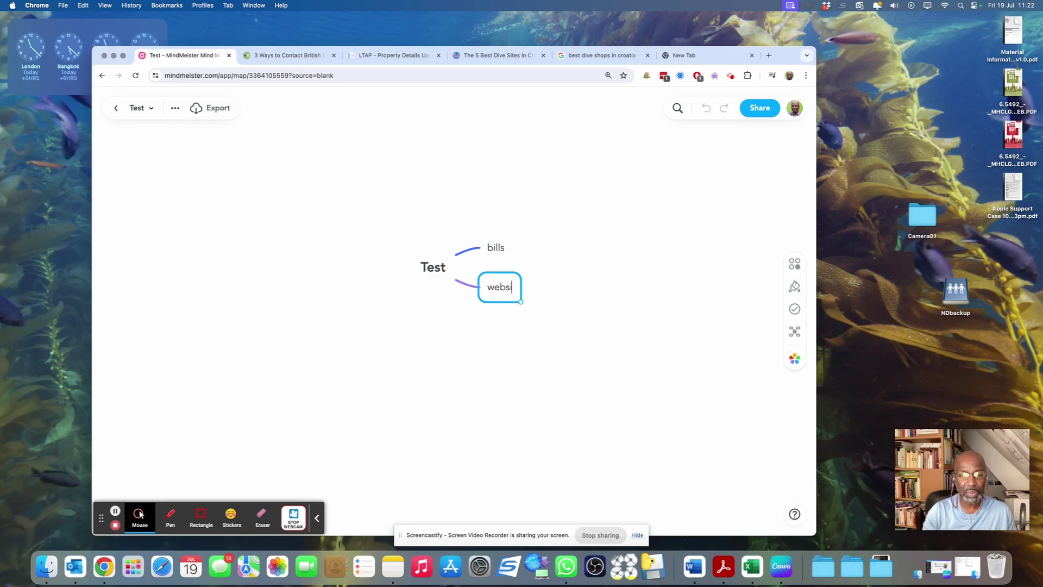
type("tes")
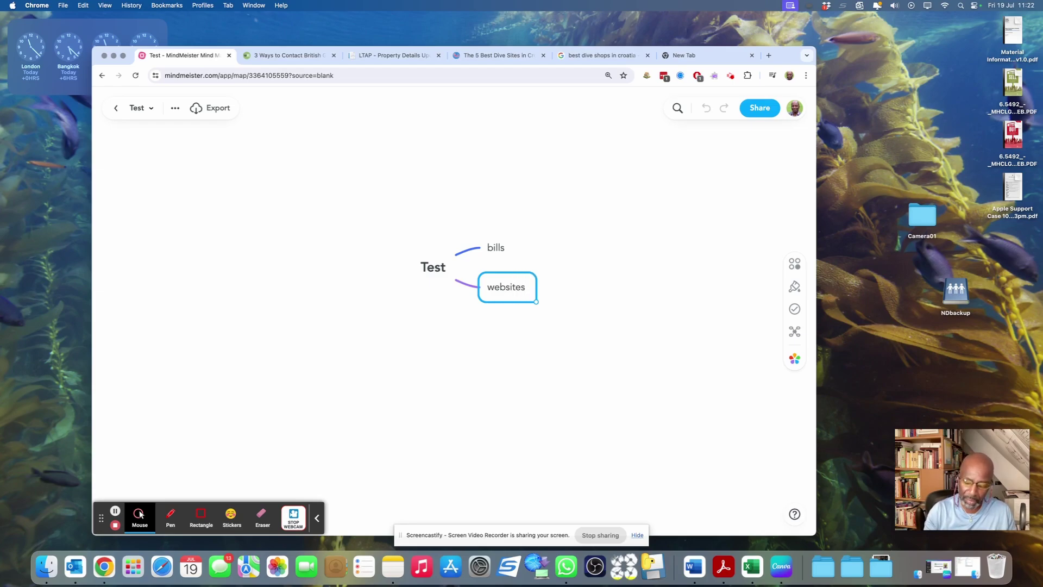
key("Return")
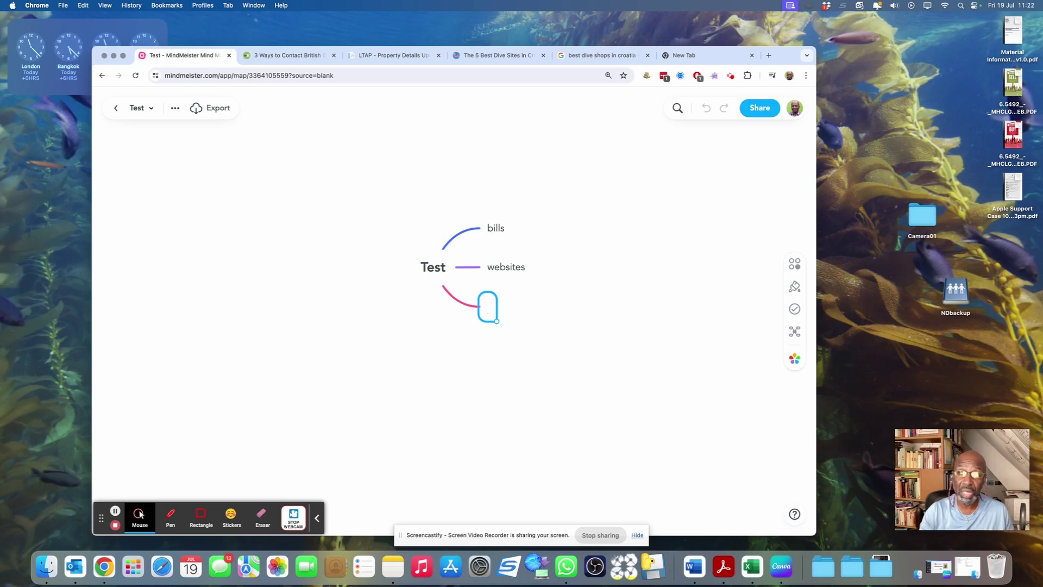
type("media")
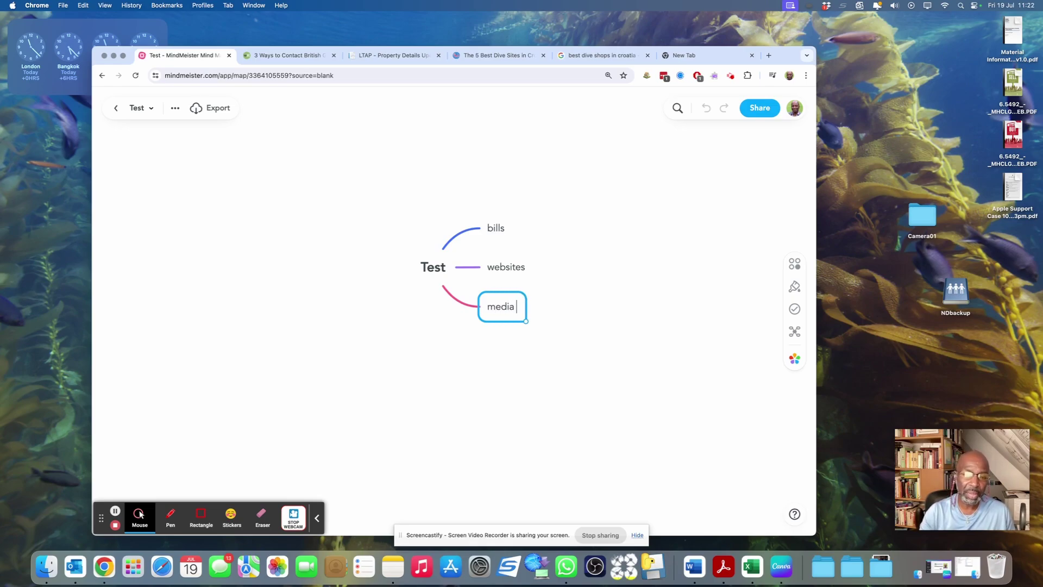
left_click(458, 334)
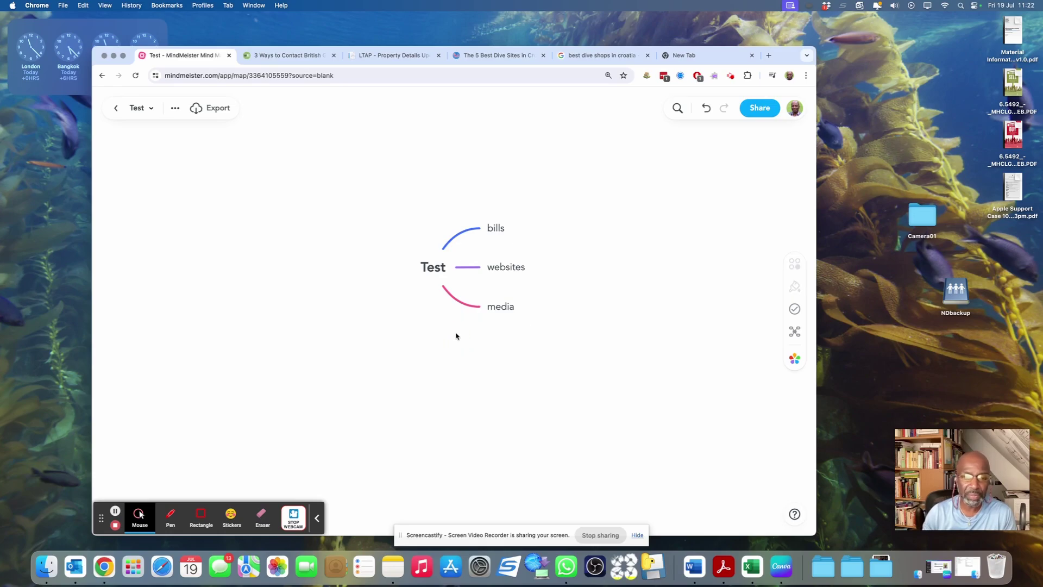
Step: Fill the shape of the media topic with orange
left_click(515, 308)
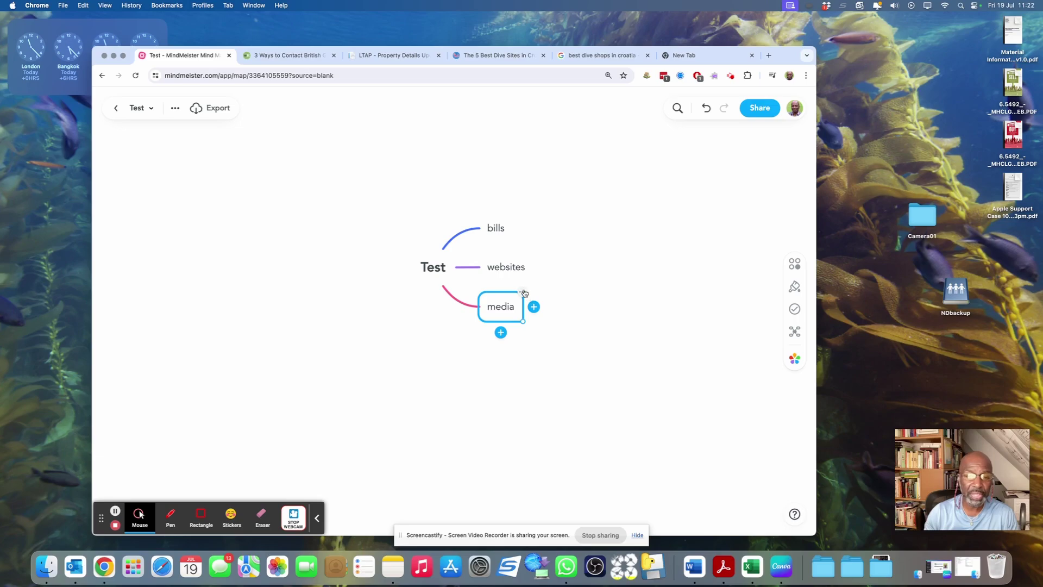
left_click(523, 292)
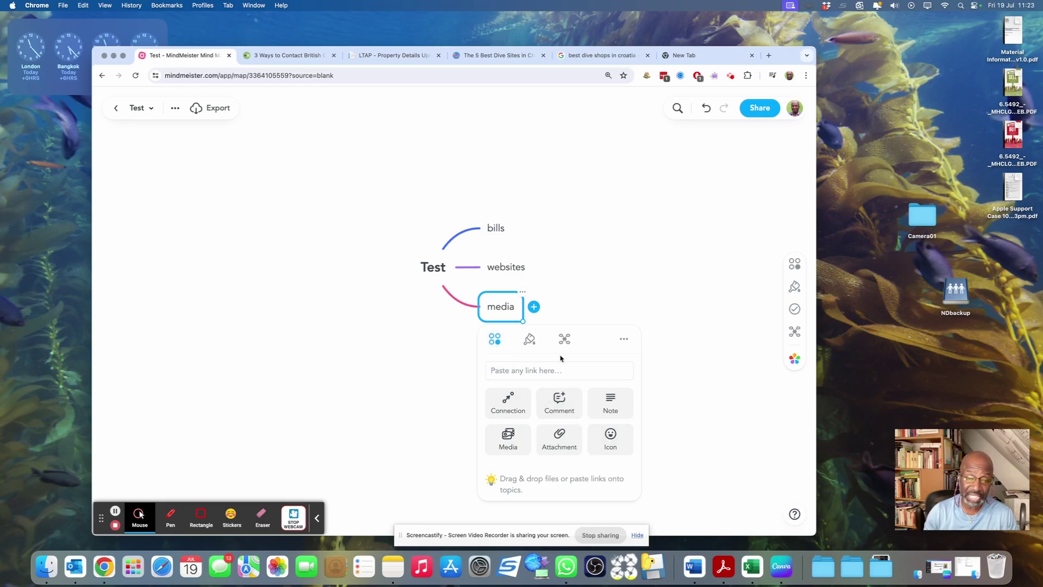
left_click(529, 340)
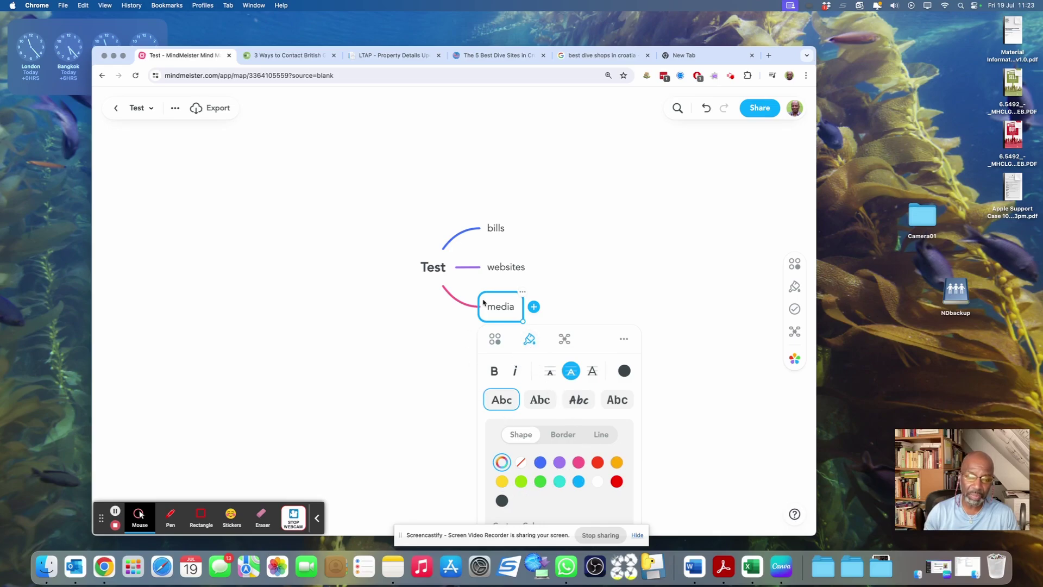
left_click(617, 462)
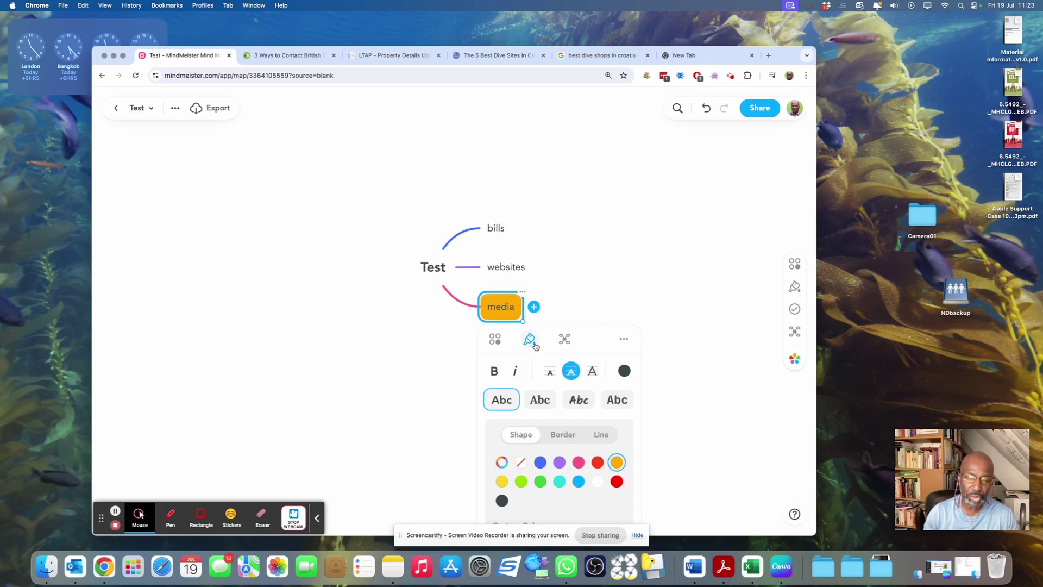
Step: Examine the layout options and the link, media and attachment options of the media topic, then deselect it
left_click(565, 341)
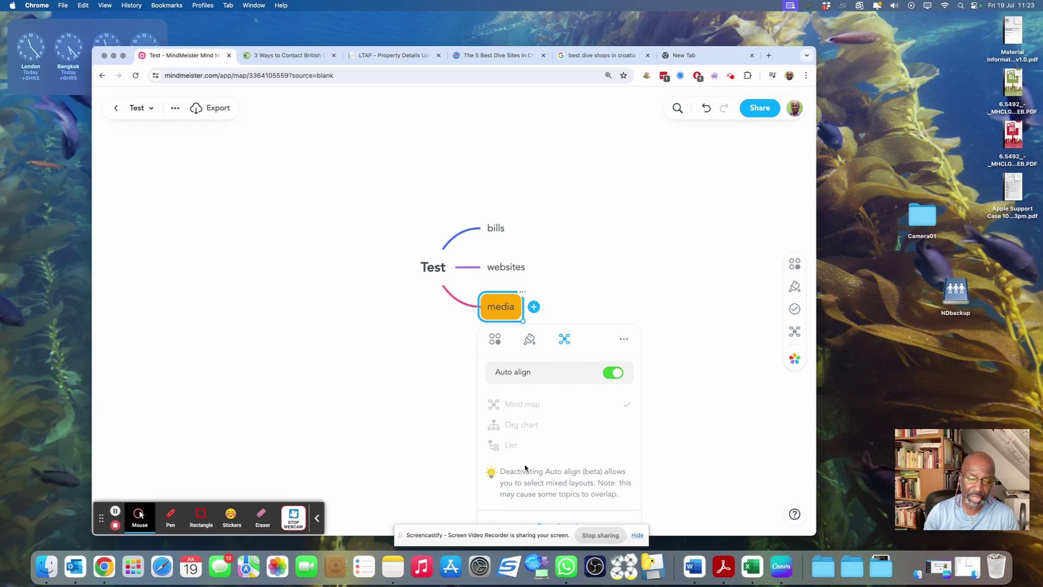
left_click(494, 340)
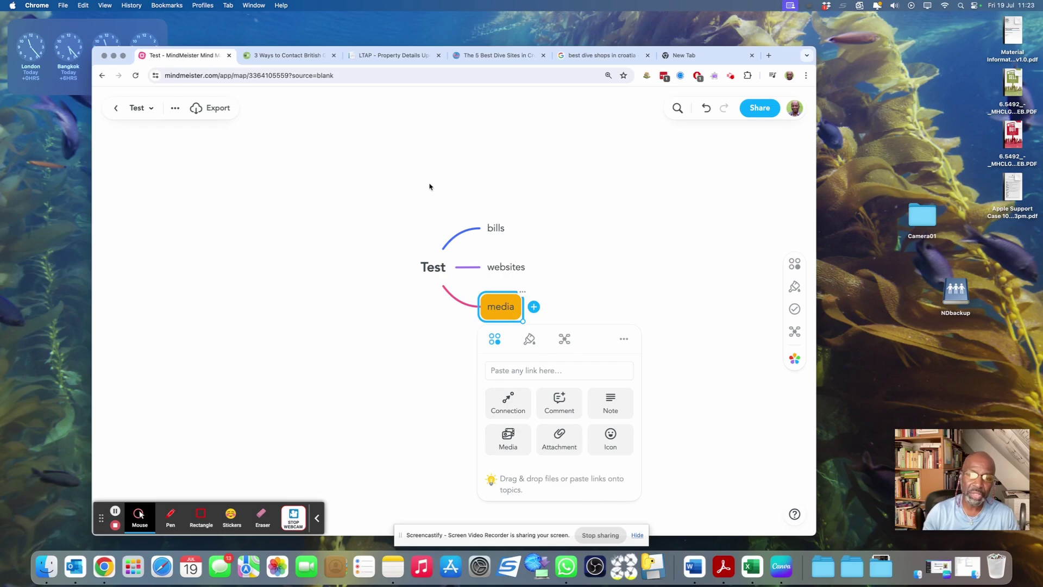
left_click(633, 207)
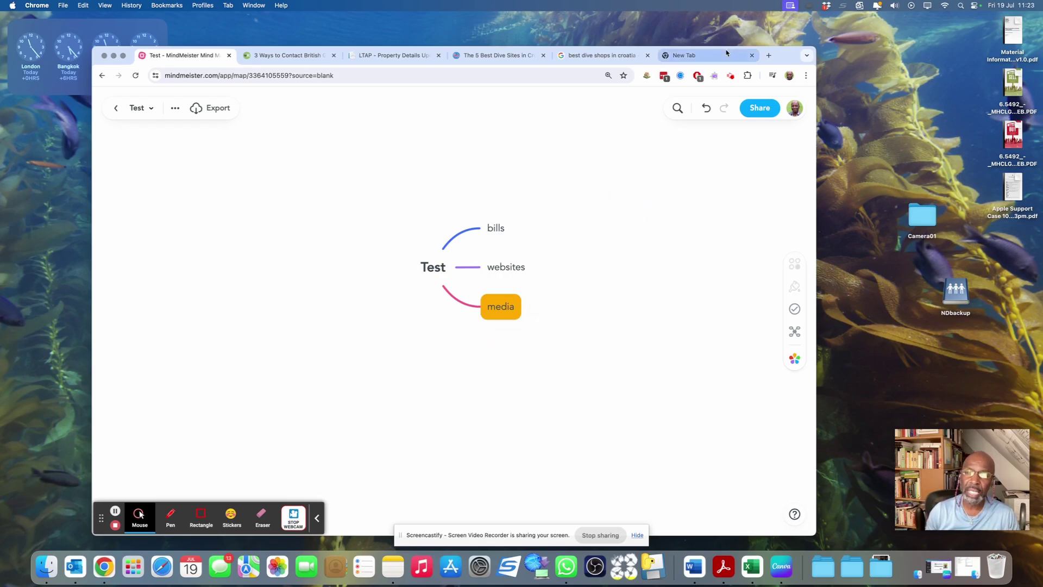
Step: Move the browser window to the desktop's upper-left corner and return to the Test mind map
left_click(706, 55)
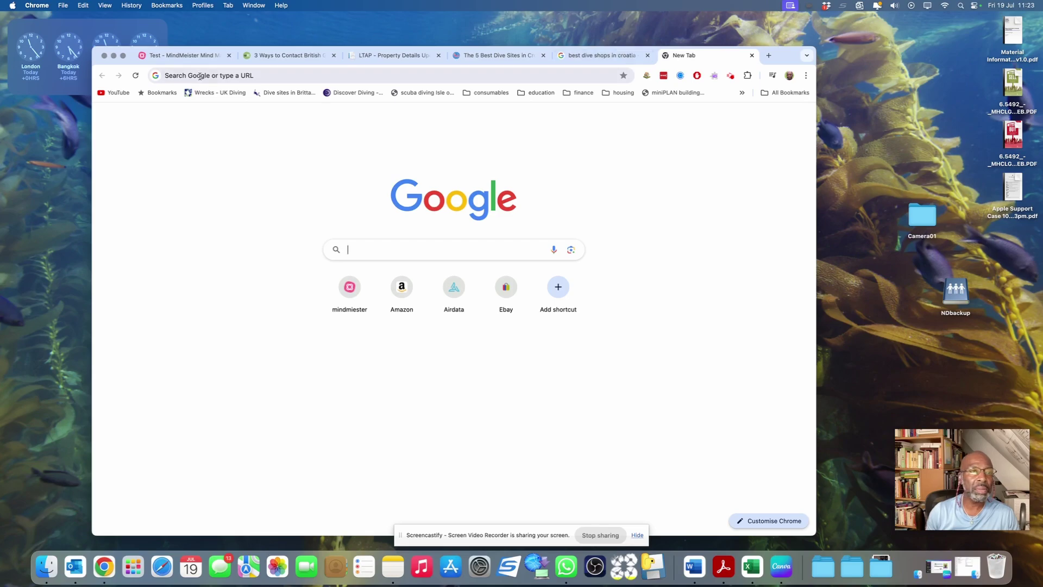
left_click_drag(108, 52, 28, 24)
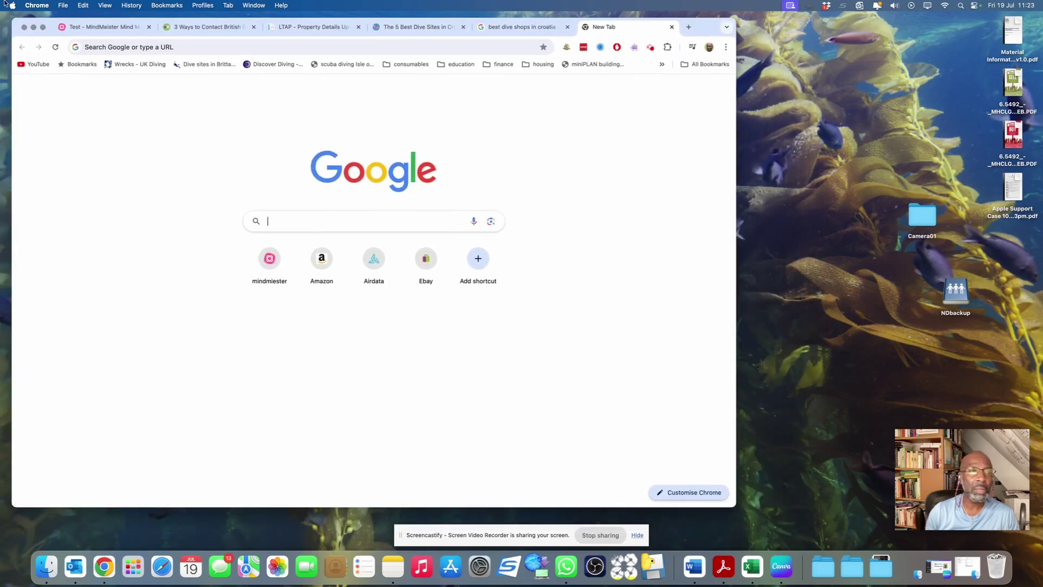
left_click(95, 26)
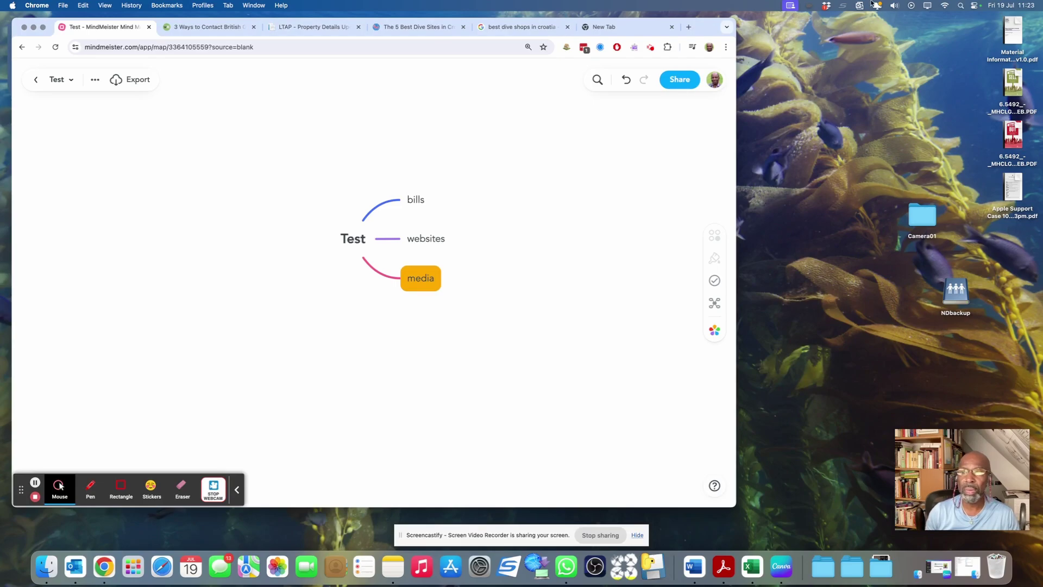
Step: Open the Dropbox folder in Finder and arrange it beside a narrowed browser window showing the whole mind map
left_click(826, 6)
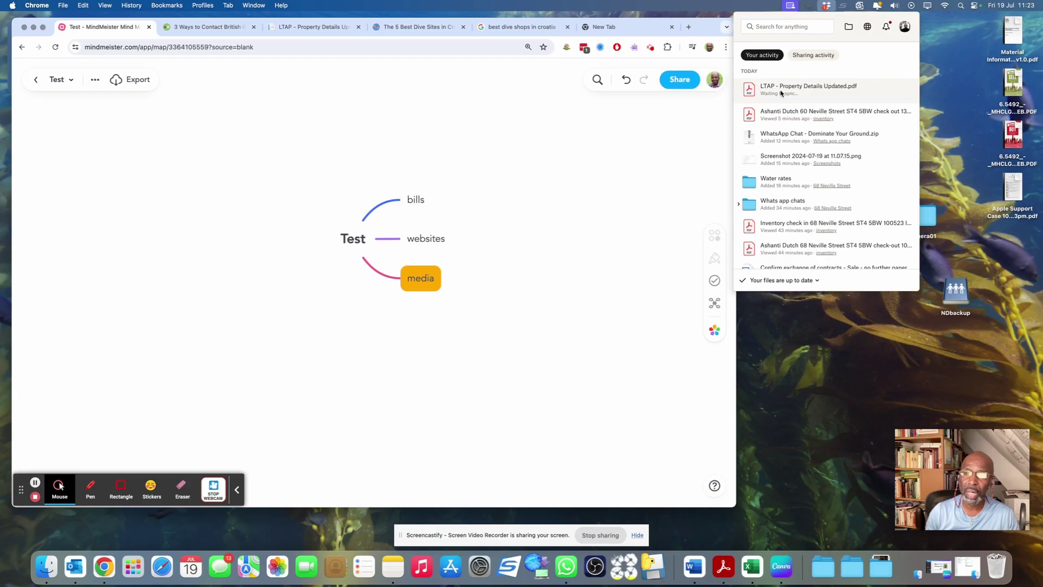
left_click(849, 27)
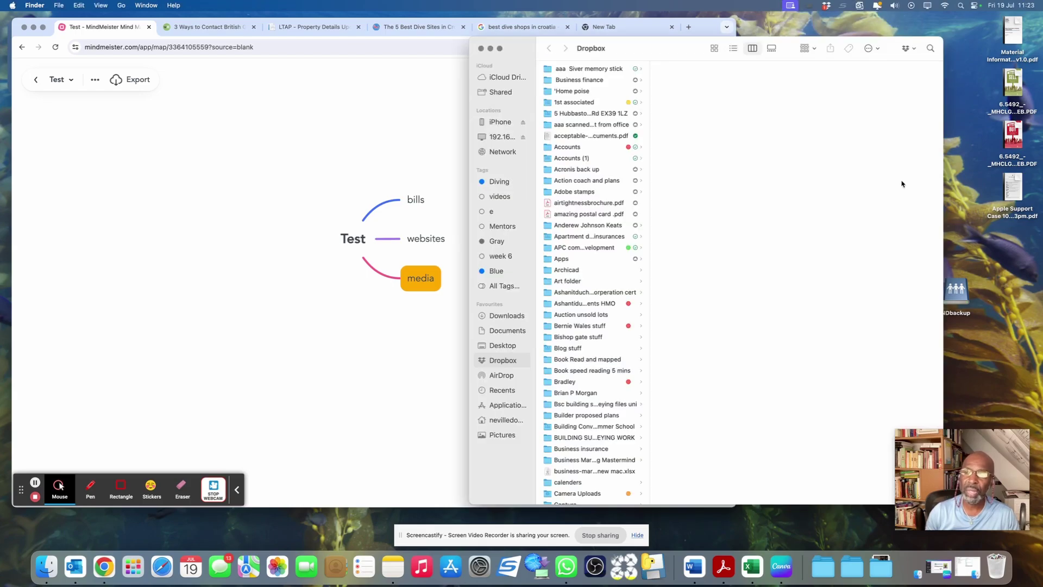
left_click_drag(683, 50, 868, 45)
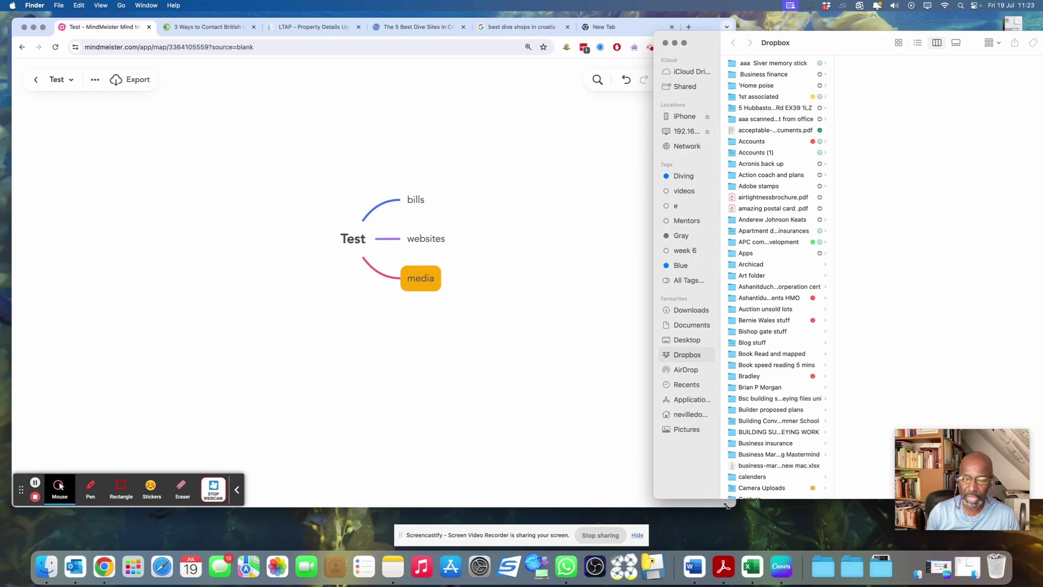
left_click_drag(726, 505, 610, 505)
left_click(466, 390)
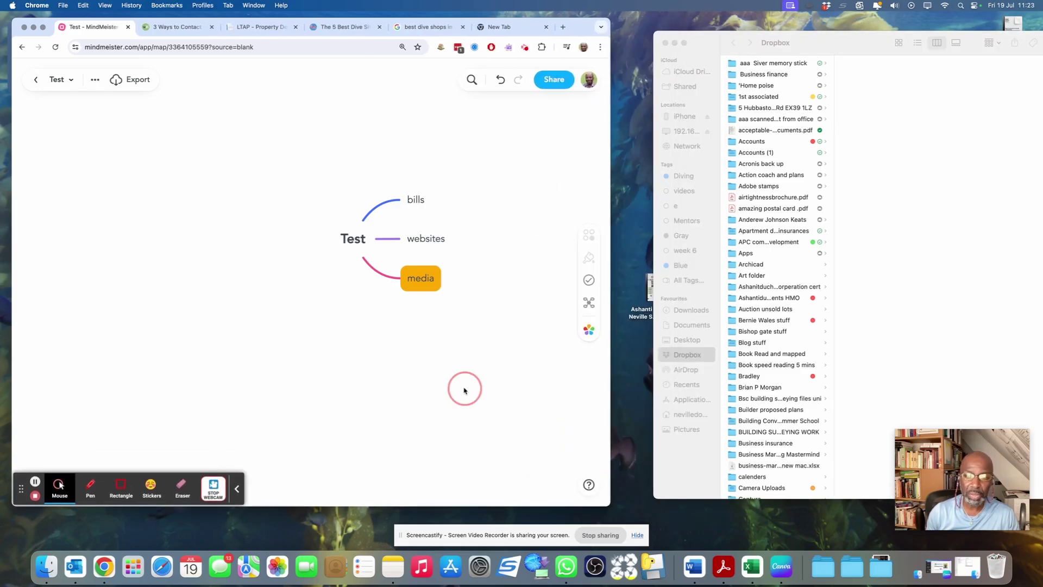
left_click_drag(466, 390, 352, 375)
Step: Find How_to_Rent_Jan_18.pdf in the Dropbox folder and copy its Dropbox link
scroll(737, 397, "down", 15)
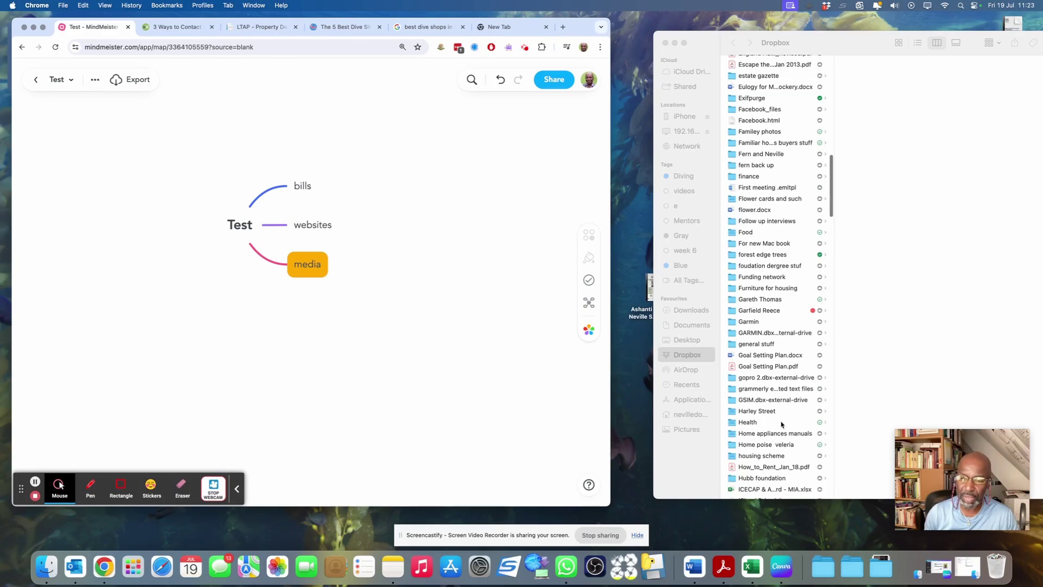
scroll(780, 435, "down", 6)
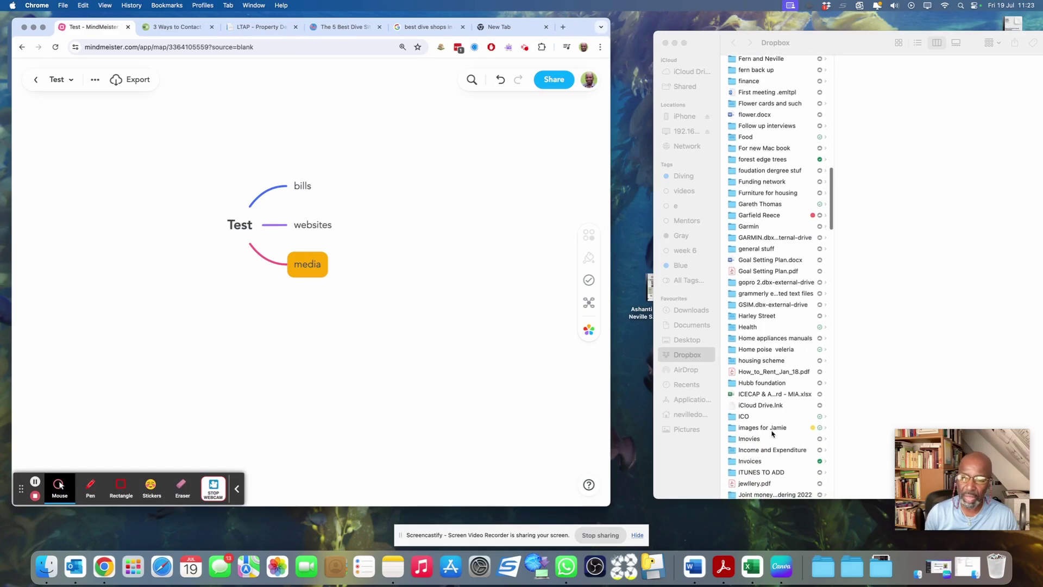
scroll(772, 432, "down", 1)
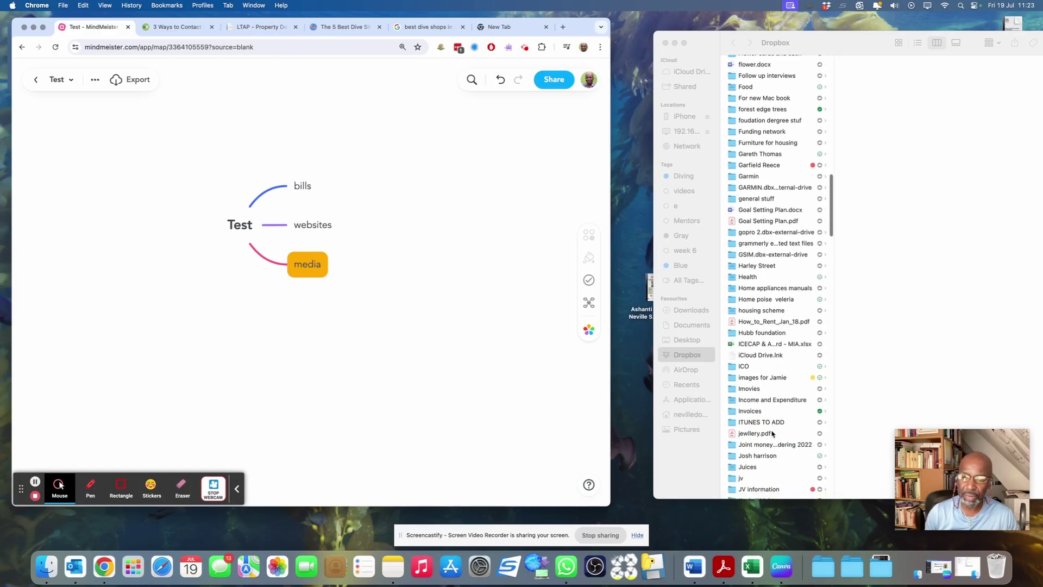
left_click(762, 324)
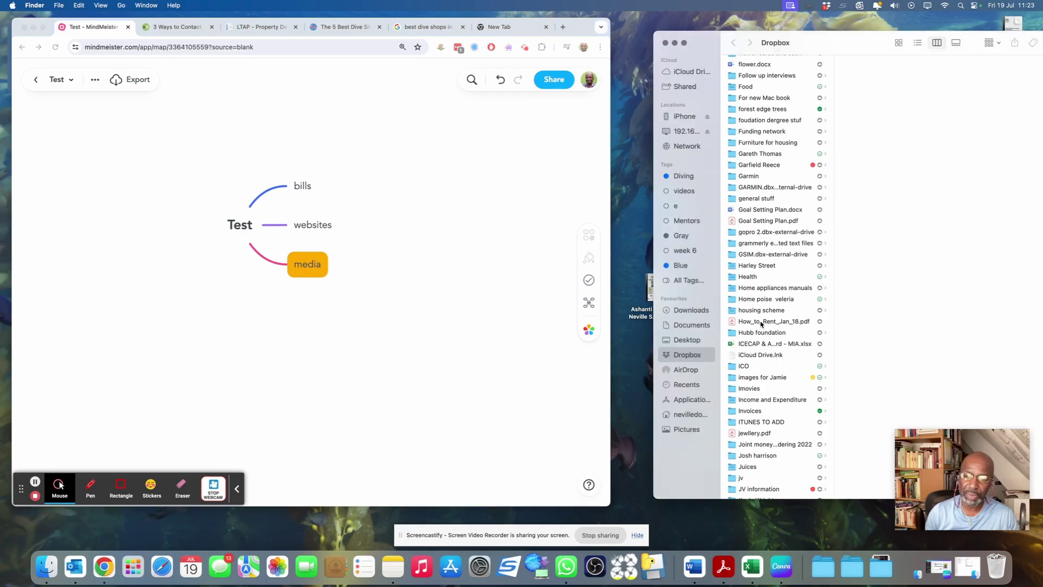
left_click(762, 322)
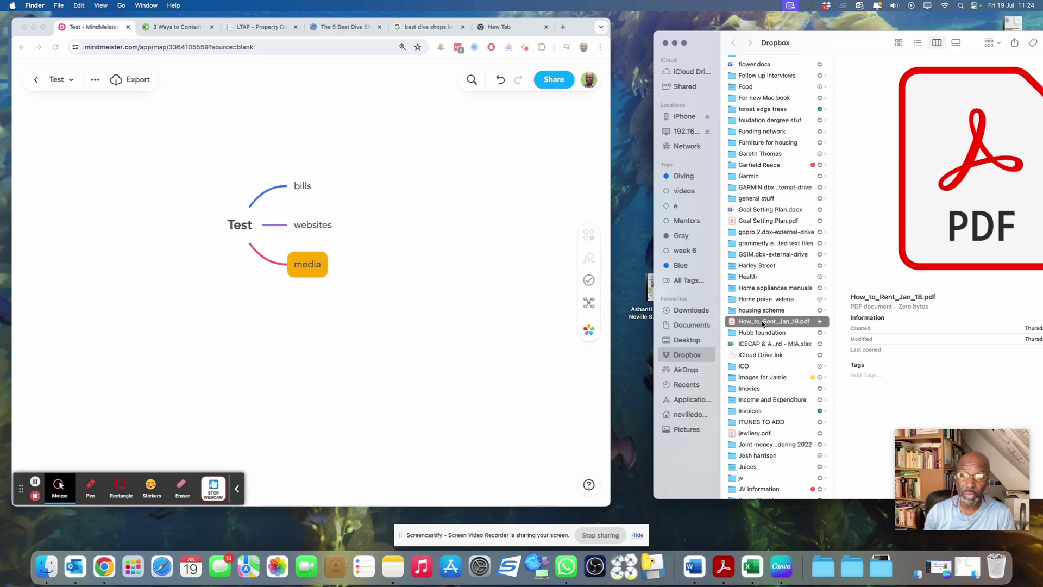
right_click(763, 324)
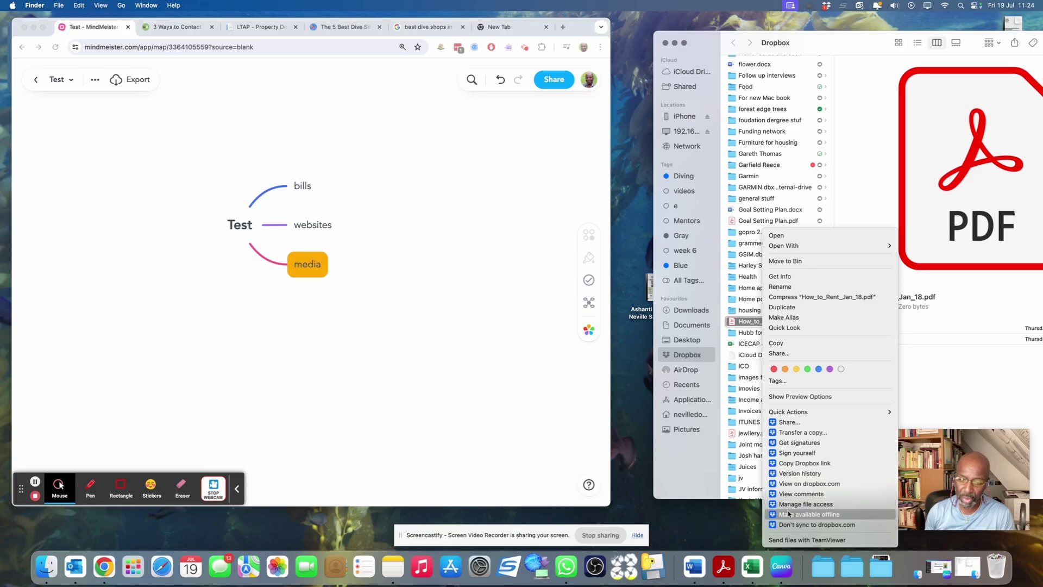
left_click(797, 464)
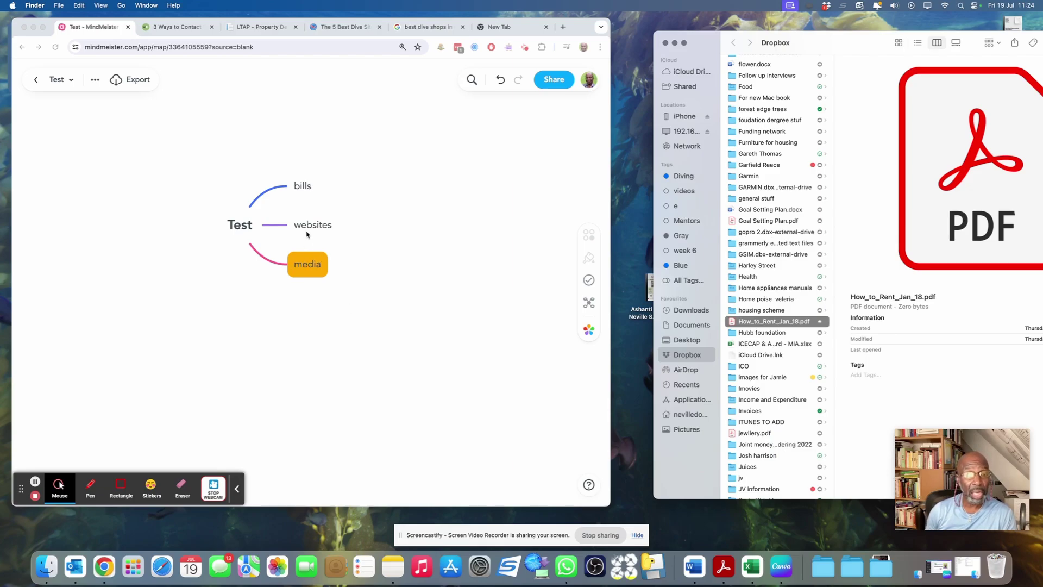
Step: Add a sibling topic named "how to rent" below the media topic
left_click(303, 277)
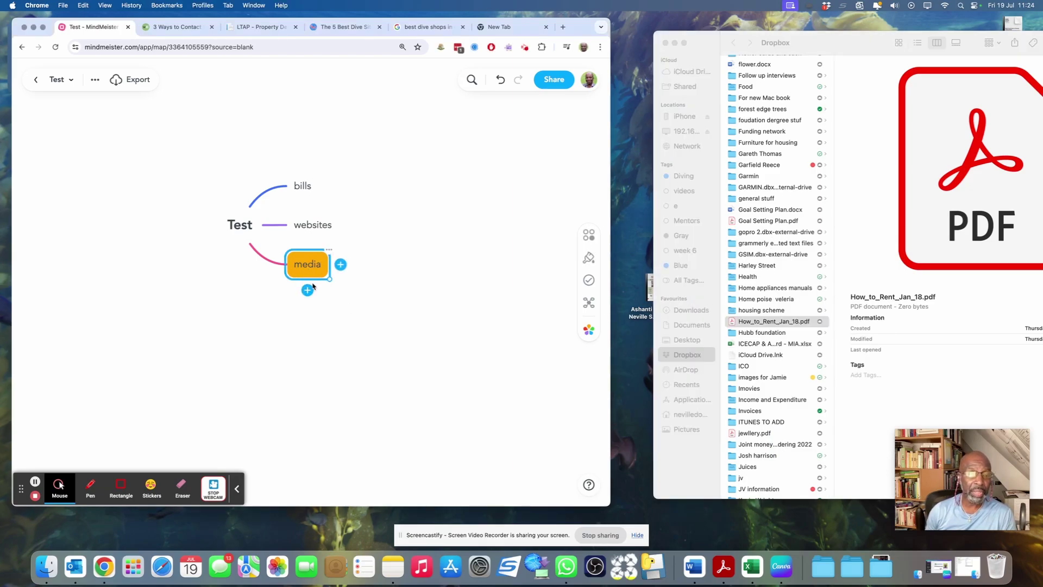
left_click(307, 293)
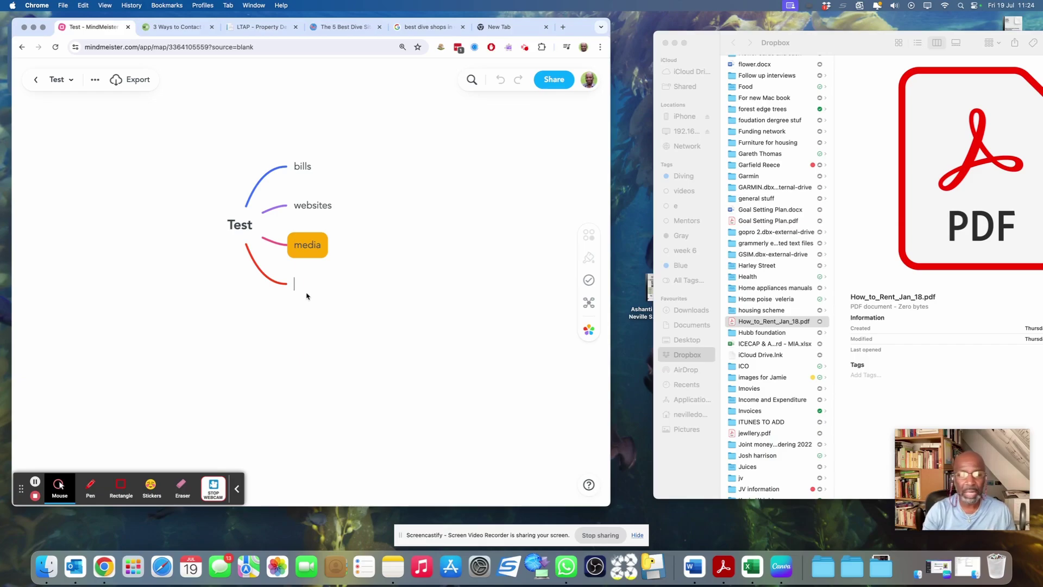
type("how")
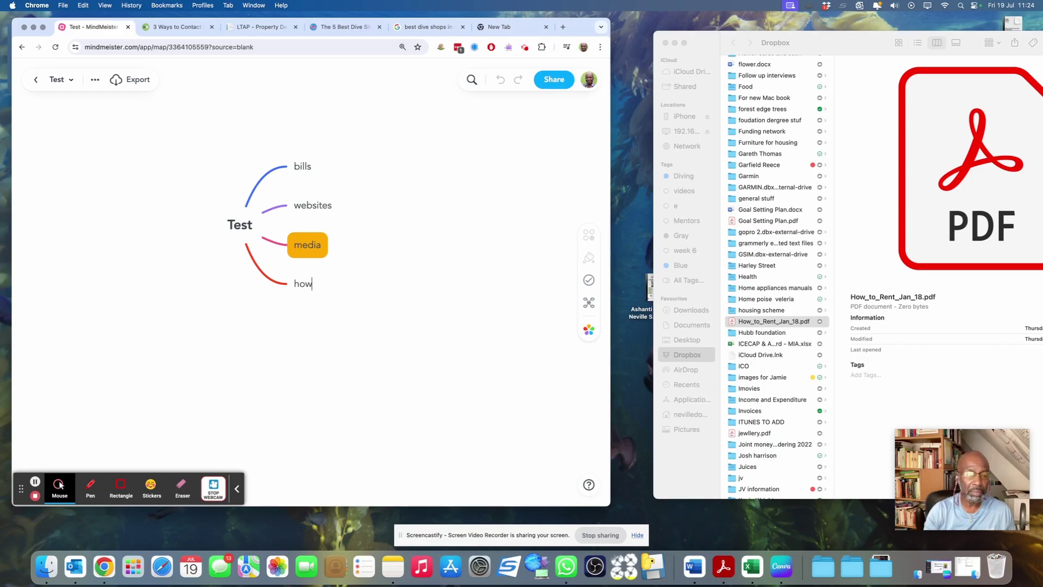
type(" to rent")
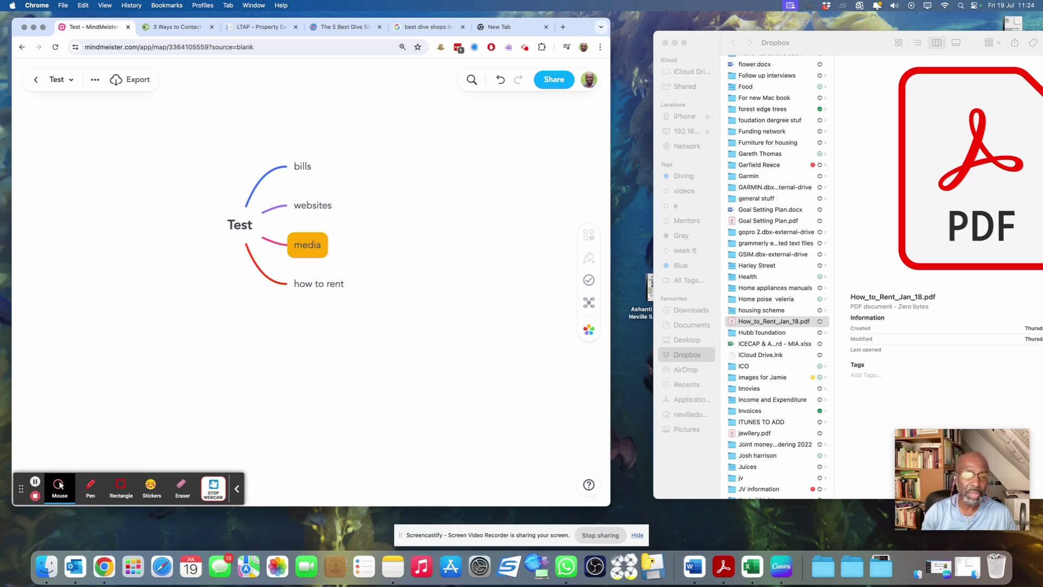
left_click(347, 305)
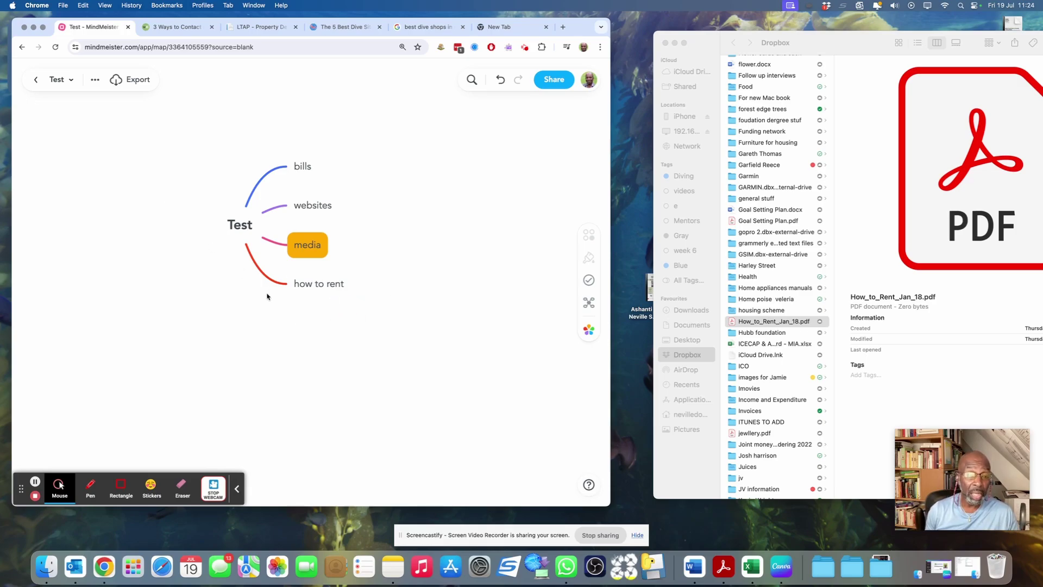
Step: Attach the copied Dropbox link to the "how to rent" topic and close the Dropbox folder window
left_click(318, 290)
left_click(352, 270)
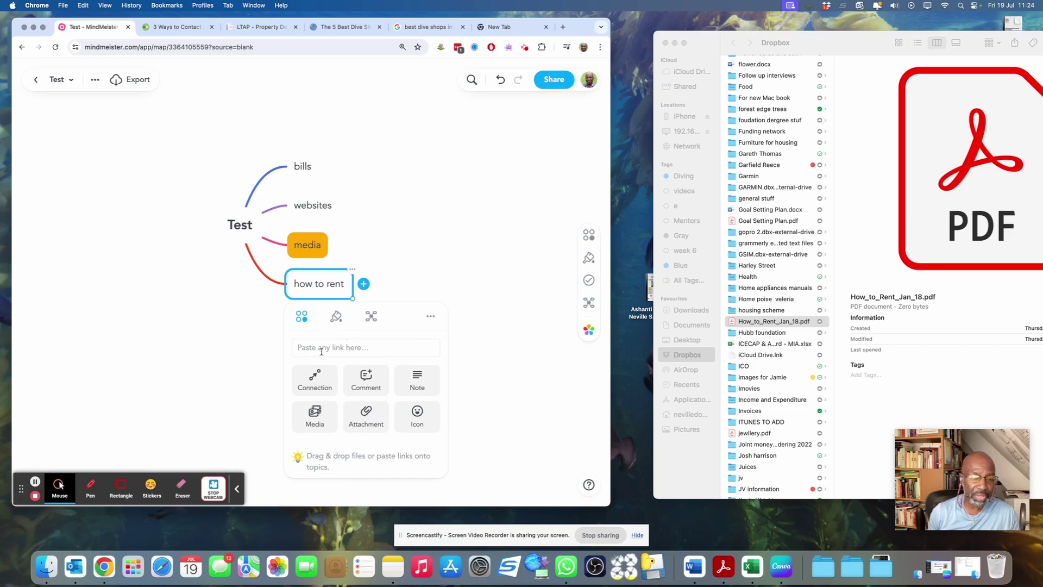
right_click(334, 347)
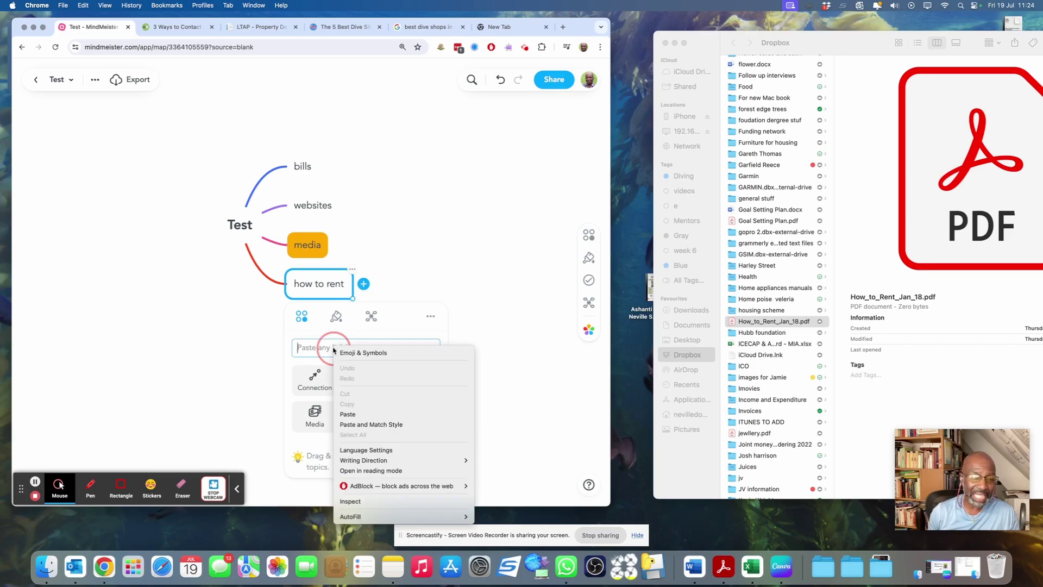
left_click(343, 414)
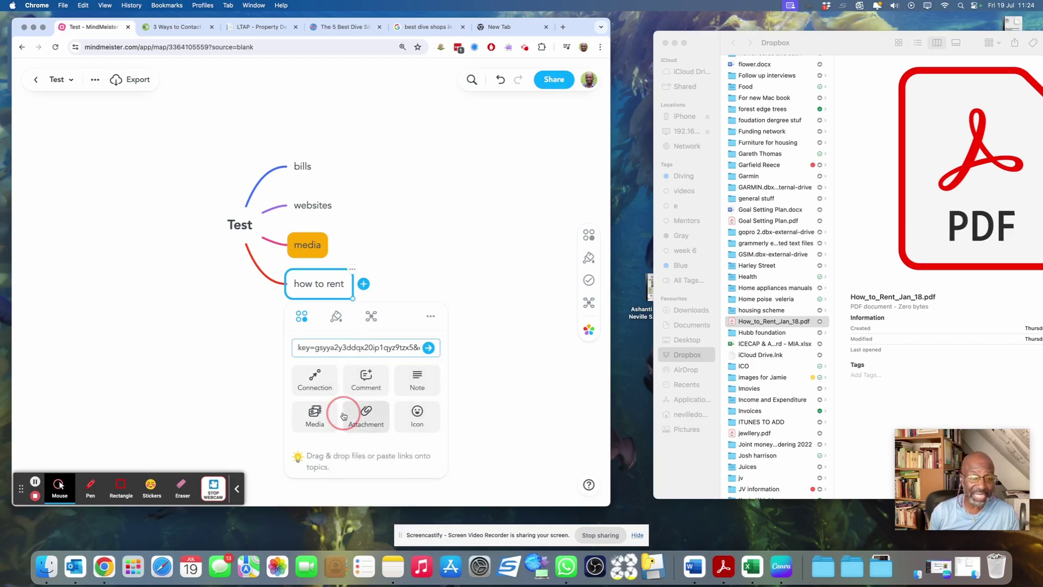
left_click(429, 349)
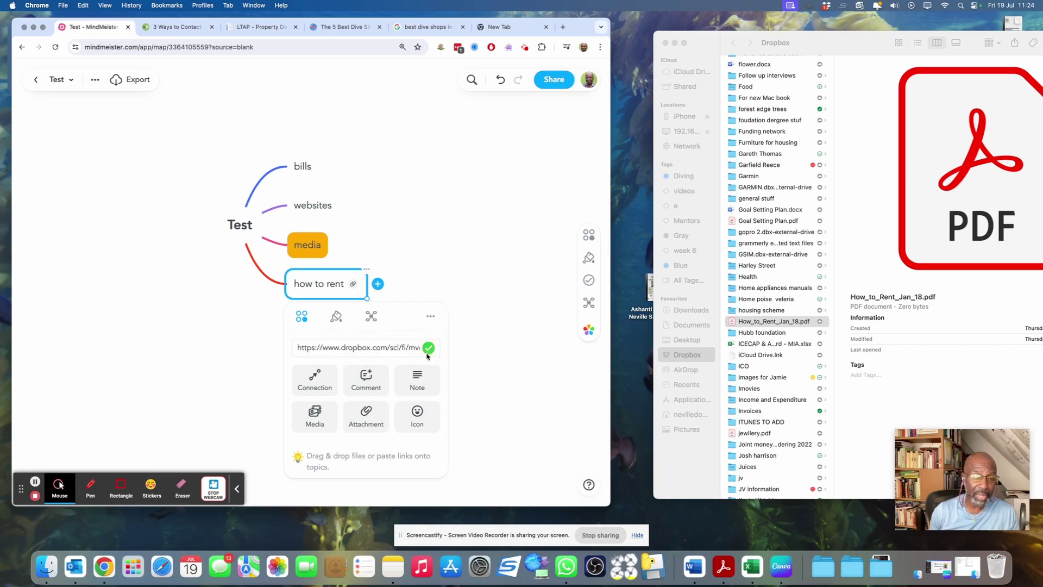
left_click(494, 423)
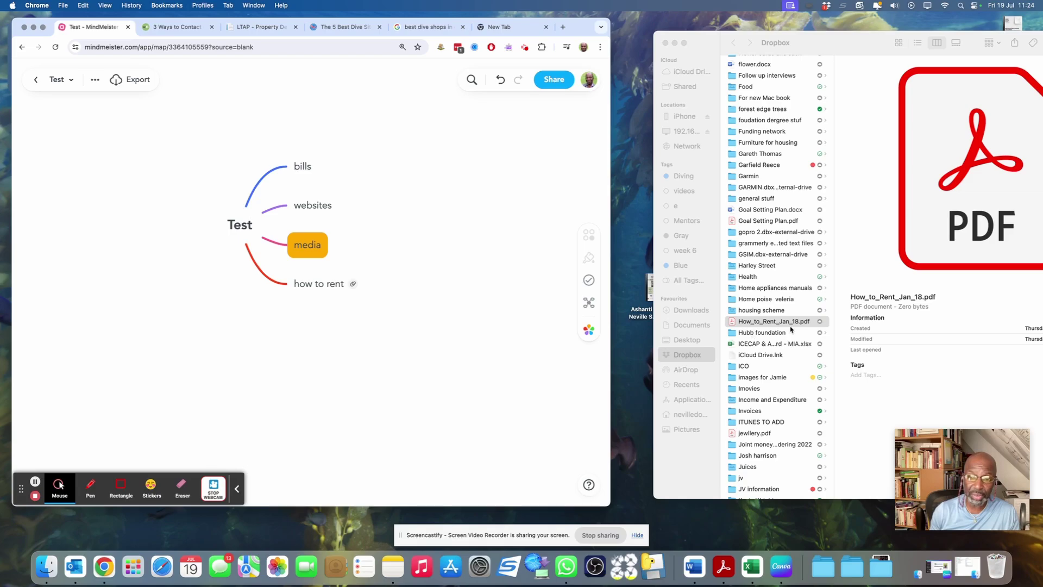
left_click(665, 43)
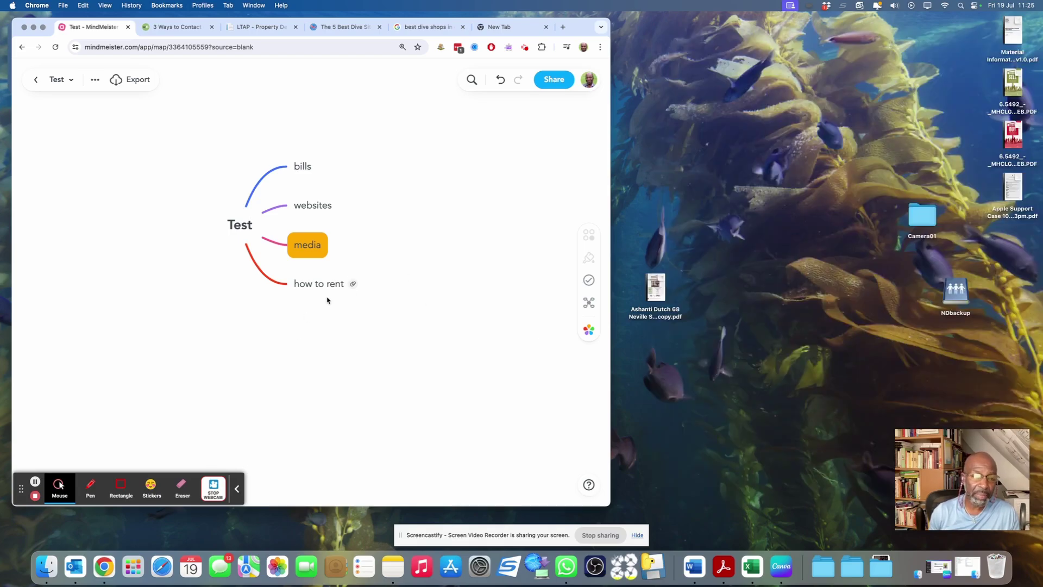
Step: Open the Dropbox link attached to the "how to rent" topic and look through the first pages of the PDF
left_click(353, 284)
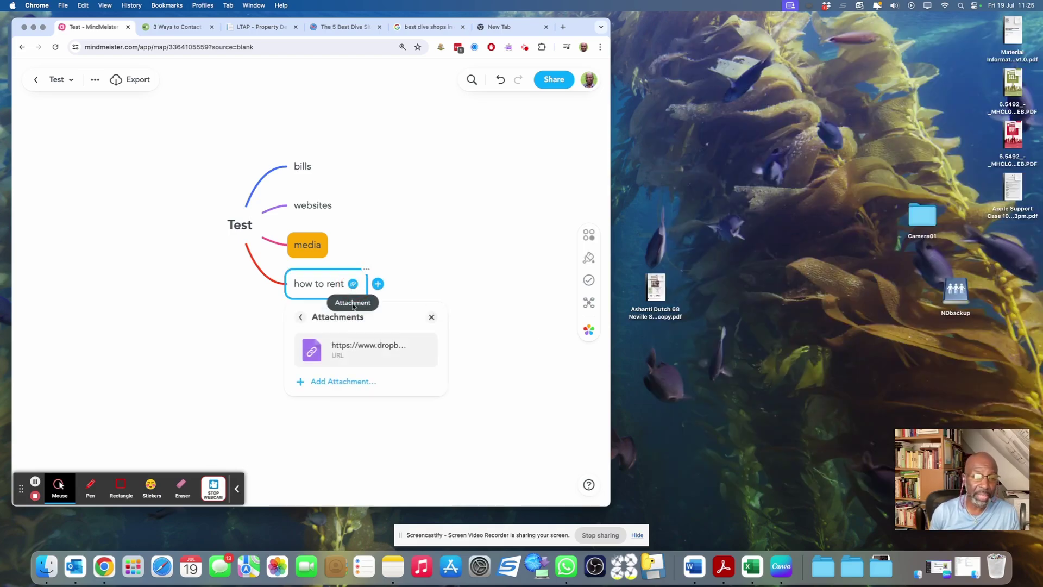
left_click(367, 350)
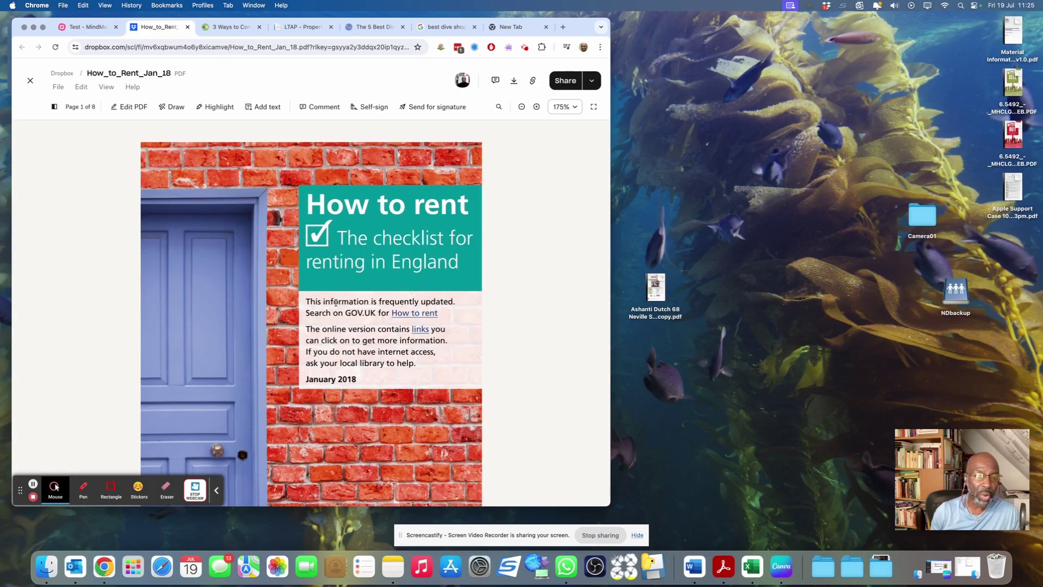
scroll(336, 303, "down", 5)
scroll(242, 211, "up", 1)
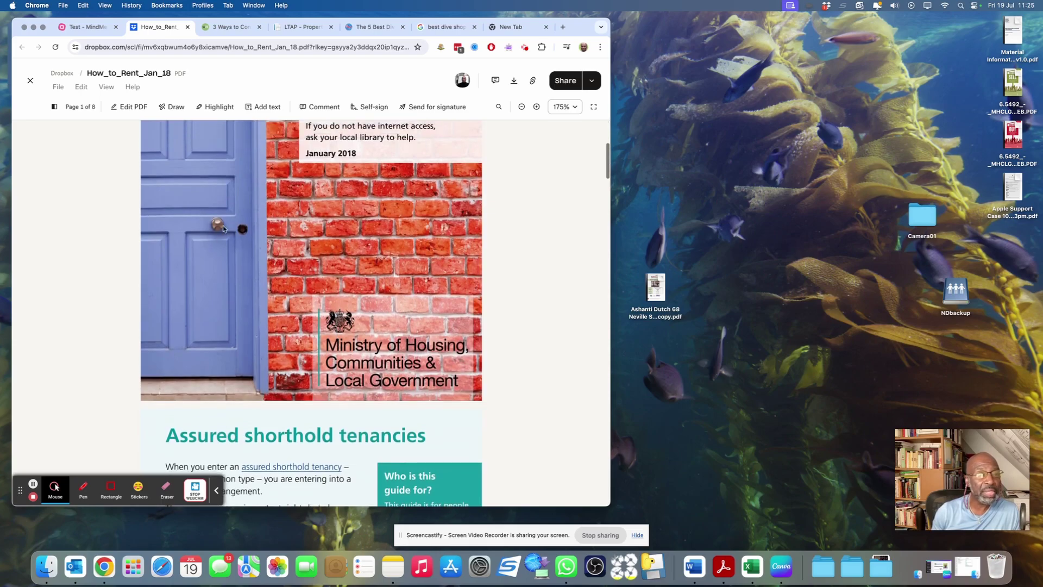
scroll(242, 211, "up", 2)
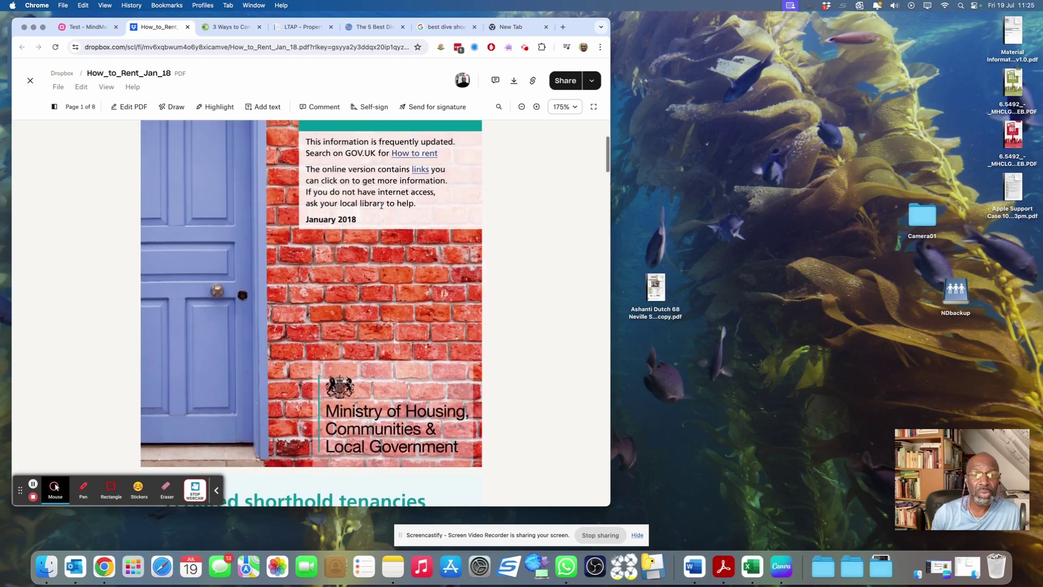
scroll(351, 280, "down", 3)
scroll(351, 282, "down", 3)
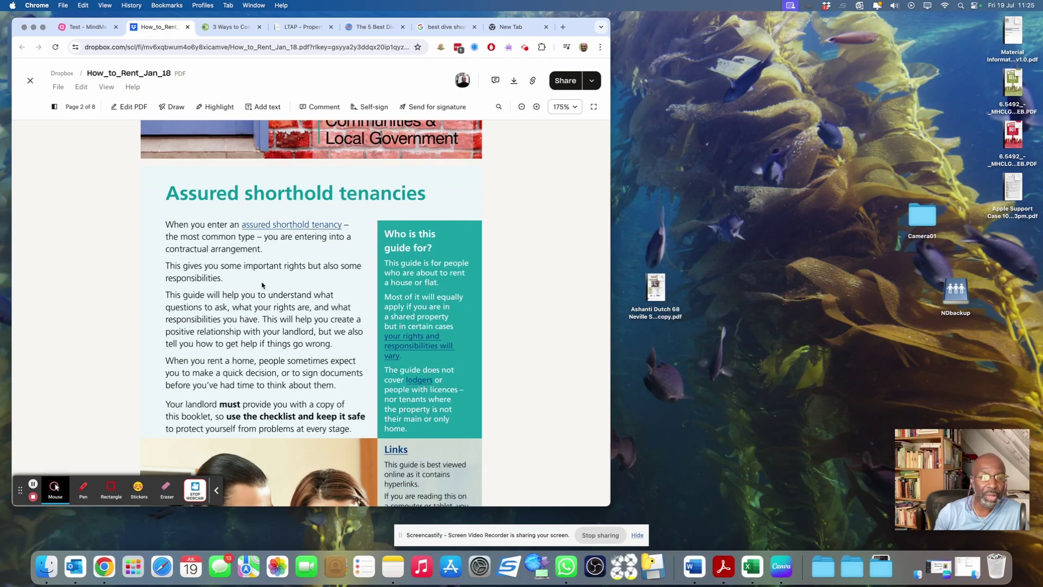
scroll(275, 286, "up", 6)
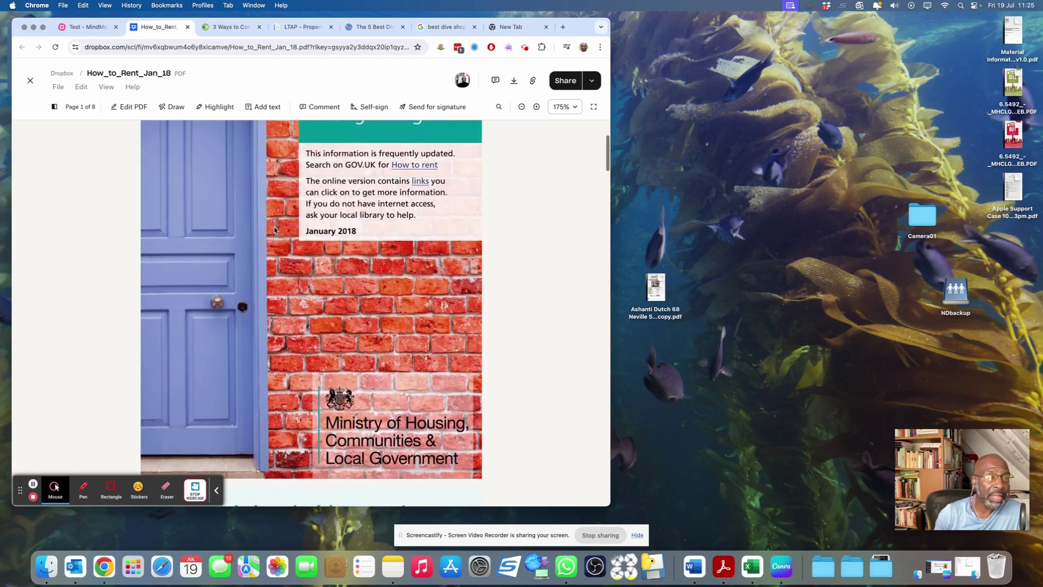
Step: View the How_to_Rent_Jan_18 PDF in editing mode, then return to the Test map and dismiss the attachment list
left_click(129, 107)
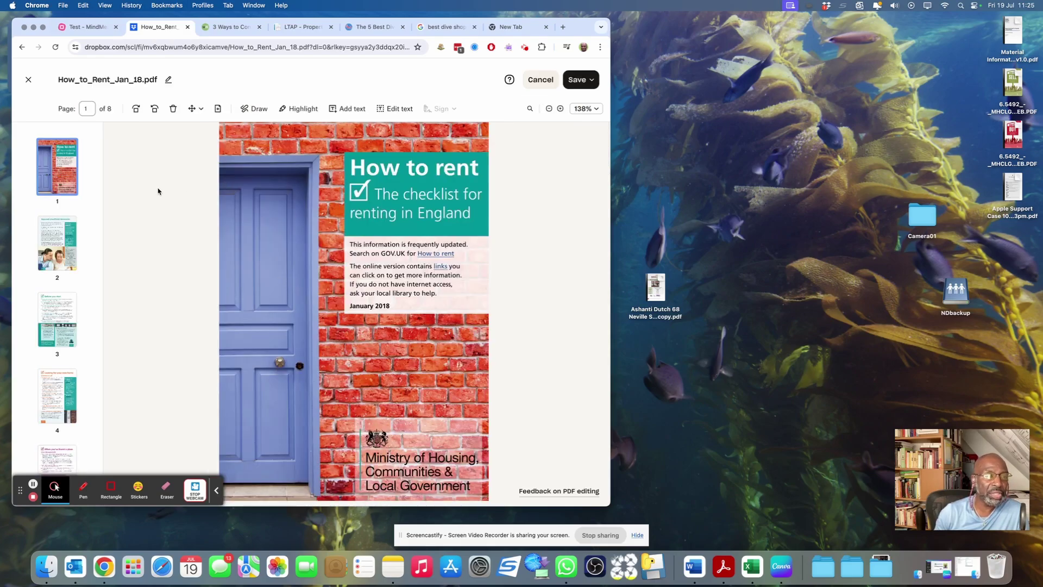
left_click(99, 33)
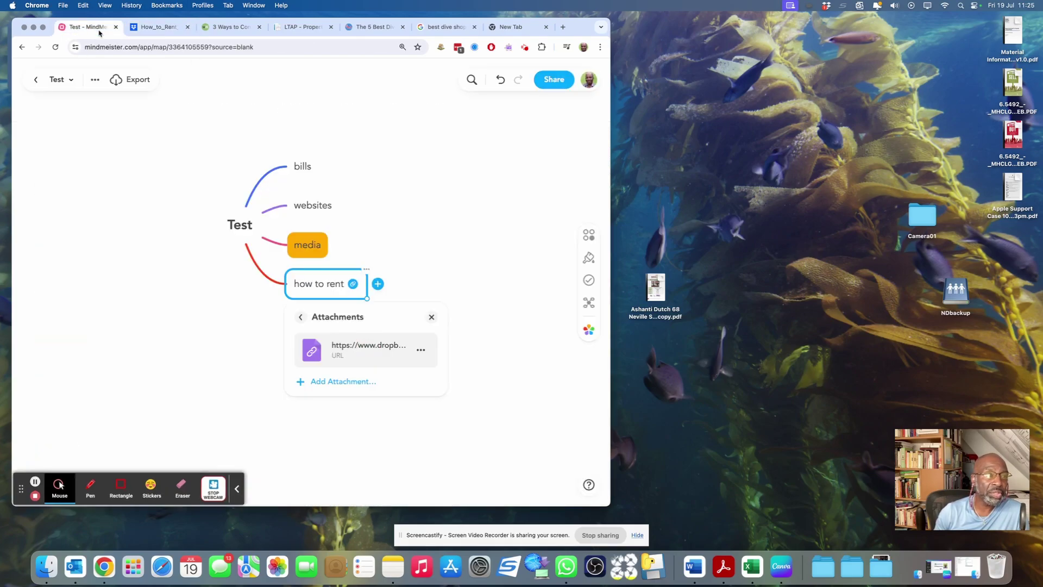
left_click(504, 320)
Step: Select the media topic, then open YouTube in the empty browser tab and view the signed-in account's channel
left_click(308, 244)
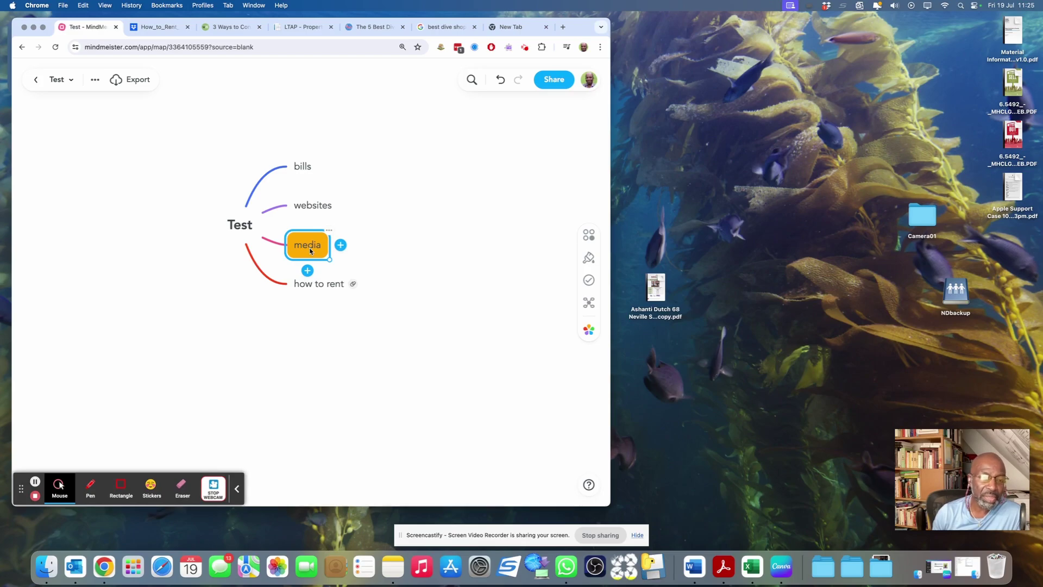
left_click(516, 27)
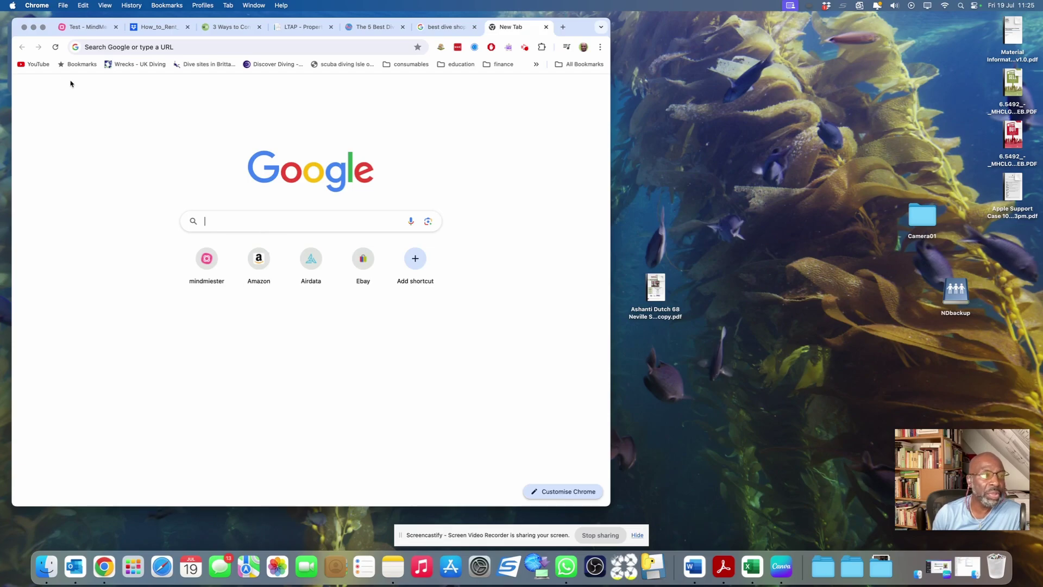
left_click(33, 64)
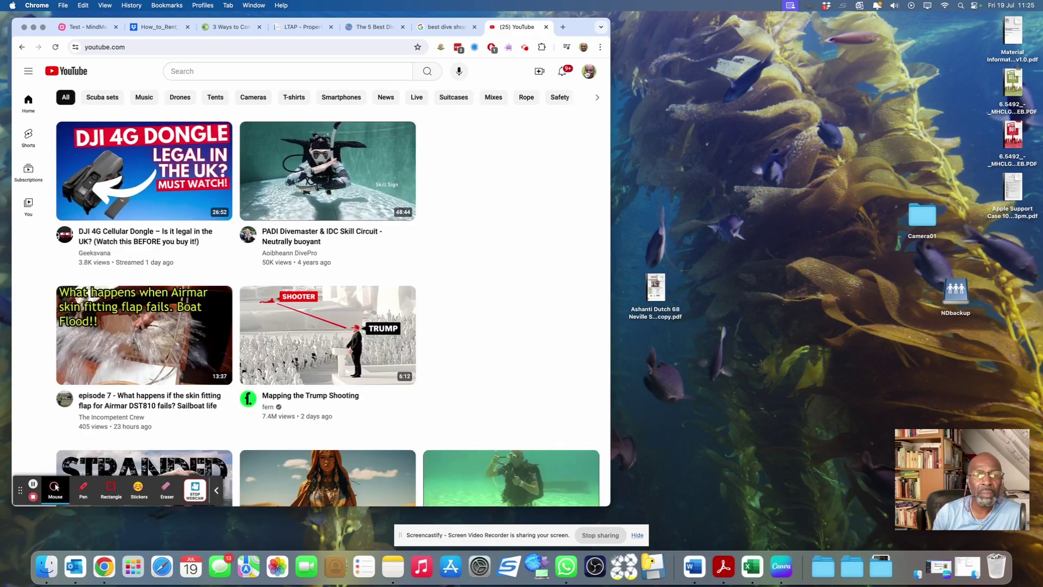
left_click(587, 74)
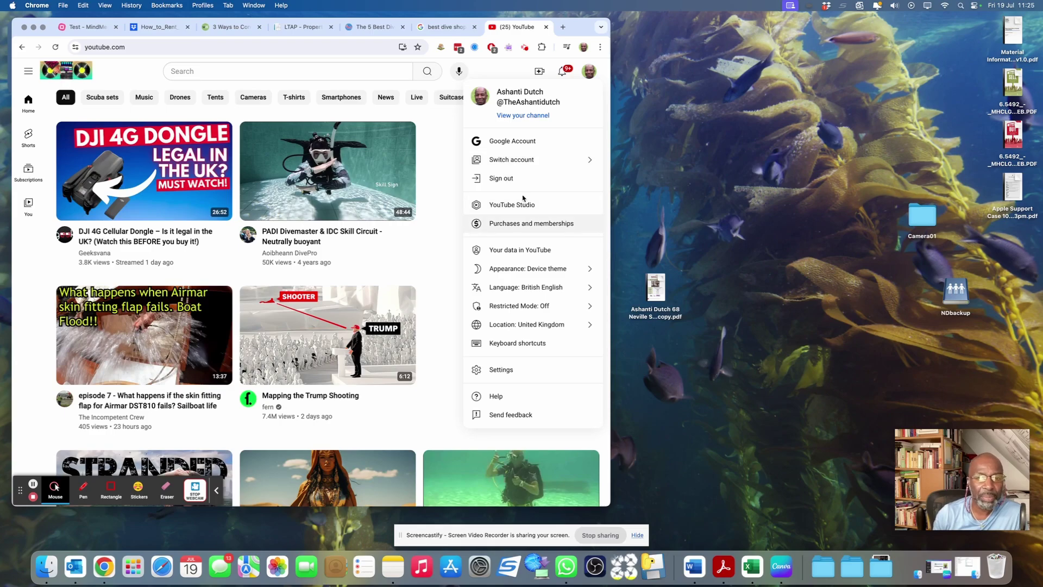
left_click(531, 118)
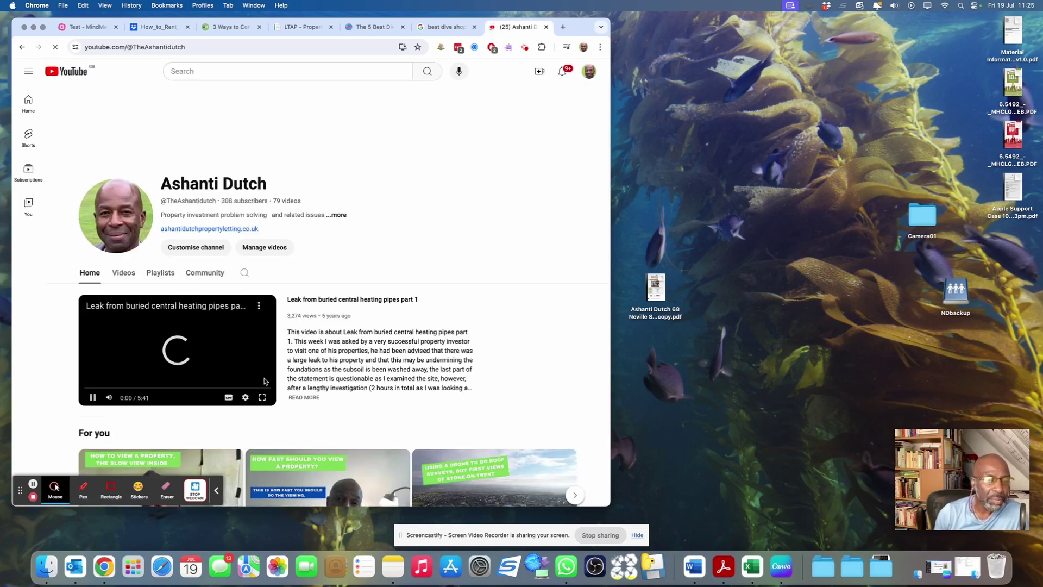
Step: Open the channel's "Water vapour pressure causing induced rising damp" video, copy its share link and close the sharing dialog
scroll(445, 339, "down", 5)
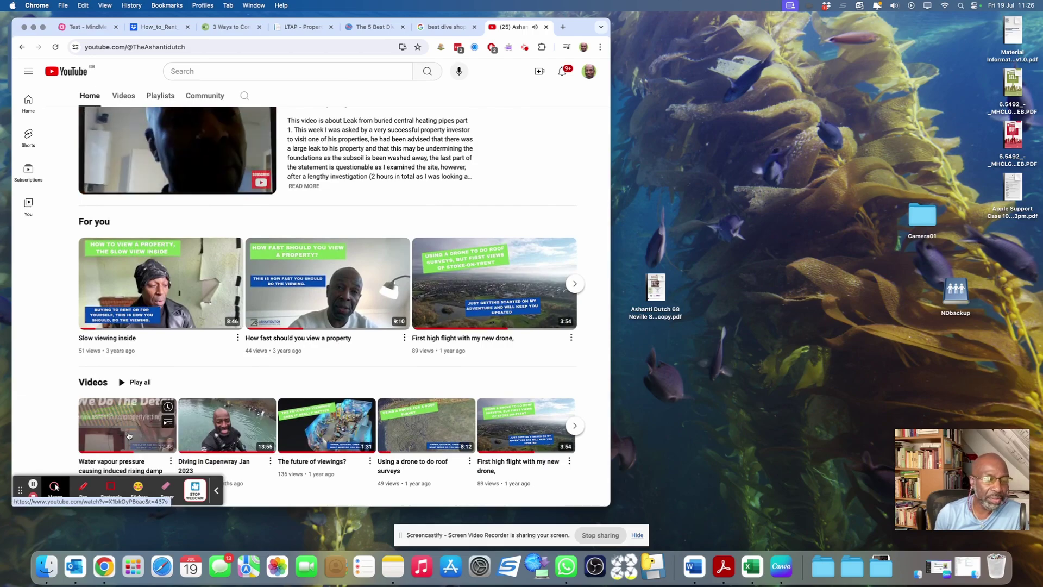
left_click(129, 435)
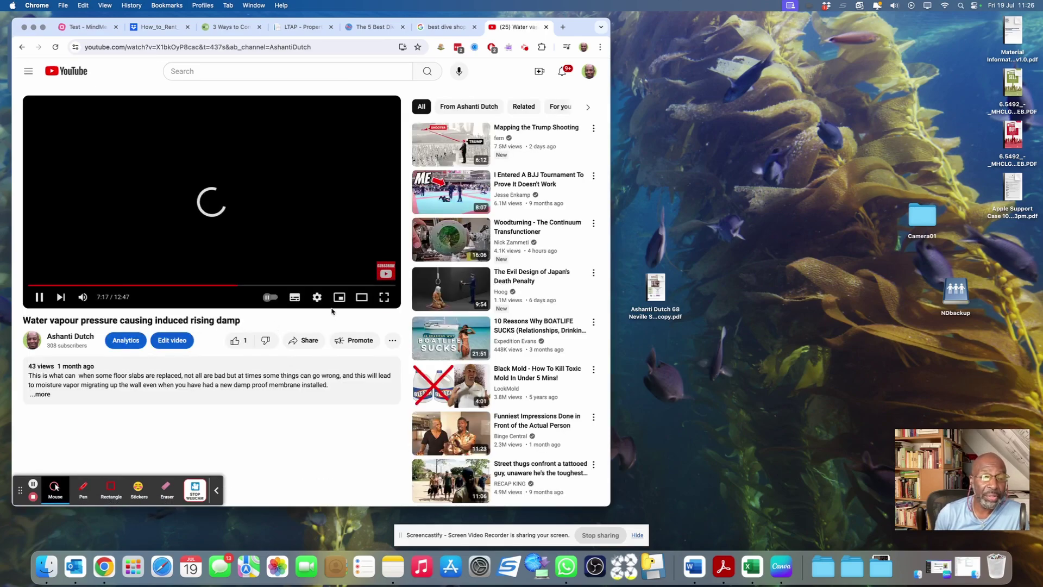
left_click(303, 340)
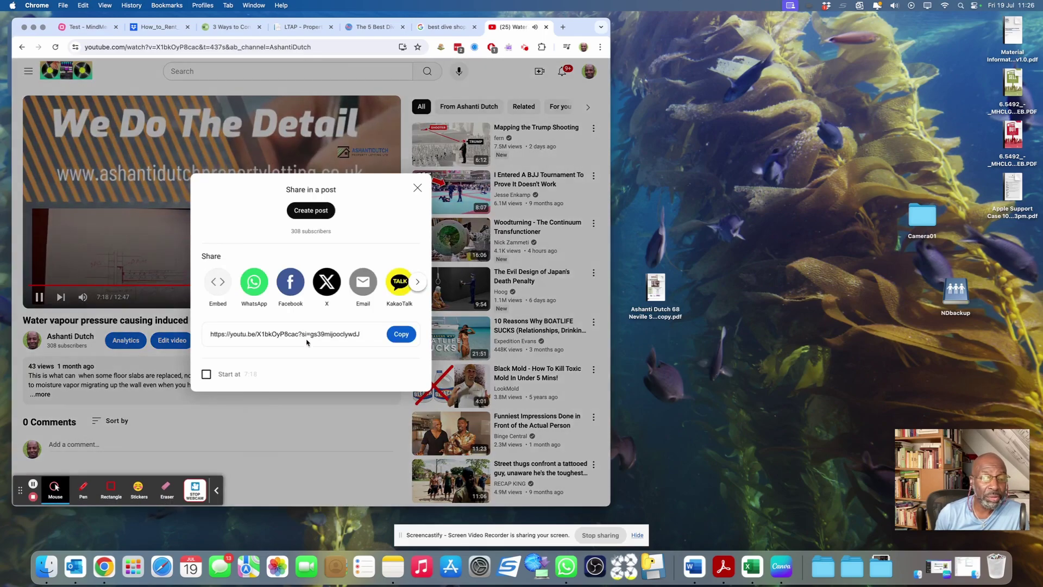
left_click(401, 334)
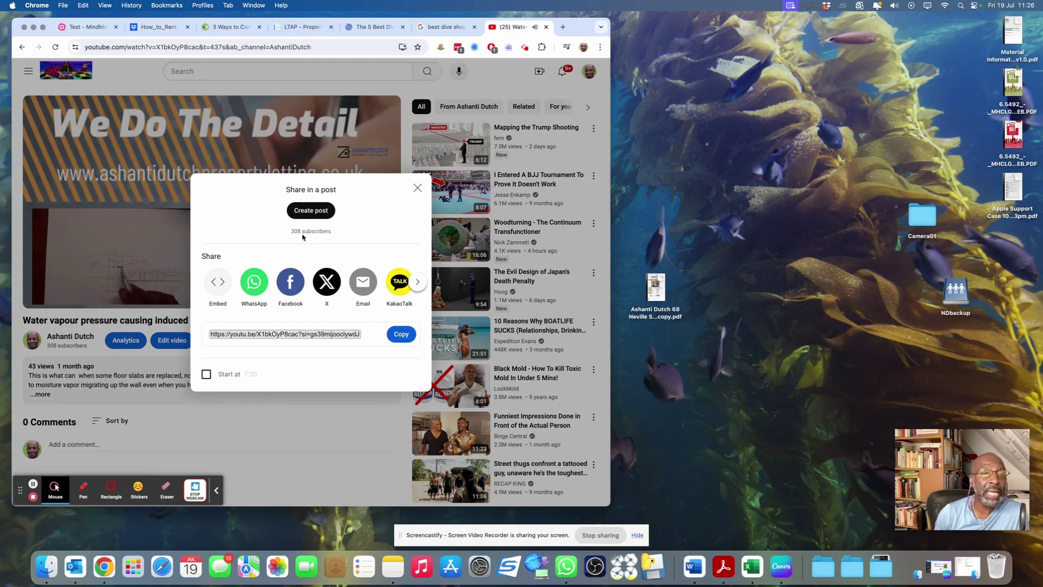
left_click(417, 188)
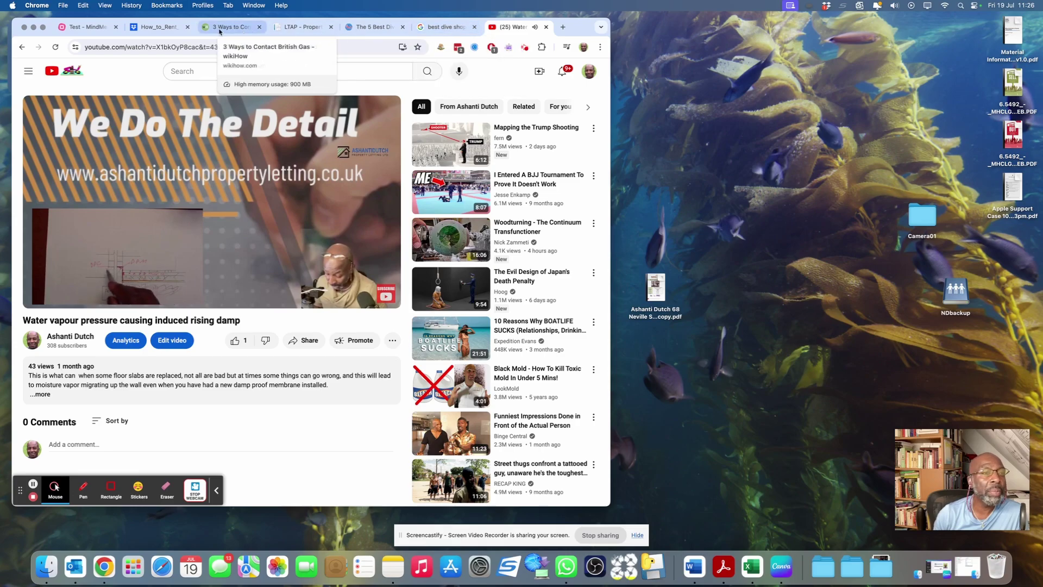
Step: Embed the video in the Test map's media topic by pasting the copied YouTube link, then deselect the topic
left_click(79, 28)
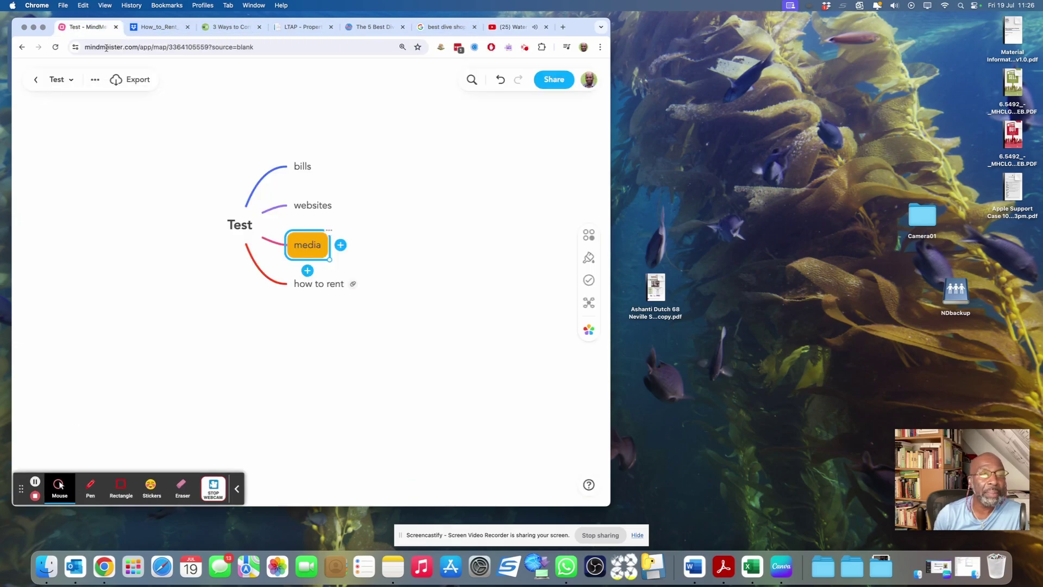
left_click(330, 232)
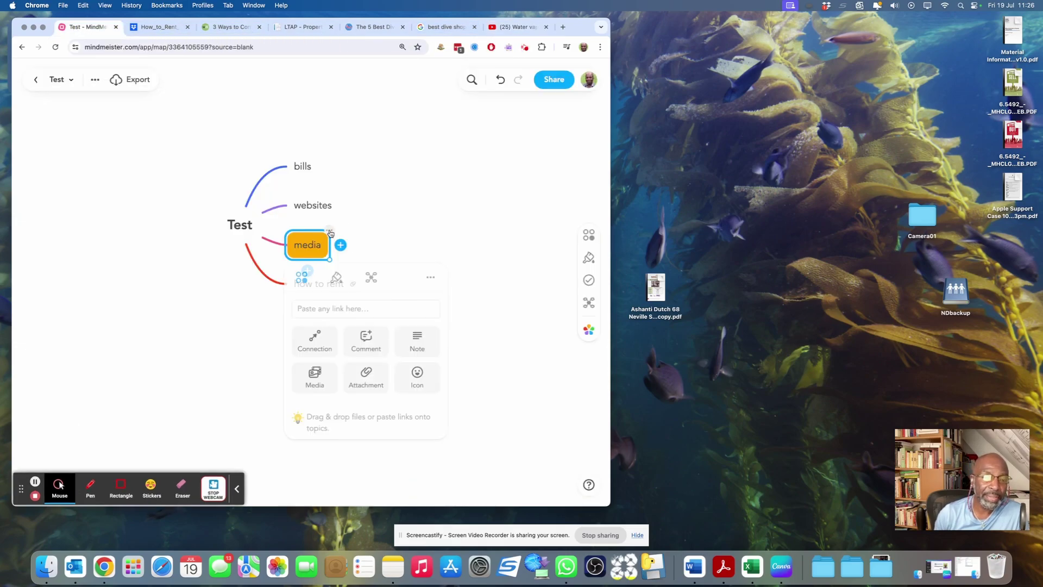
right_click(325, 305)
left_click(349, 373)
left_click(428, 308)
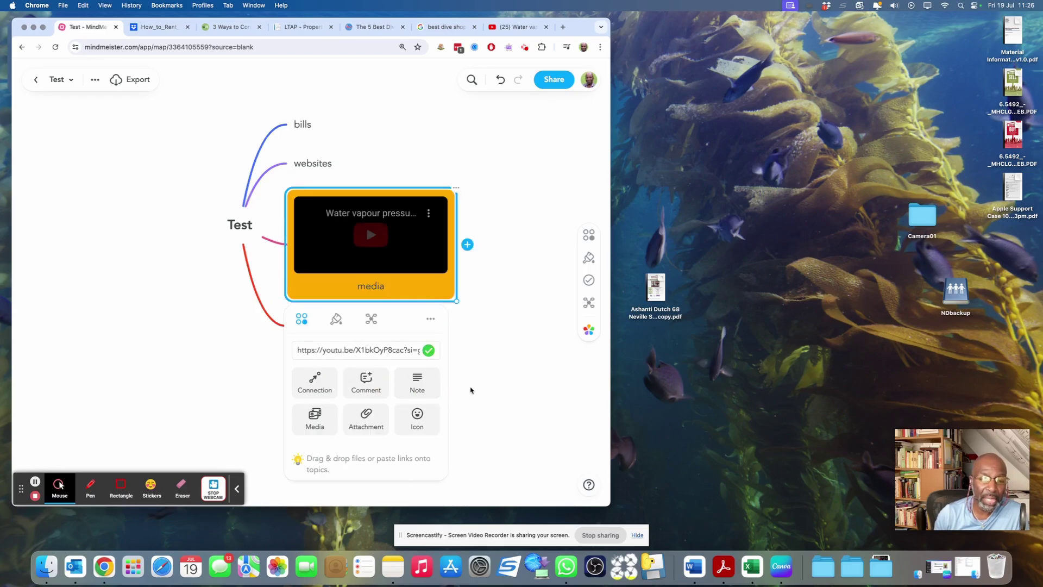
left_click(498, 351)
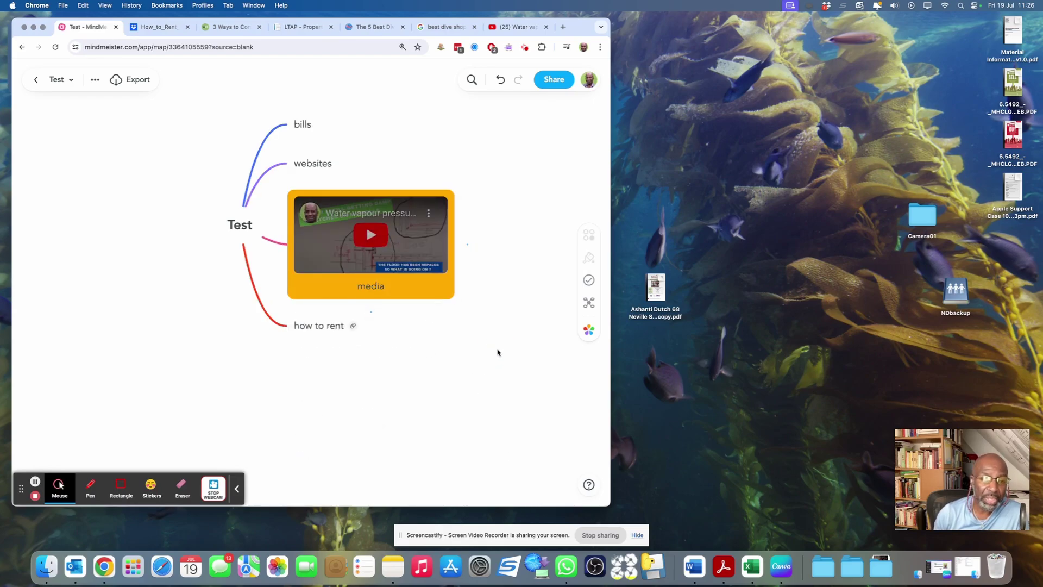
Step: Play the video embedded in the media topic and mute its sound
left_click(371, 242)
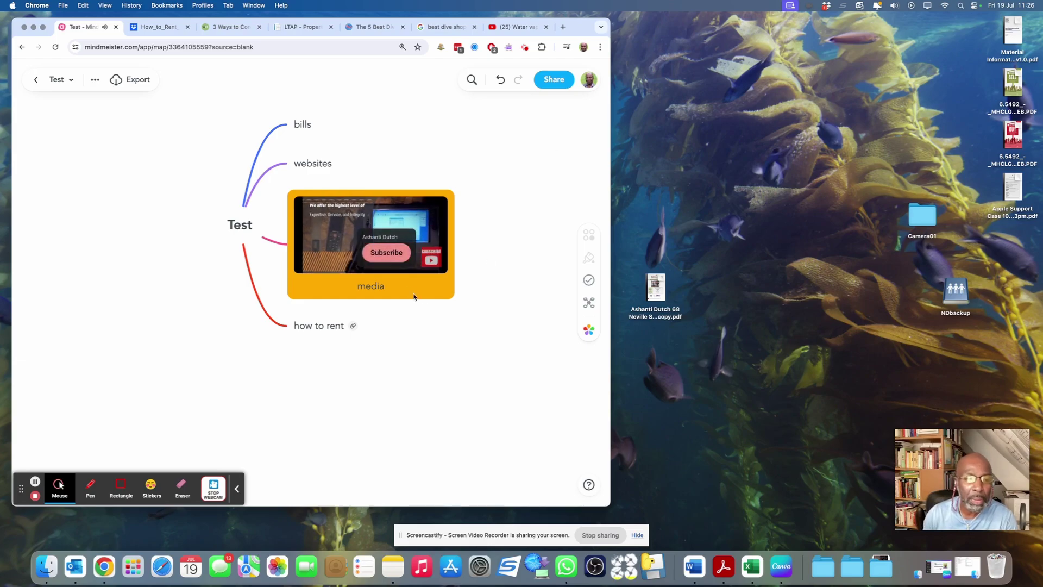
left_click(333, 263)
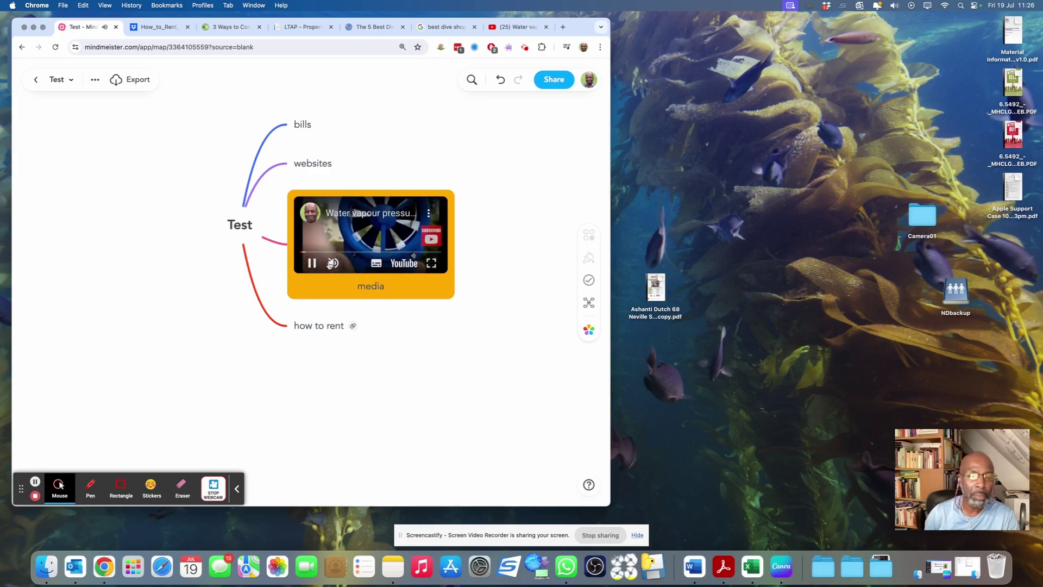
Step: Select the websites topic, then copy the web address of the open Google search for the best dive shops in Croatia
left_click(320, 164)
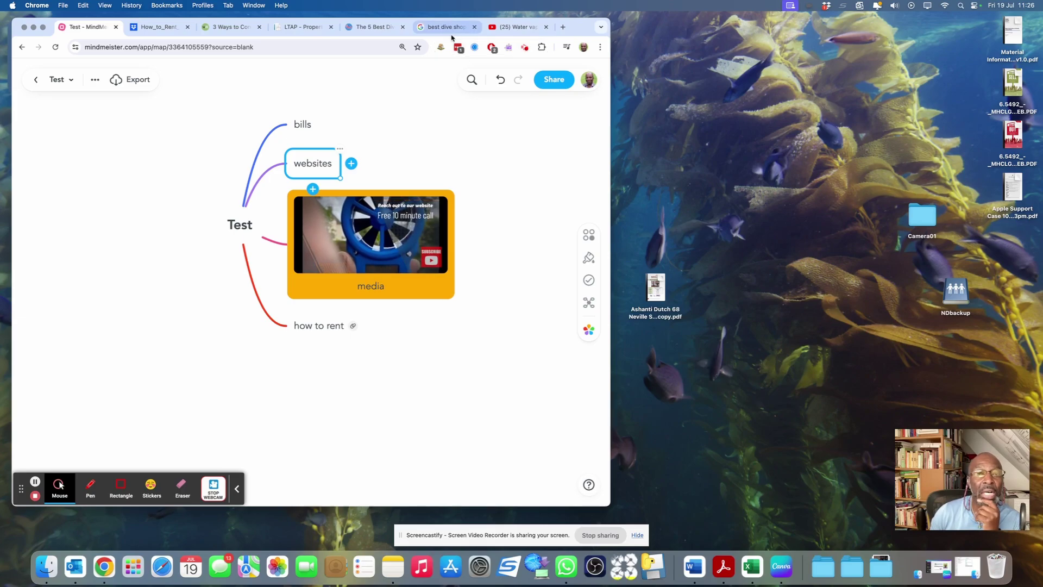
left_click(437, 27)
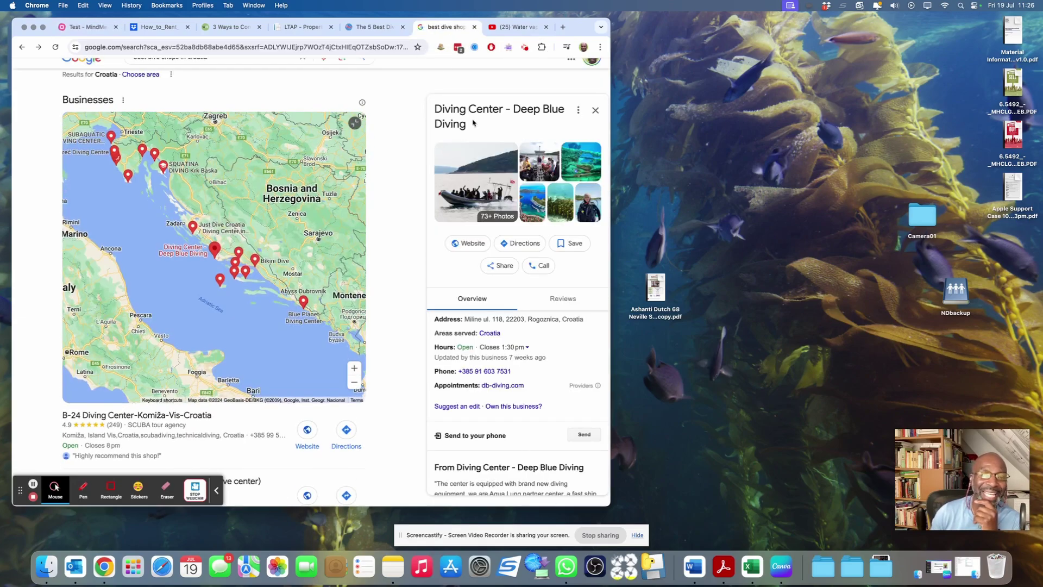
right_click(160, 48)
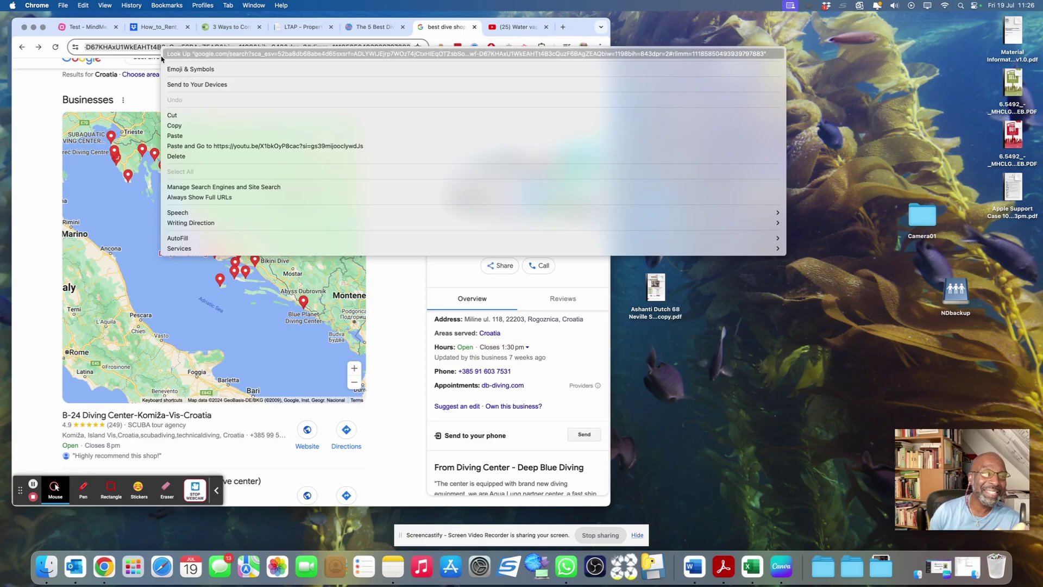
left_click(177, 126)
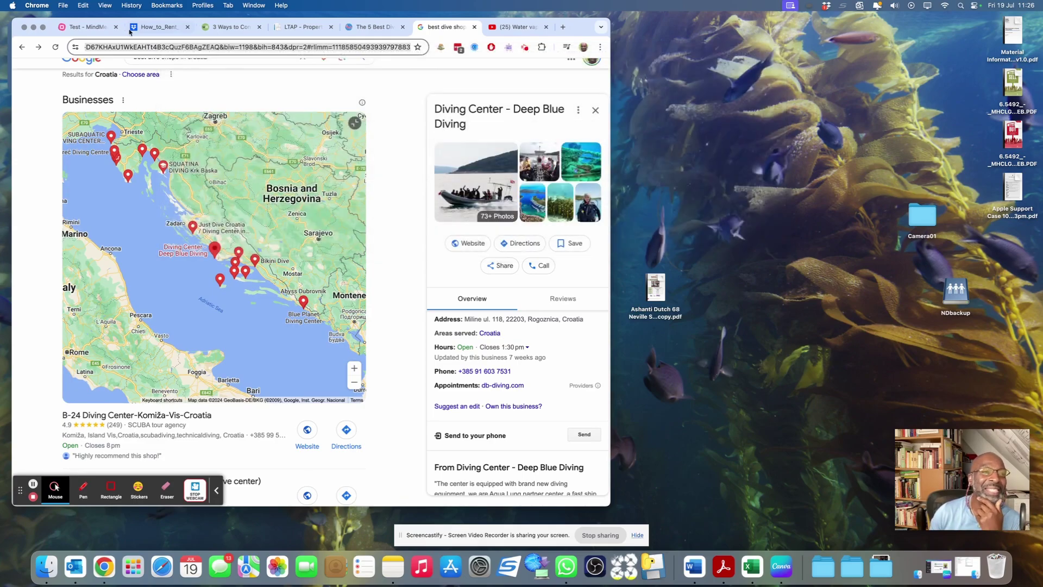
Step: Attach the copied Google search link to the websites topic in the Test map and dismiss the topic's options
left_click(87, 26)
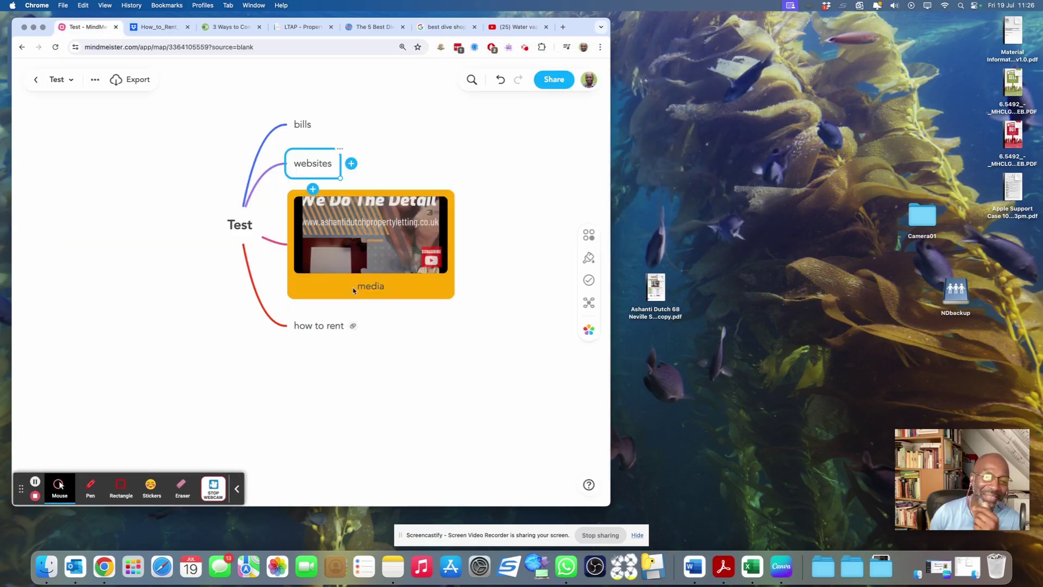
left_click(340, 149)
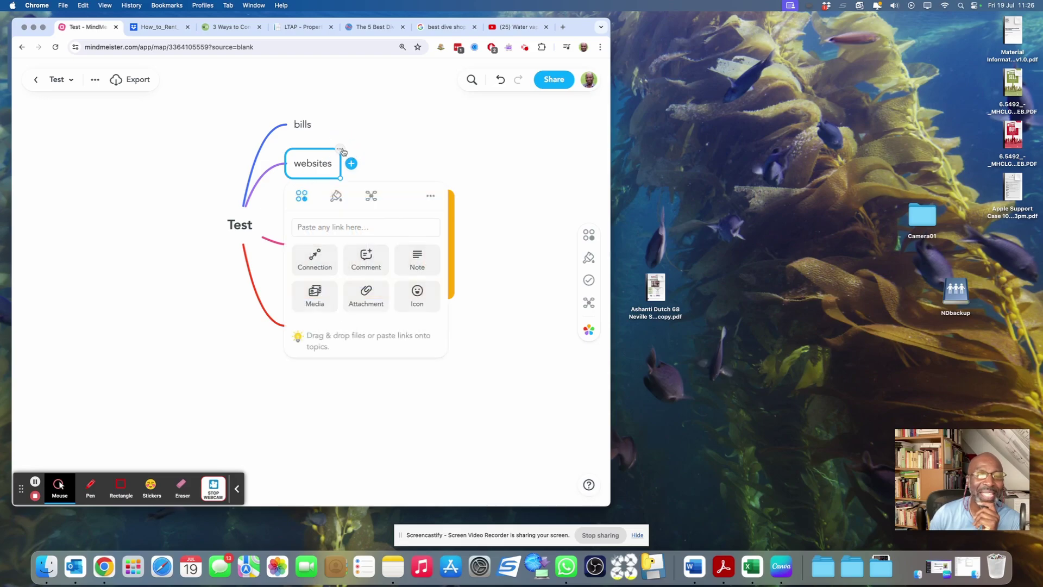
left_click(323, 229)
right_click(323, 229)
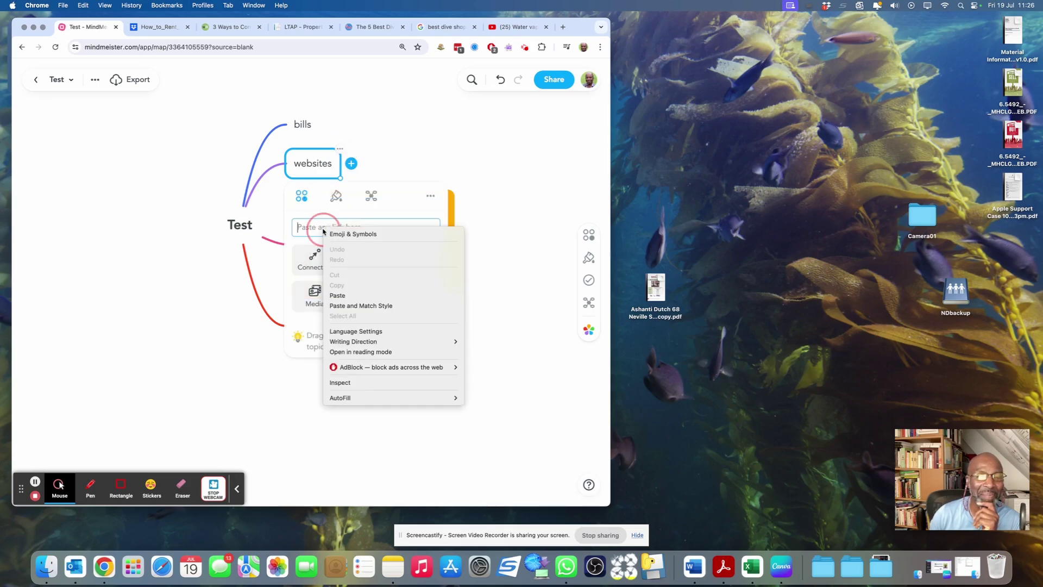
left_click(338, 295)
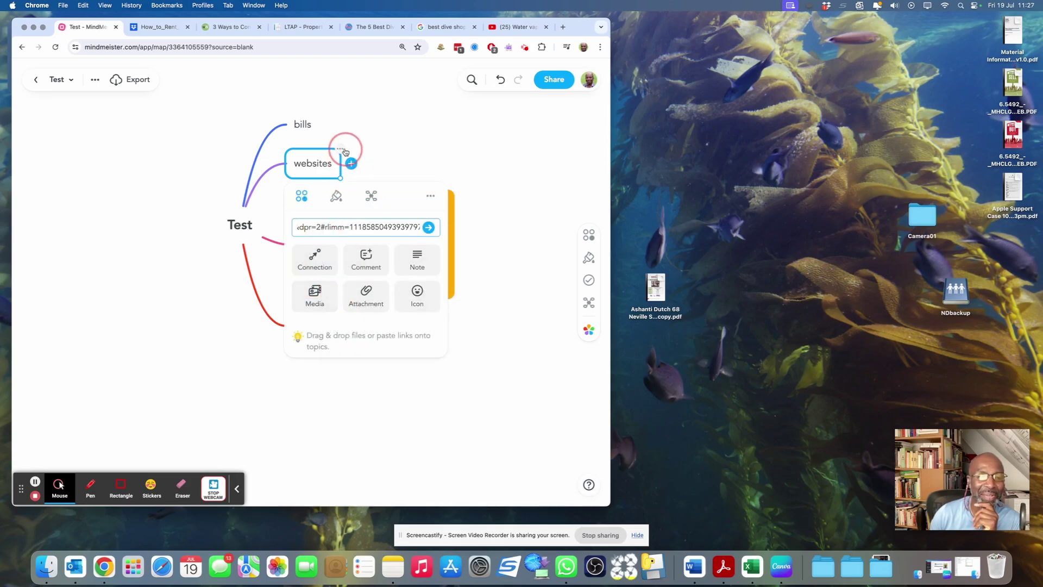
left_click(430, 228)
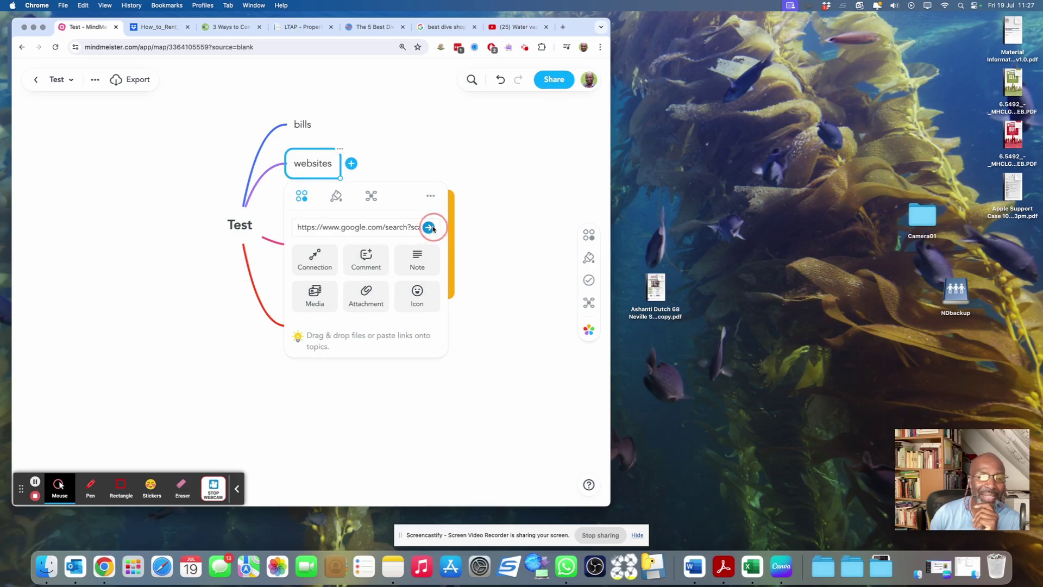
left_click(280, 270)
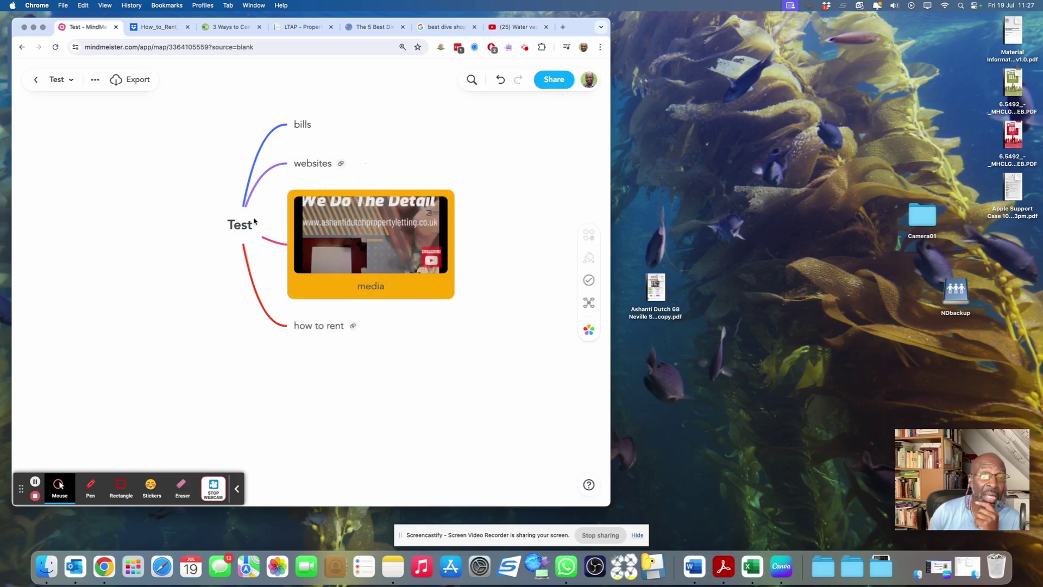
Step: Open the Google link attached to the websites topic, view the dive shop page, then return to the map and dismiss the attachment list
left_click(342, 165)
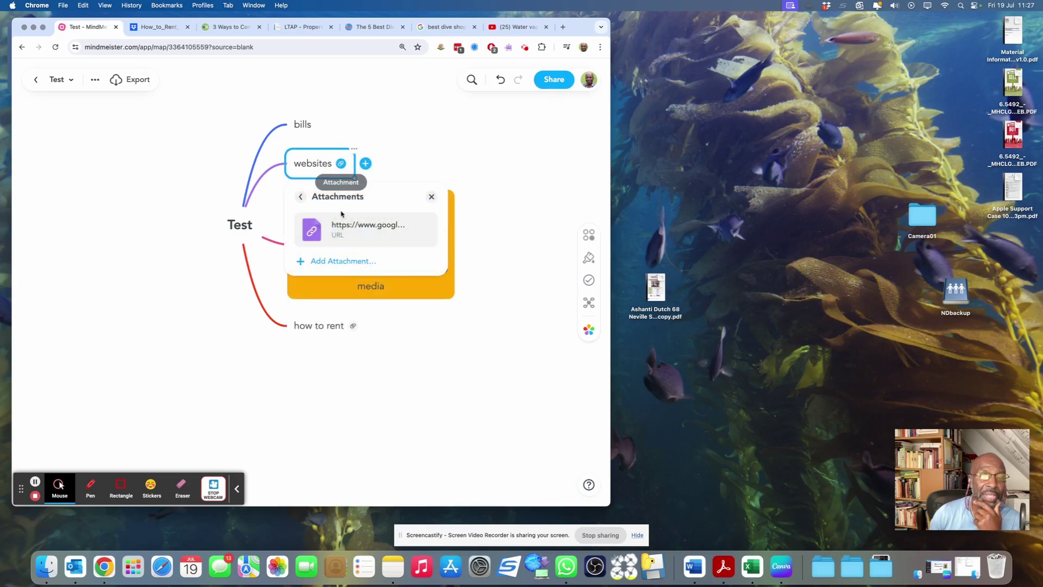
left_click(379, 230)
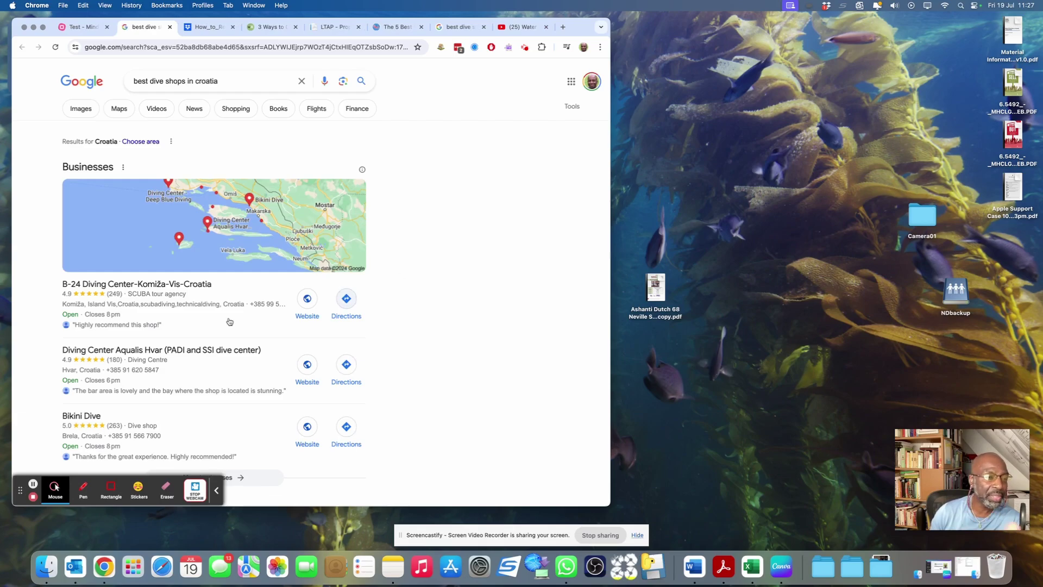
left_click(82, 27)
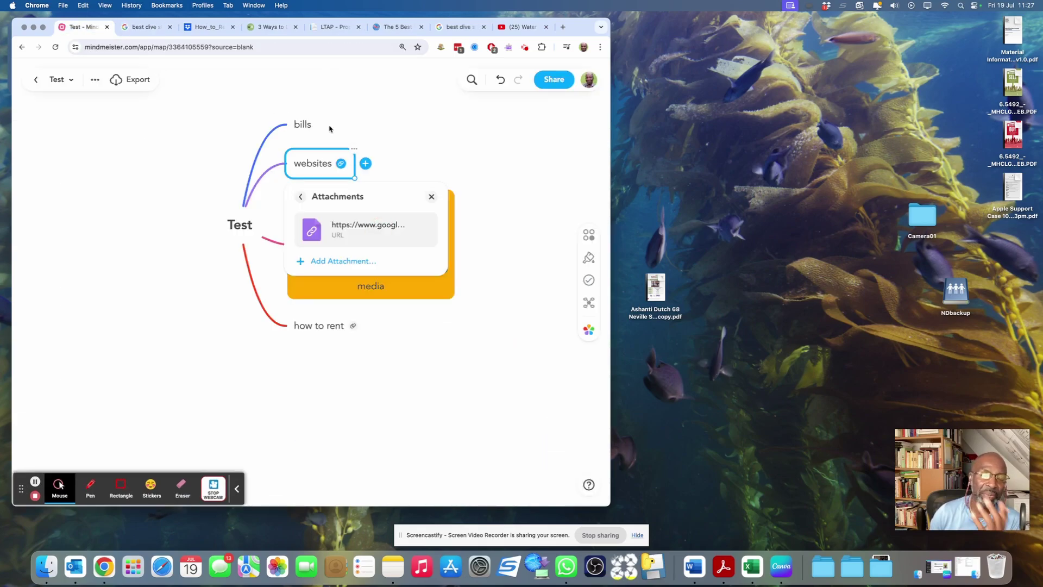
left_click(550, 227)
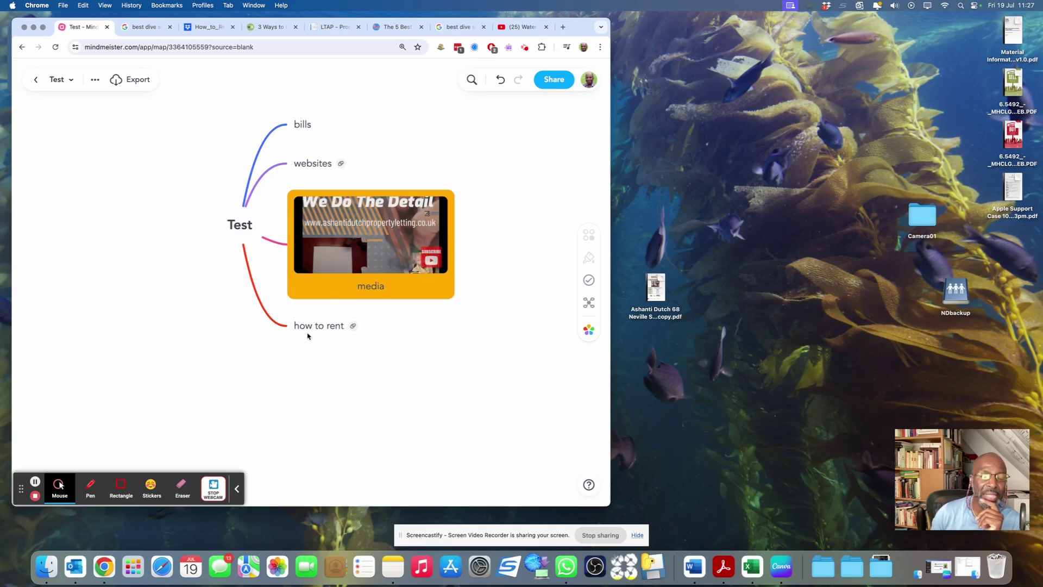
Step: Open the Dropbox link attached to the "how to rent" topic and take a screenshot of the PDF's cover page
left_click(352, 327)
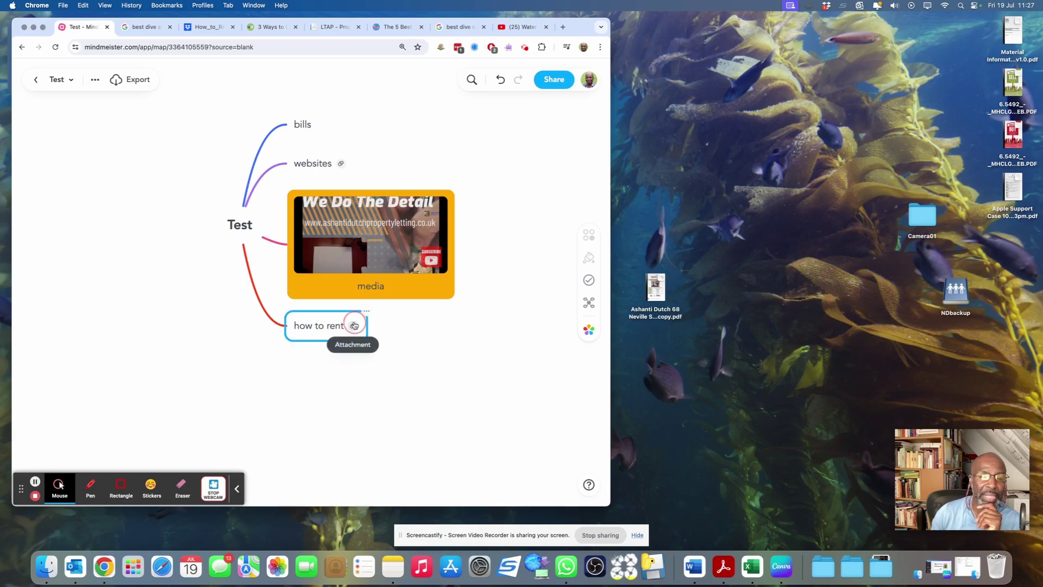
left_click(368, 391)
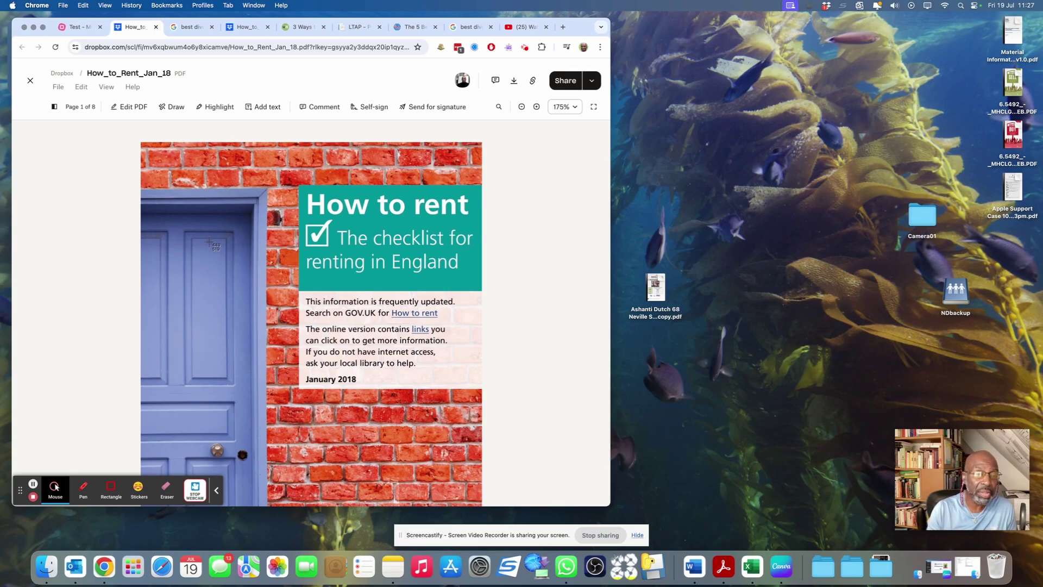
left_click_drag(143, 144, 481, 468)
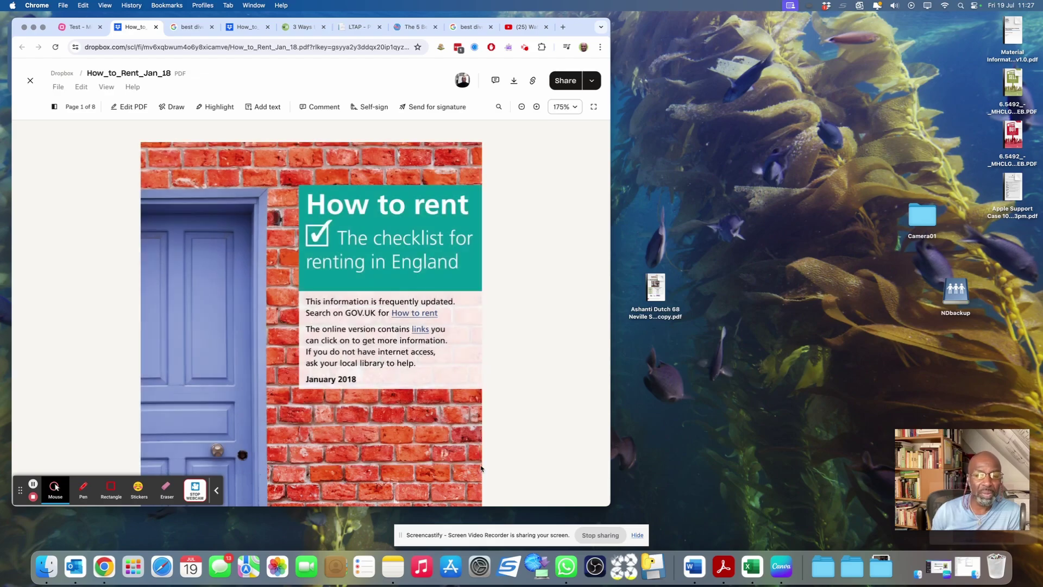
Step: Add the captured PDF cover image to the "how to rent" topic in the Test map and shrink it to about half its width
left_click(82, 27)
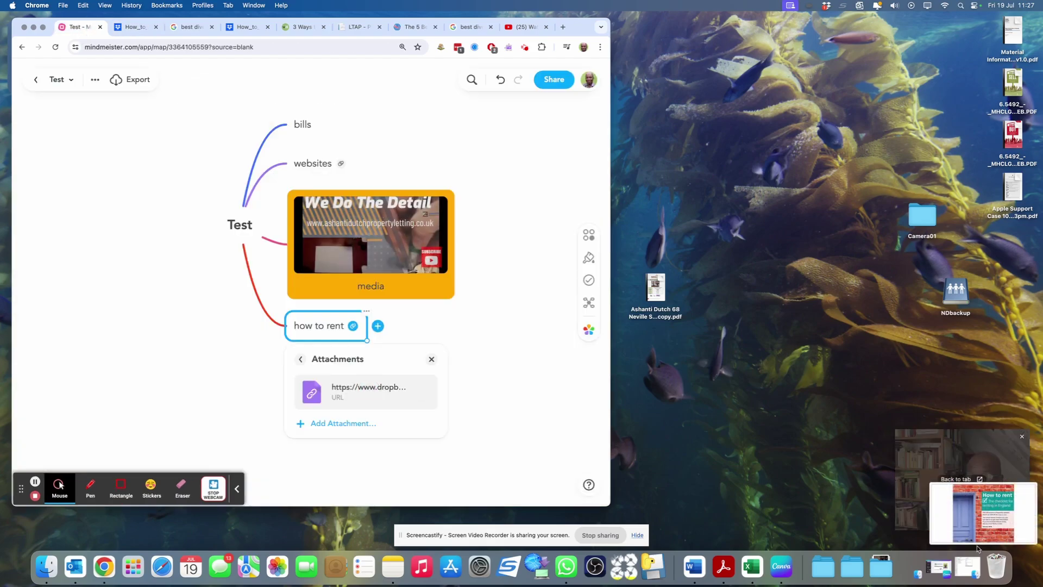
right_click(1000, 519)
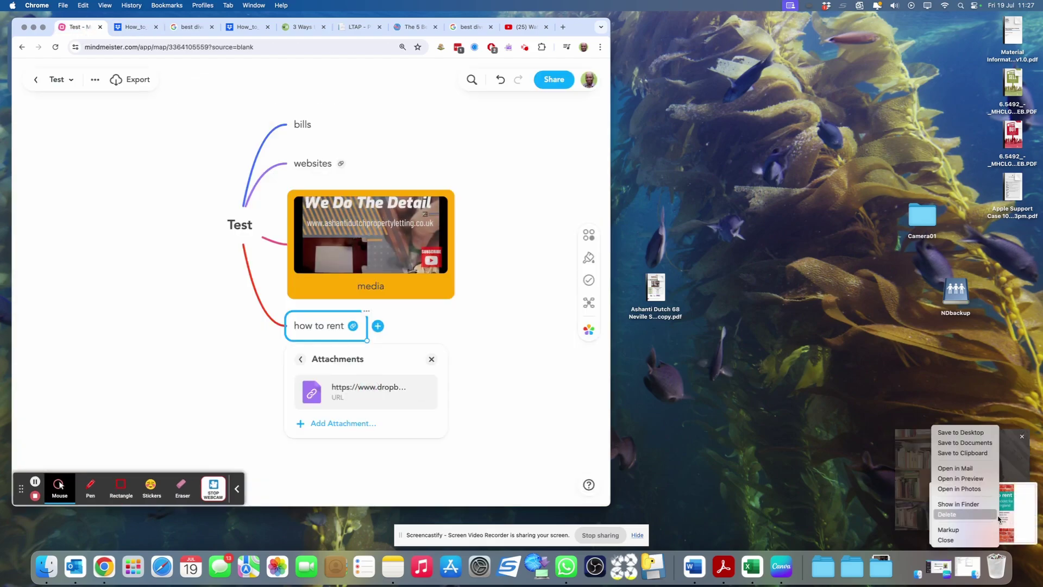
left_click(1011, 511)
left_click_drag(975, 508, 321, 328)
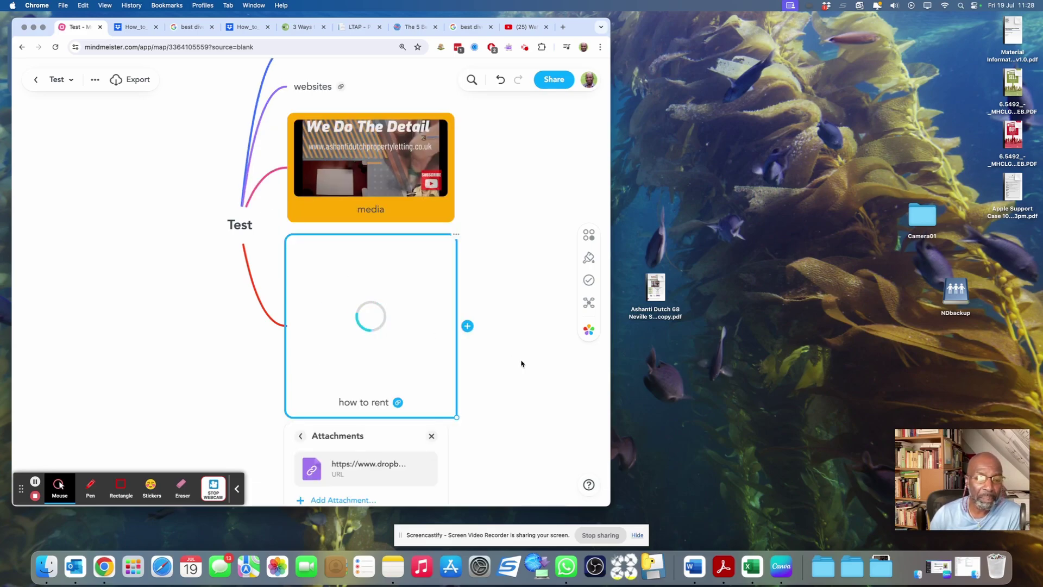
left_click_drag(447, 389, 382, 360)
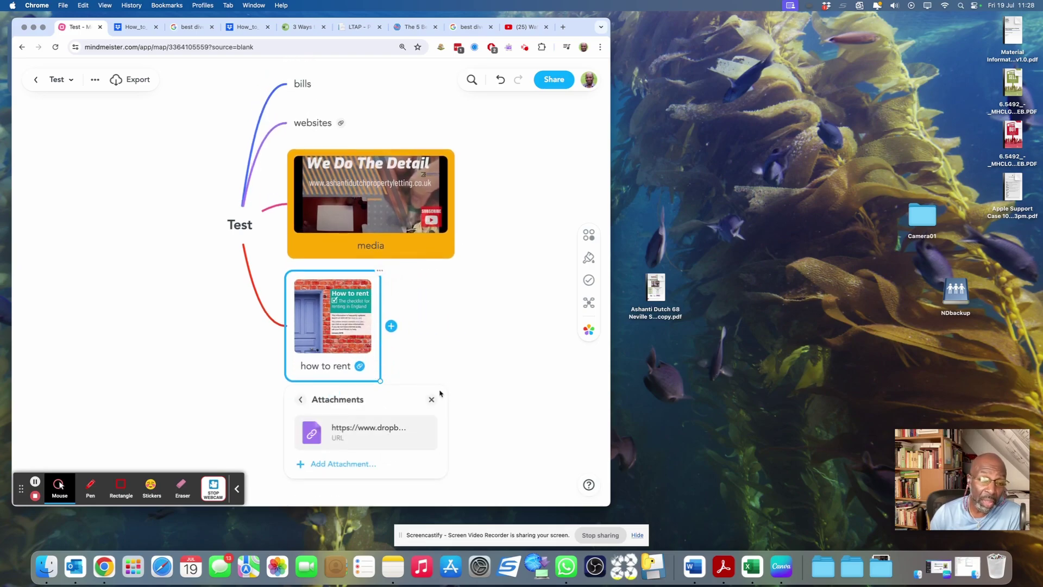
left_click(465, 311)
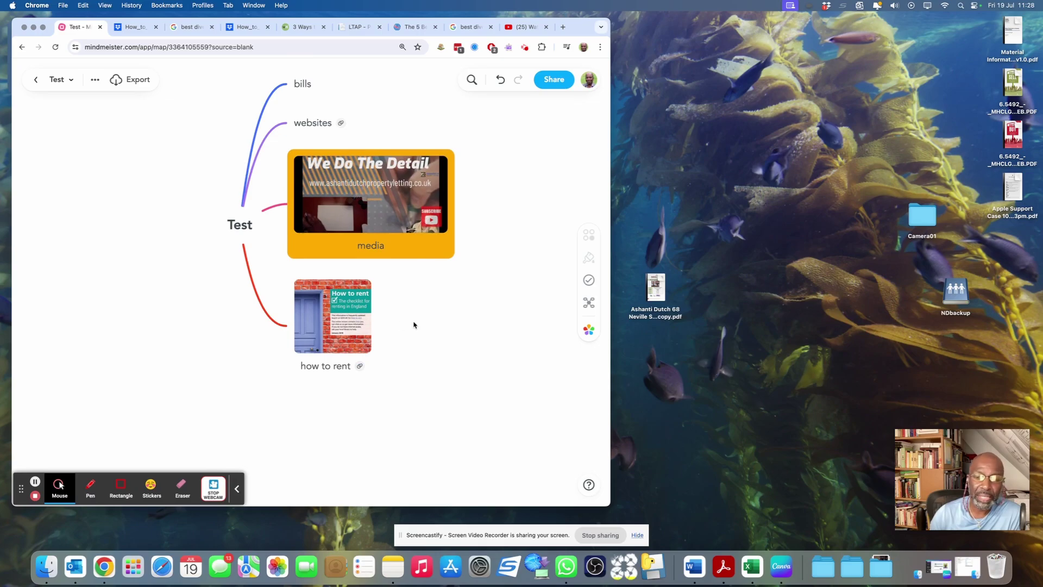
Step: Take a screenshot of the webcam picture and place it on the central Test topic as an image
mouse_move(899, 440)
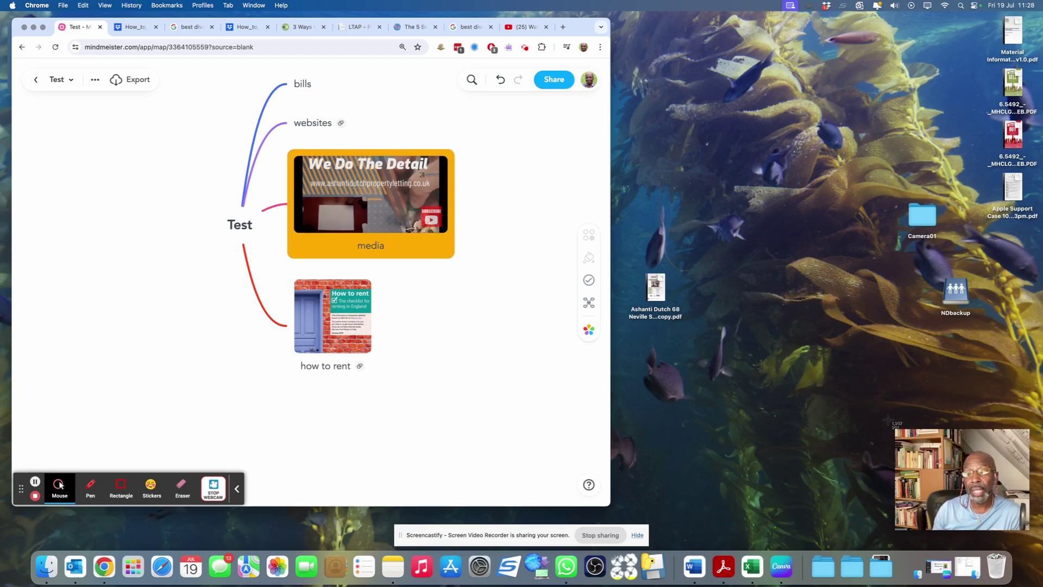
left_click_drag(887, 419, 968, 465)
left_click_drag(1028, 530, 241, 231)
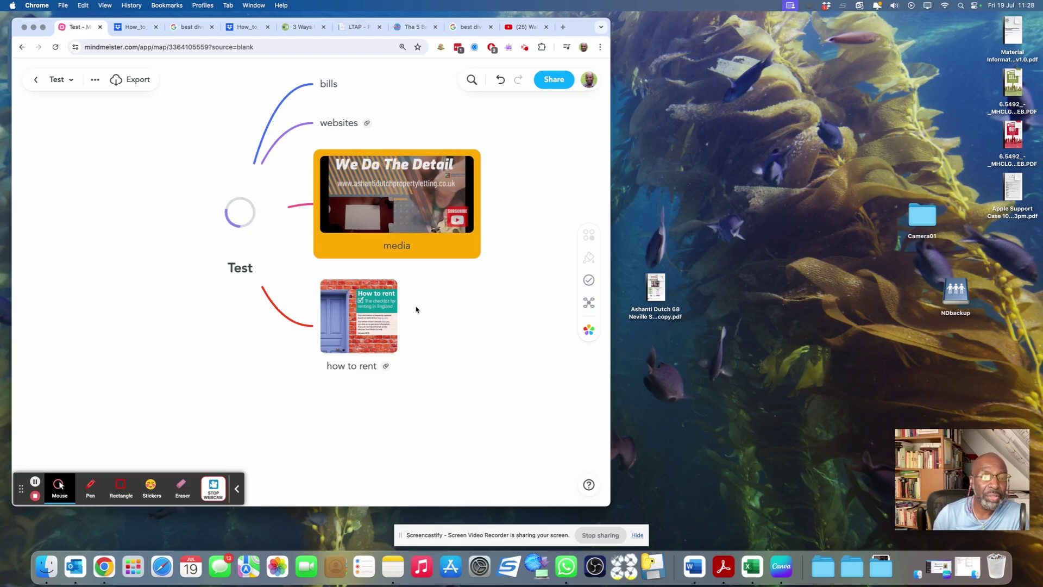
left_click_drag(531, 353, 509, 342)
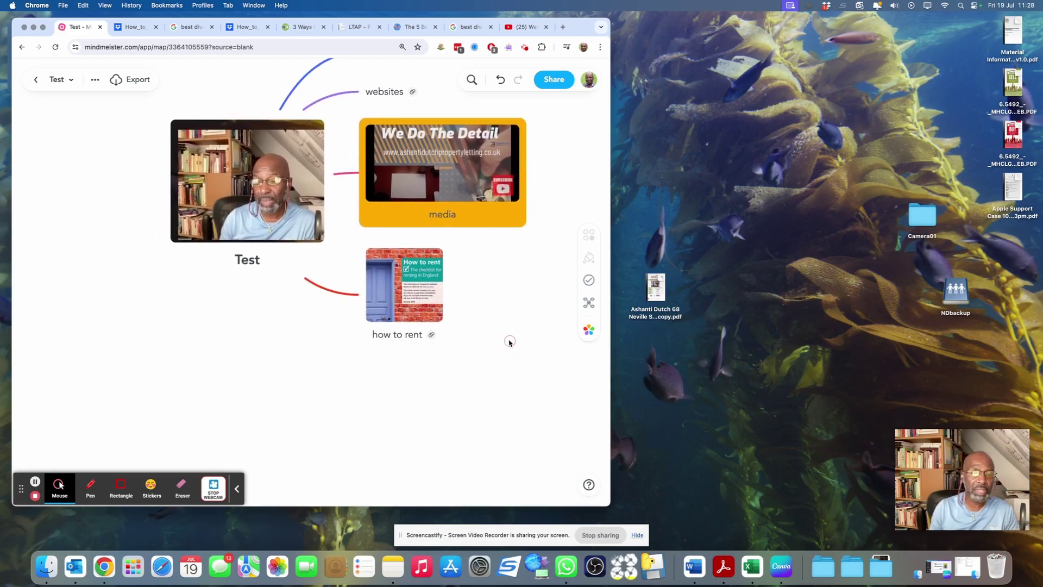
Step: Add a new branch to the central Test topic as a chain of five nested topics, each labelled 1
left_click(200, 215)
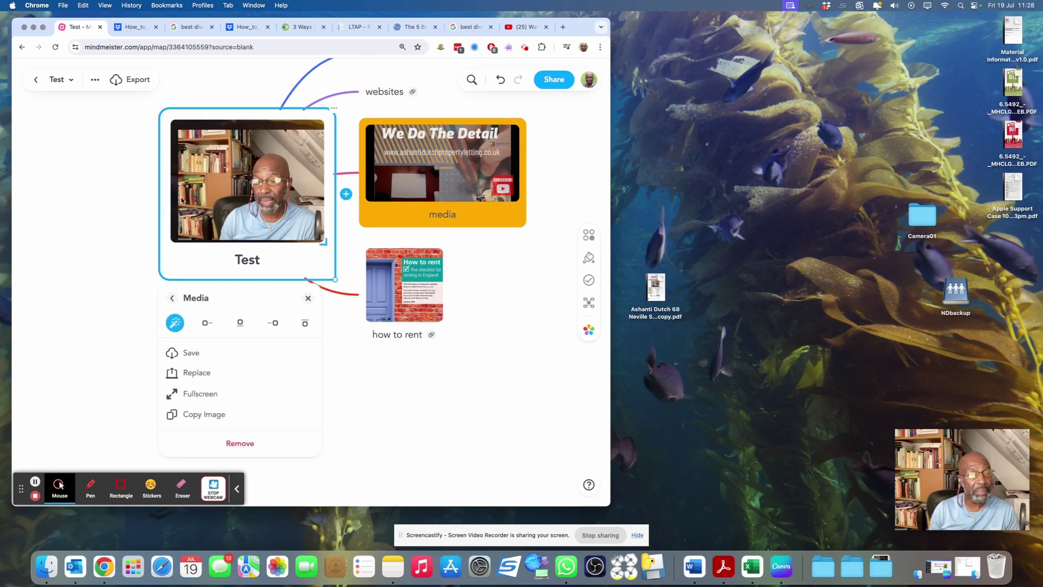
left_click(347, 193)
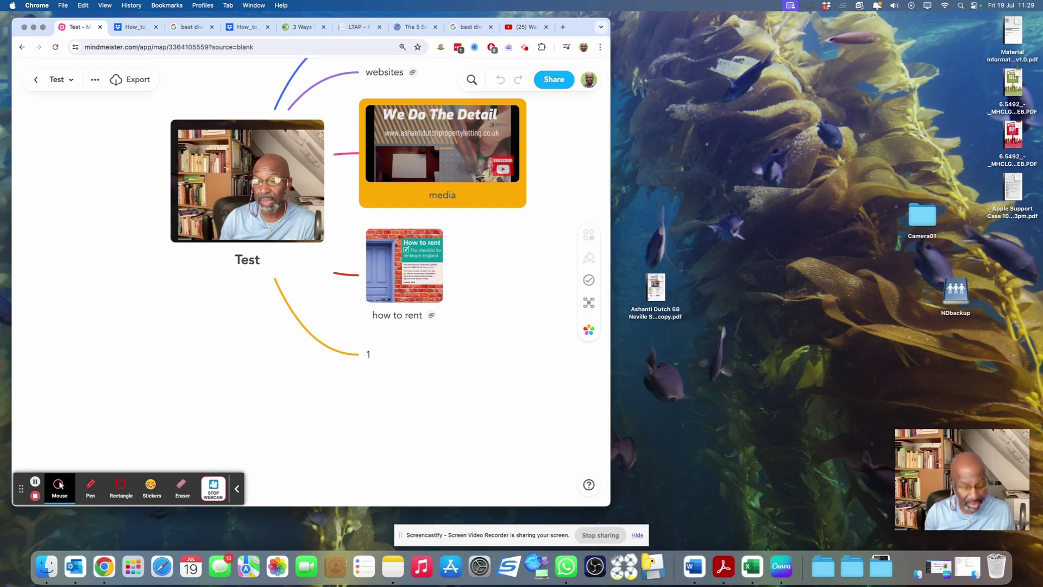
key("Tab")
type("1")
key("Tab")
type("1")
key("Tab")
type("1")
key("Tab")
type("1")
key("Tab")
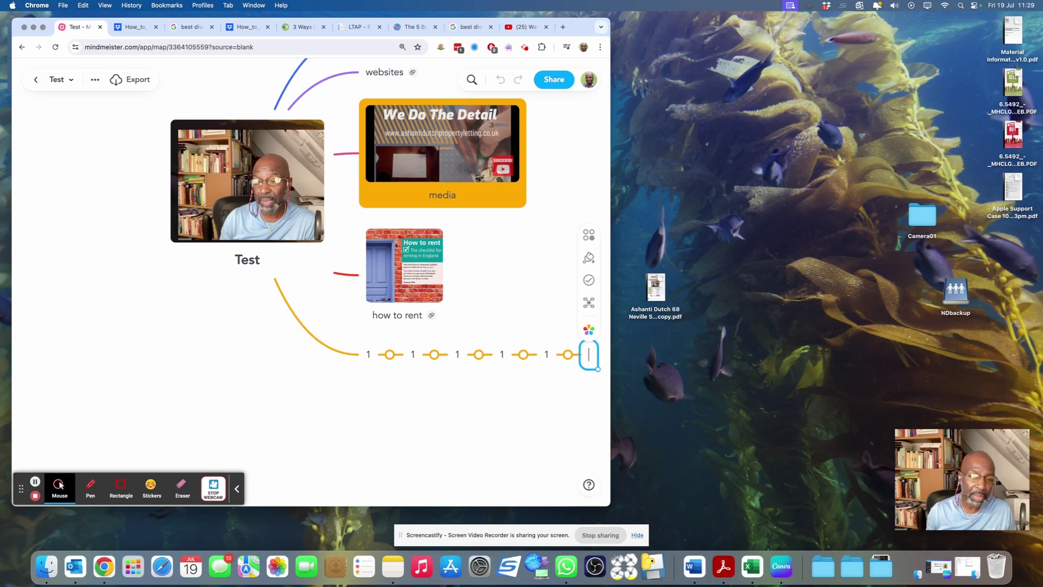
Step: Try to add a sibling beside the first topic labelled 1 in the new branch
left_click(374, 358)
left_click(366, 355)
left_click(369, 383)
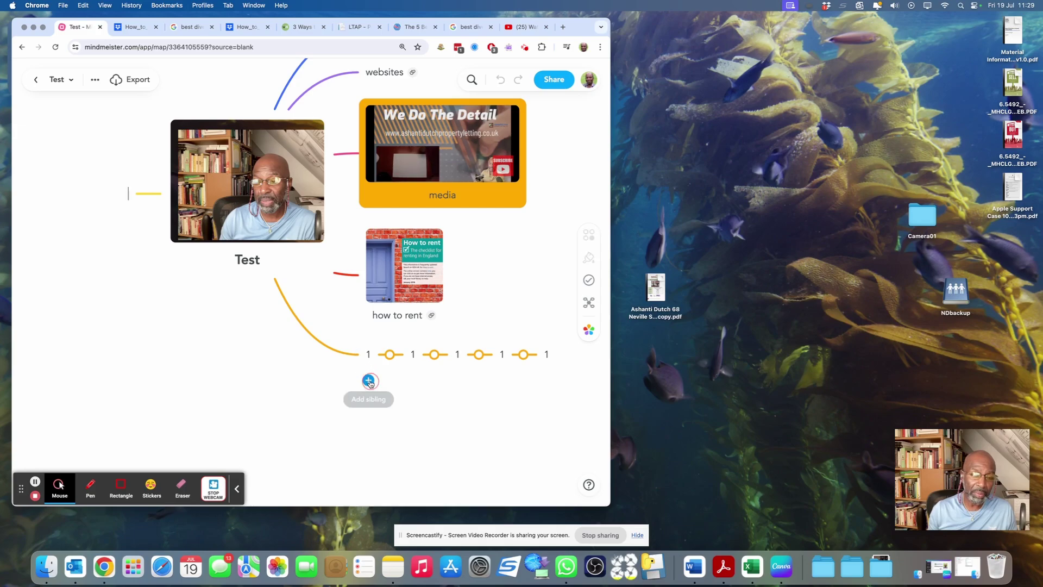
key("Escape")
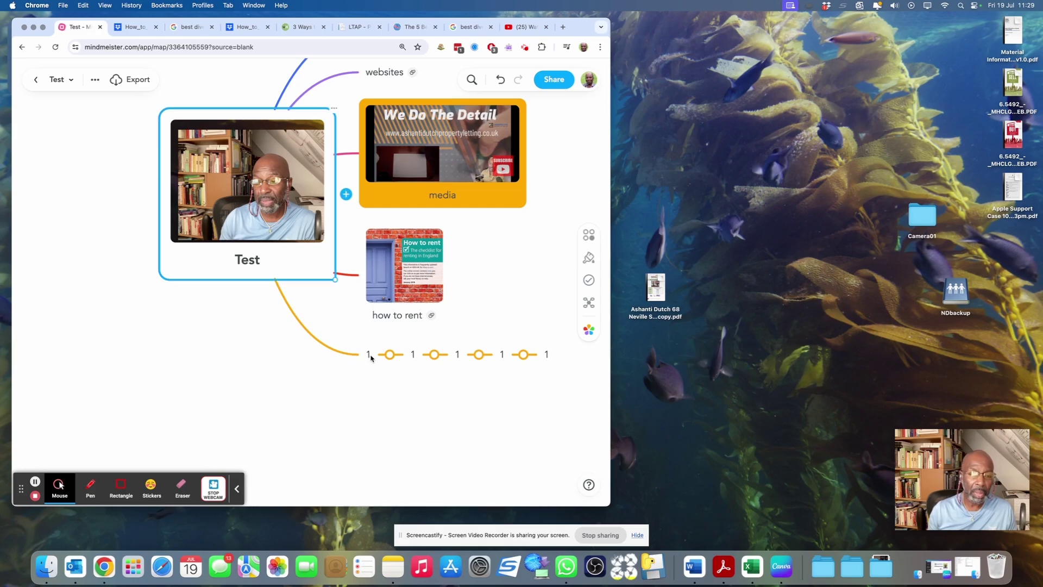
left_click(377, 356)
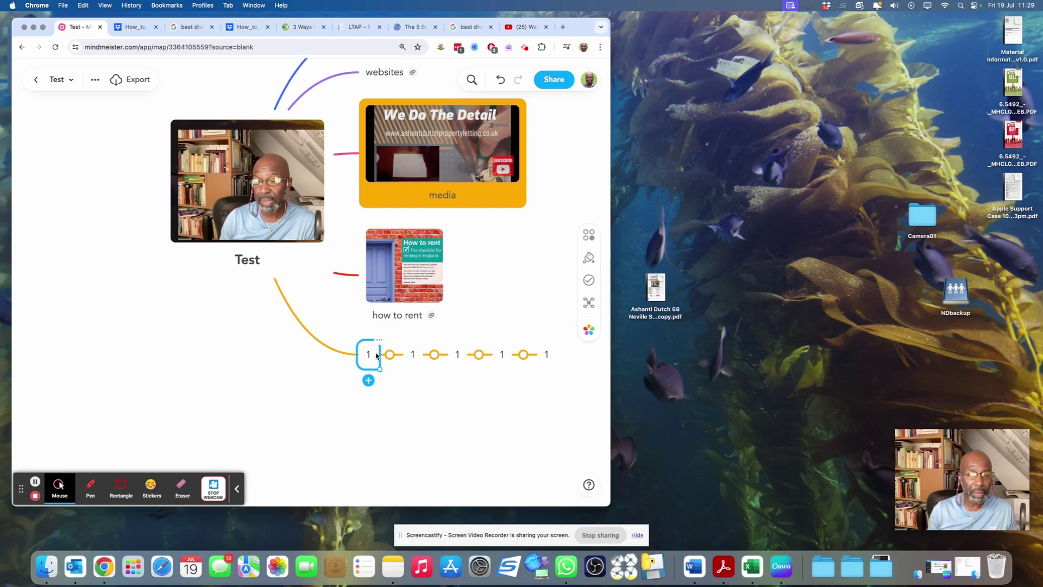
left_click(368, 381)
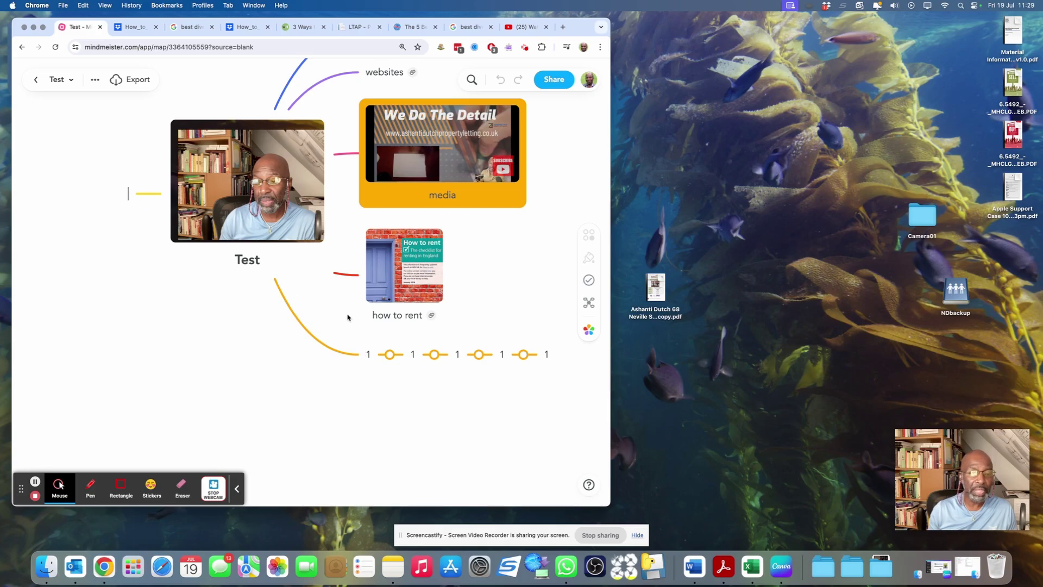
Step: Collapse and re-expand the subtopics of the first topic labelled 1
left_click(387, 355)
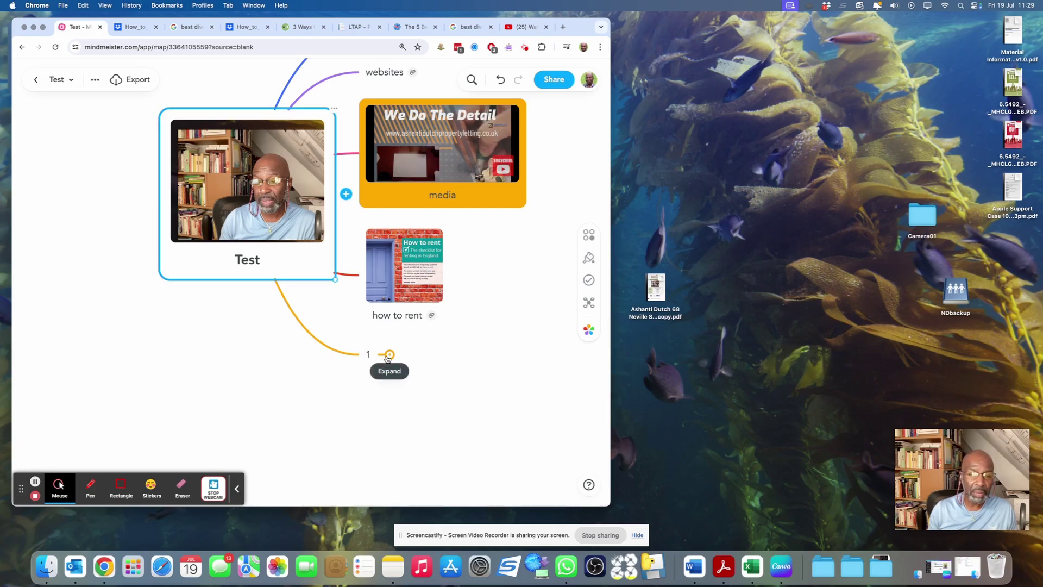
left_click(387, 356)
left_click(390, 356)
left_click(389, 355)
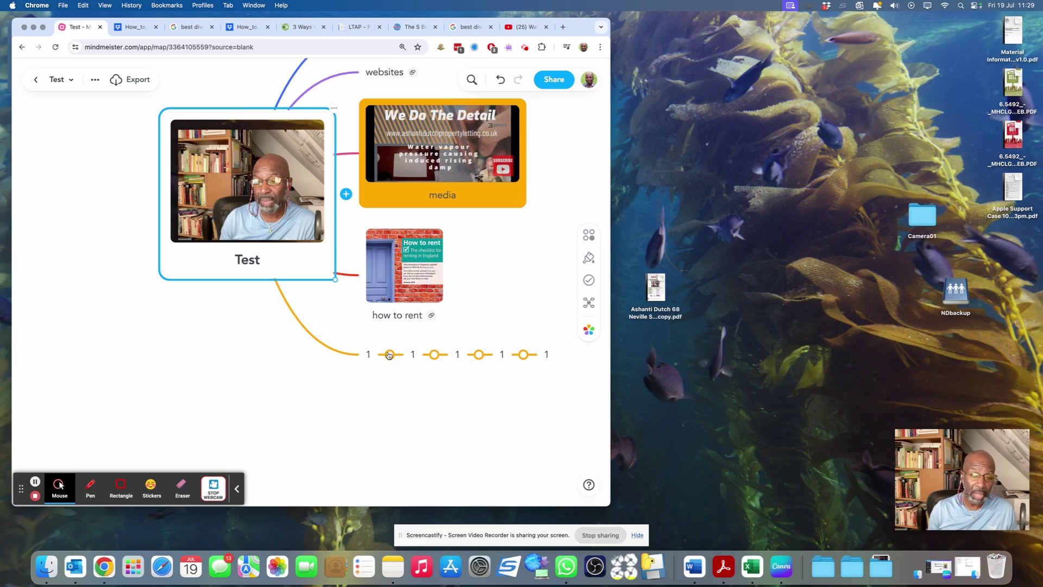
Step: Add a sibling labelled 11 to the second topic in the chain, and extend it with three nested topics labelled 1
left_click(416, 357)
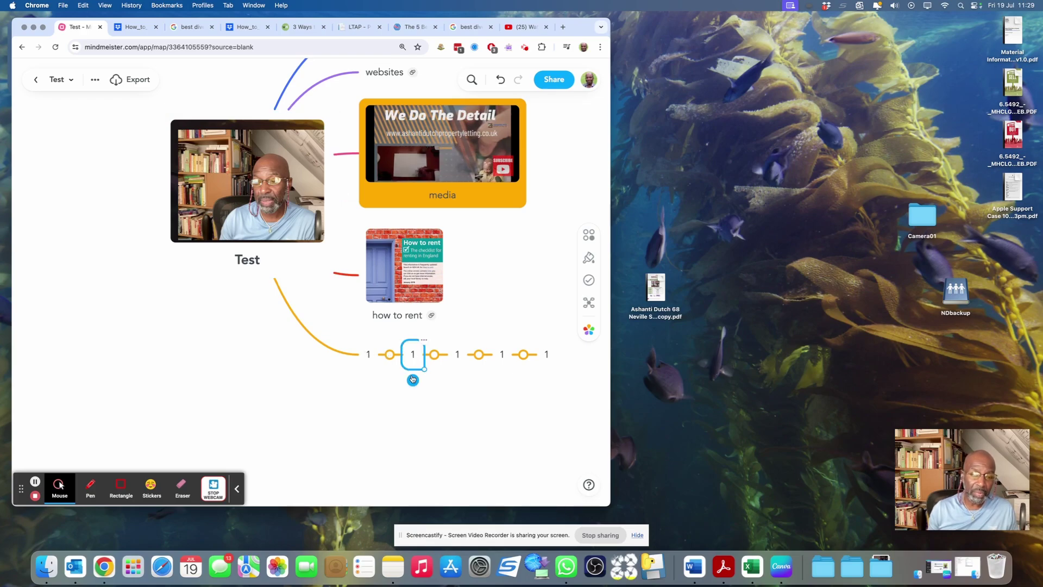
left_click(413, 380)
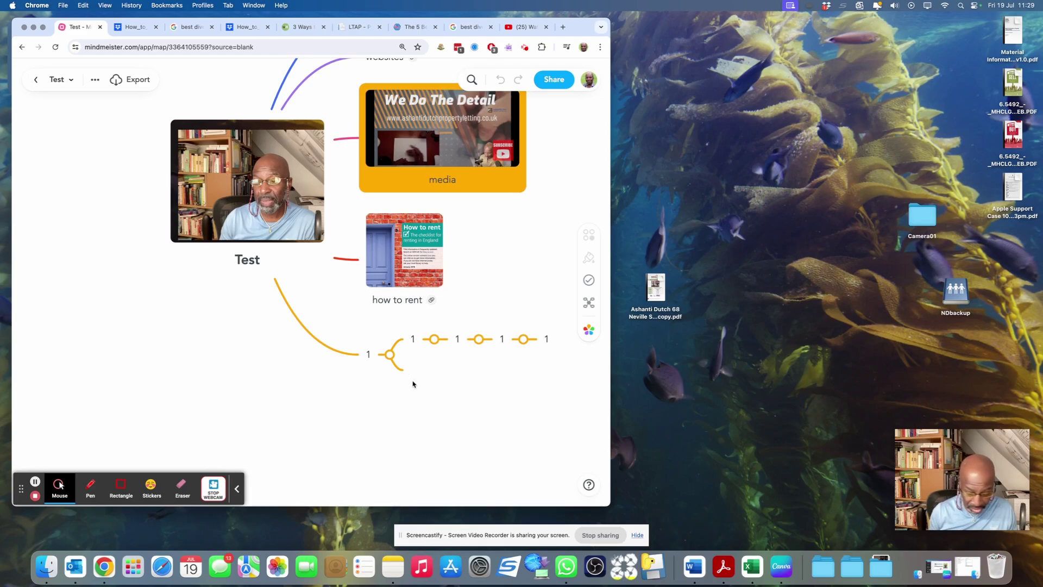
type("11")
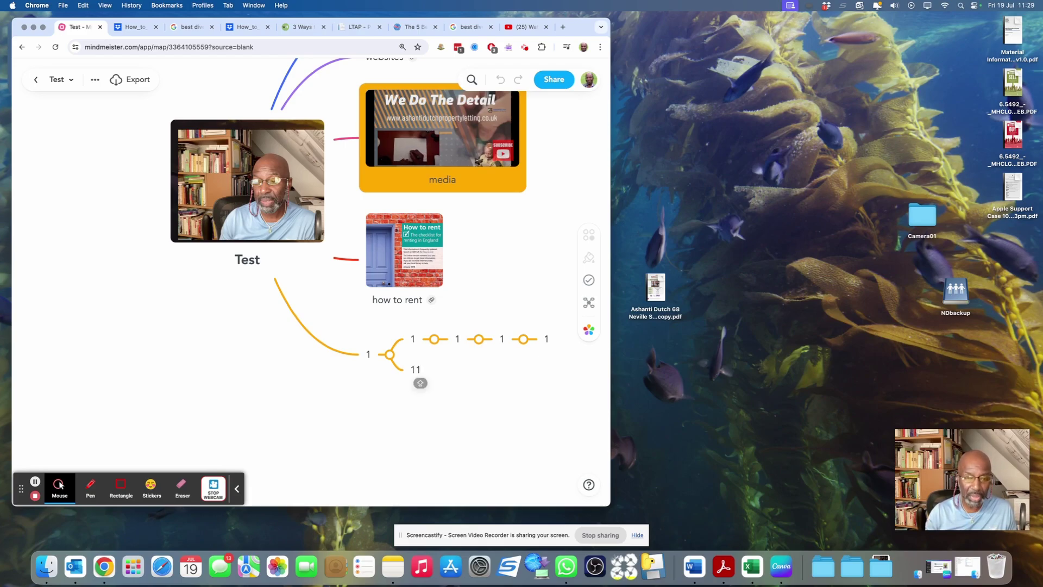
key("Tab")
type("1")
key("Tab")
type("1")
key("Tab")
type("1")
key("Tab")
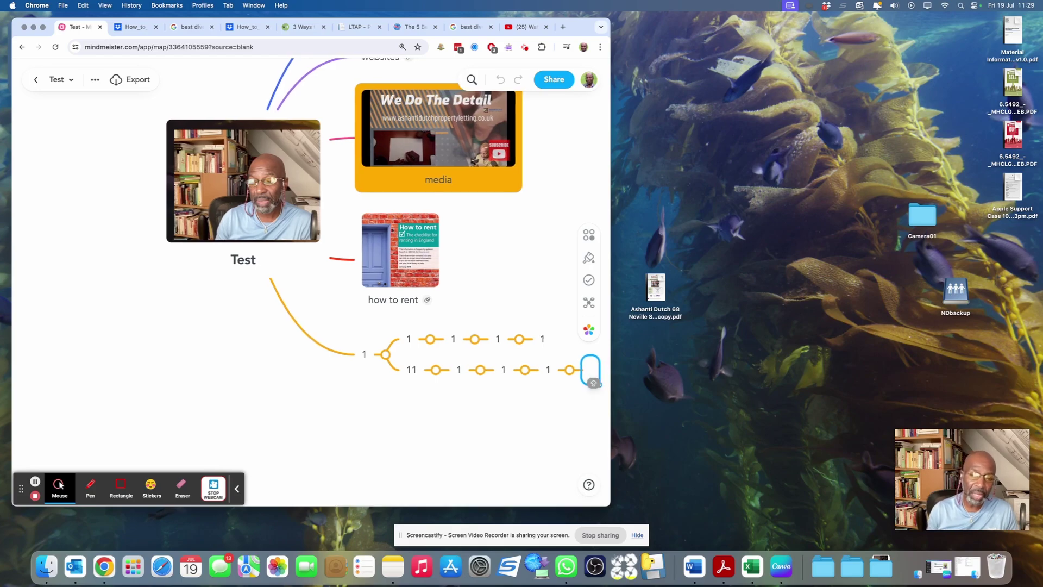
left_click(409, 417)
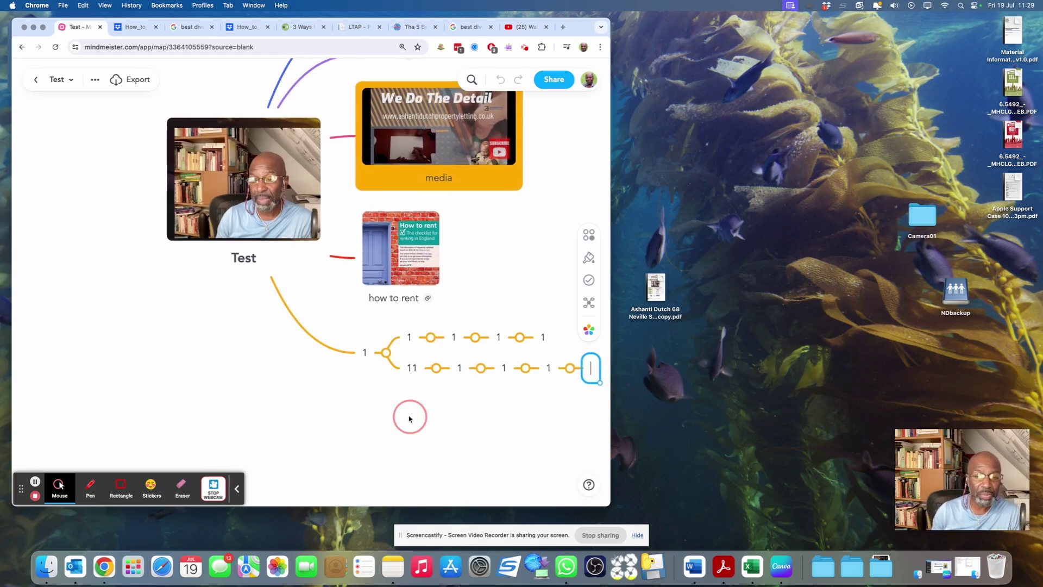
Step: Rename the topic labelled 11 as ASSITED
left_click(416, 372)
left_click(413, 372)
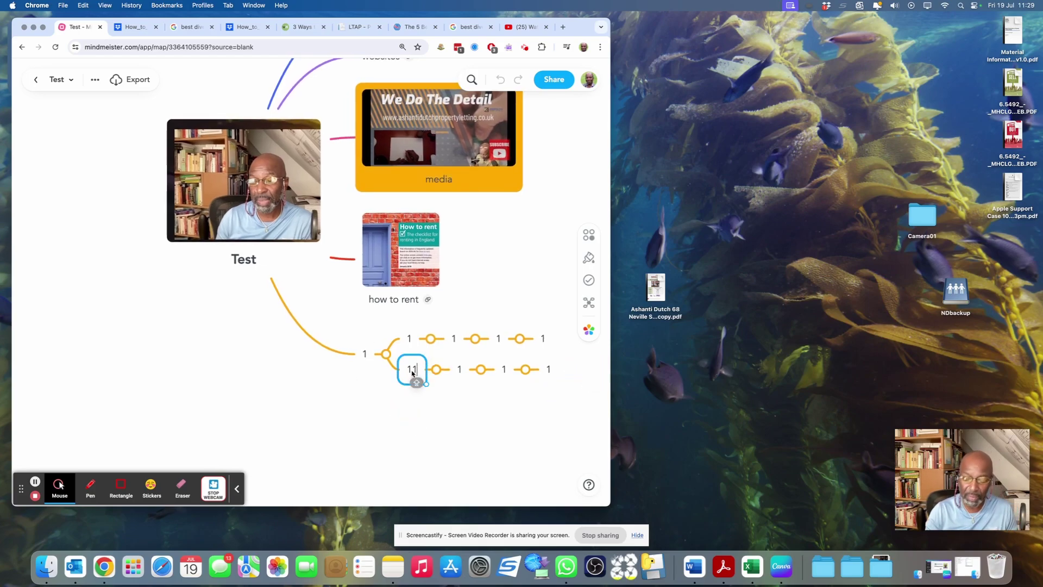
key("BackSpace")
key("BackSpace")
type("SITED")
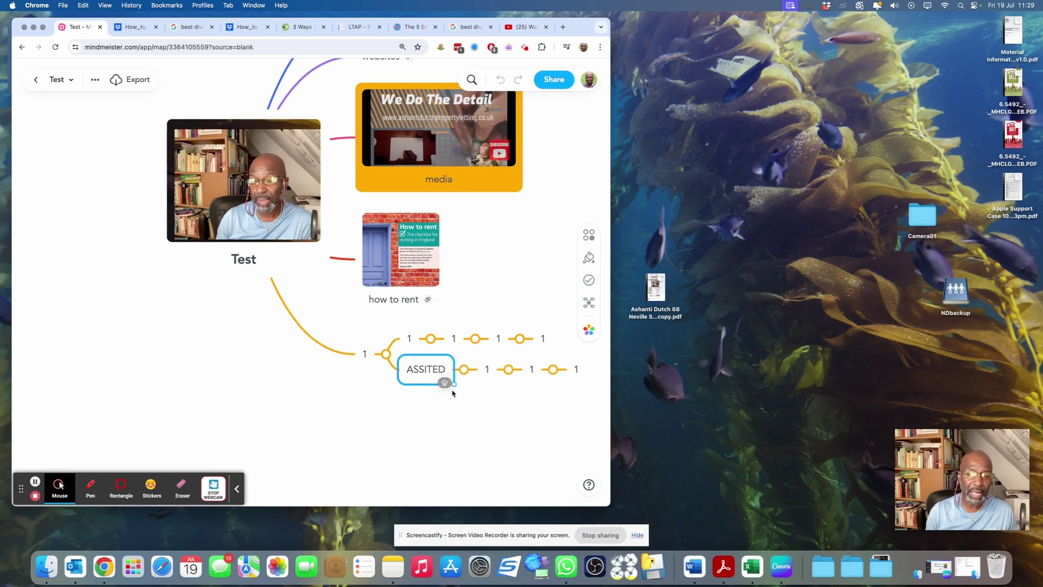
left_click(454, 395)
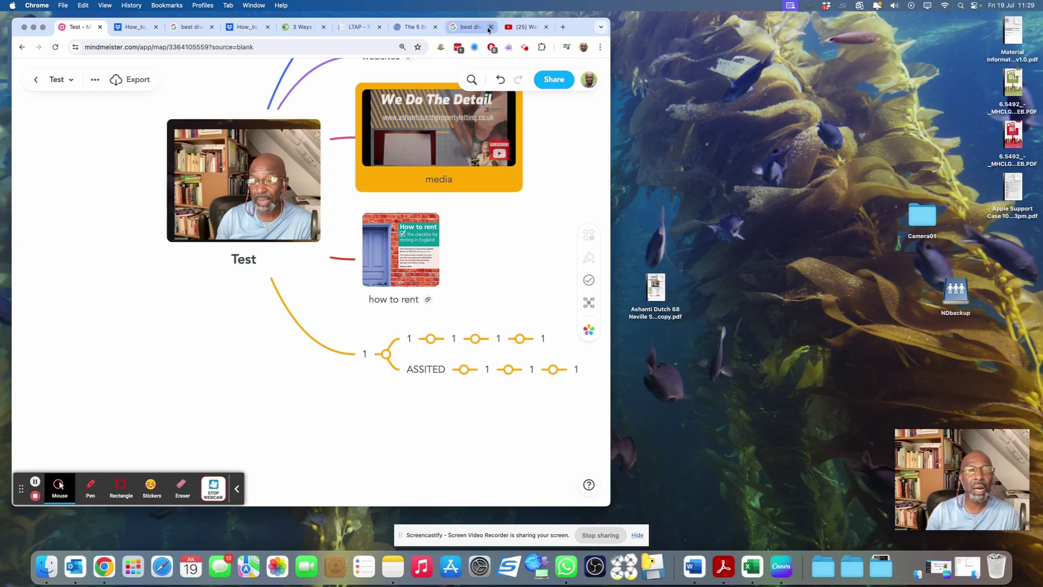
Step: Move the Google dive shop search into its own window beside the map and add a screenshot of its businesses map to the ASSITED topic
left_click_drag(485, 29, 859, 77)
left_click_drag(385, 67, 676, 94)
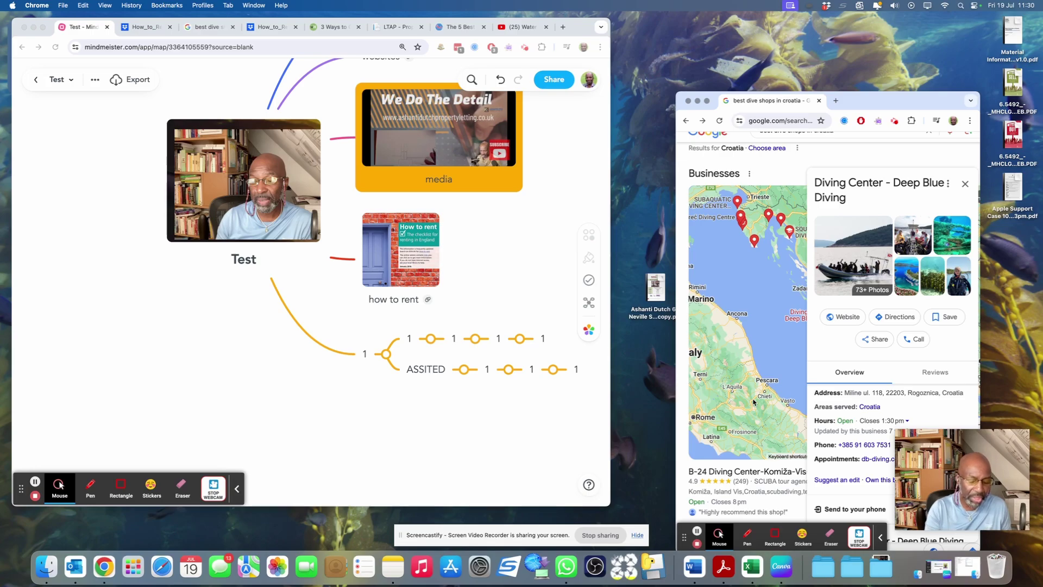
left_click_drag(674, 162, 851, 362)
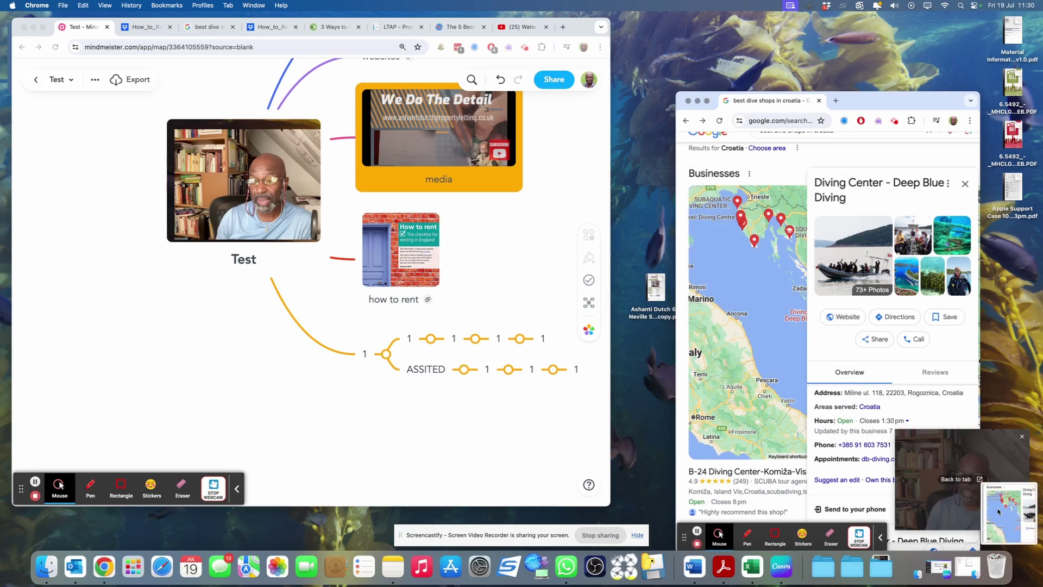
left_click_drag(1026, 524, 414, 367)
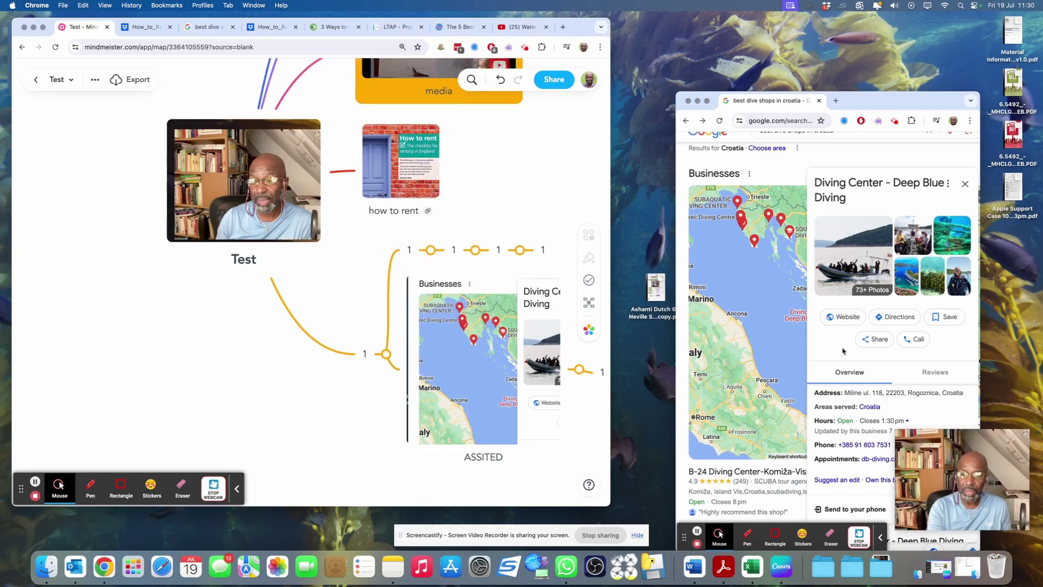
Step: Capture the diving centre's boat photo from the Google page and place it on the second topic of the sub-branch above ASSITED
key("super+shift+4")
left_click_drag(839, 224, 916, 341)
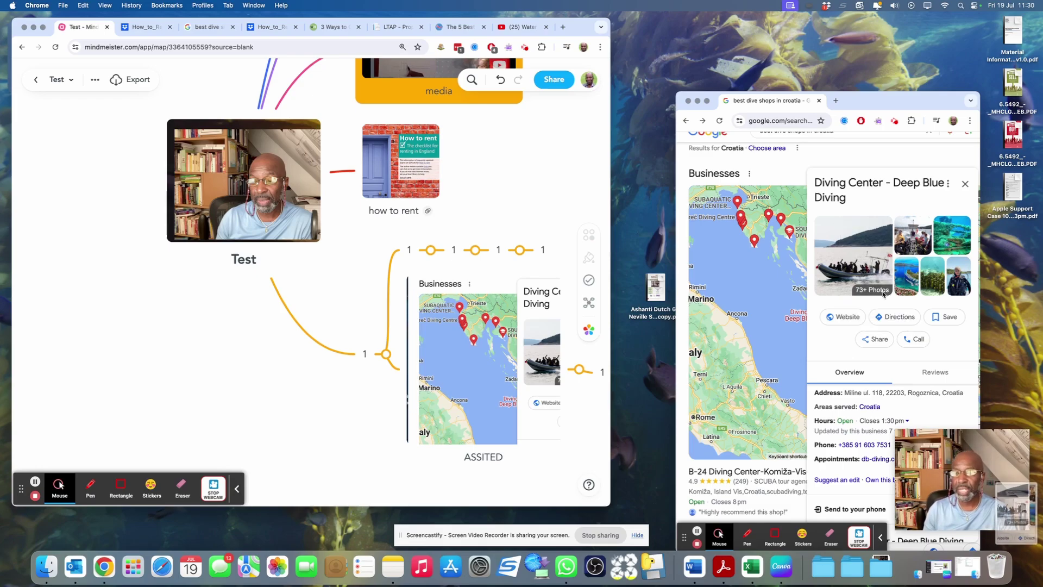
left_click_drag(1011, 509, 451, 251)
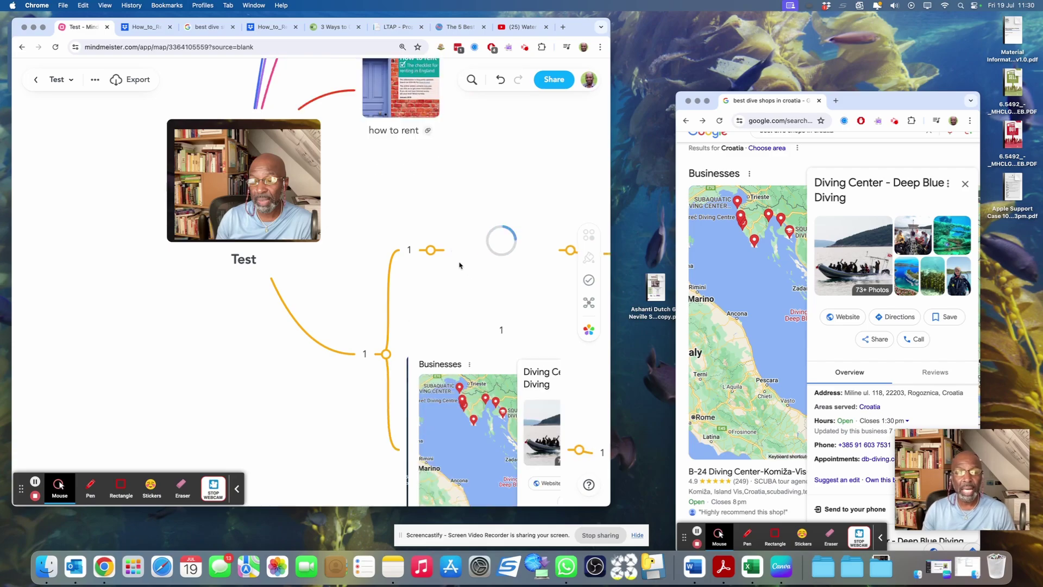
left_click(274, 394)
left_click_drag(253, 391, 165, 361)
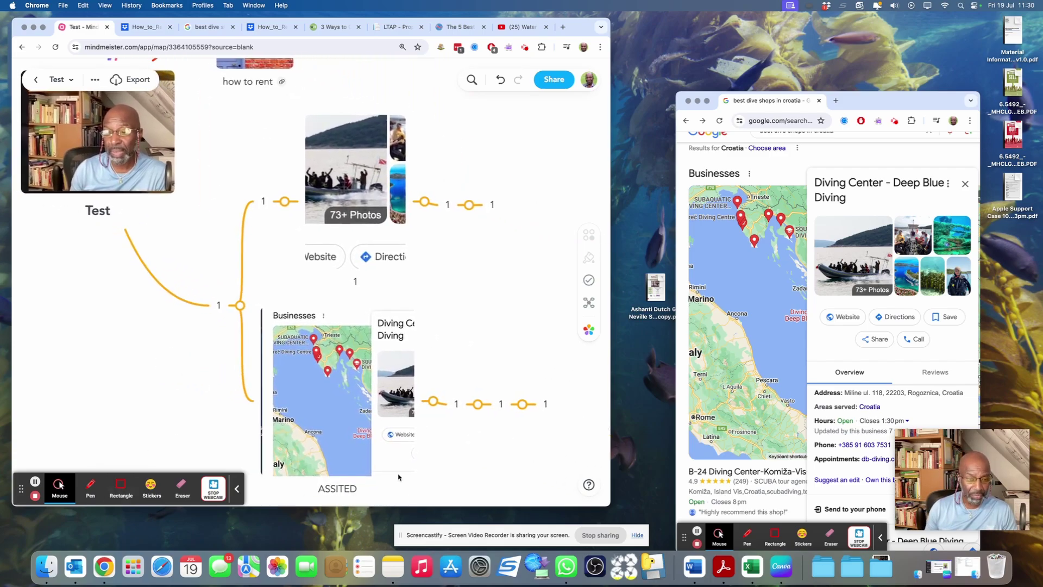
Step: Resize the map window, uncovering its zoom controls, and set the mind map's zoom to 77%
left_click_drag(607, 504, 616, 478)
left_click_drag(22, 461, 620, 333)
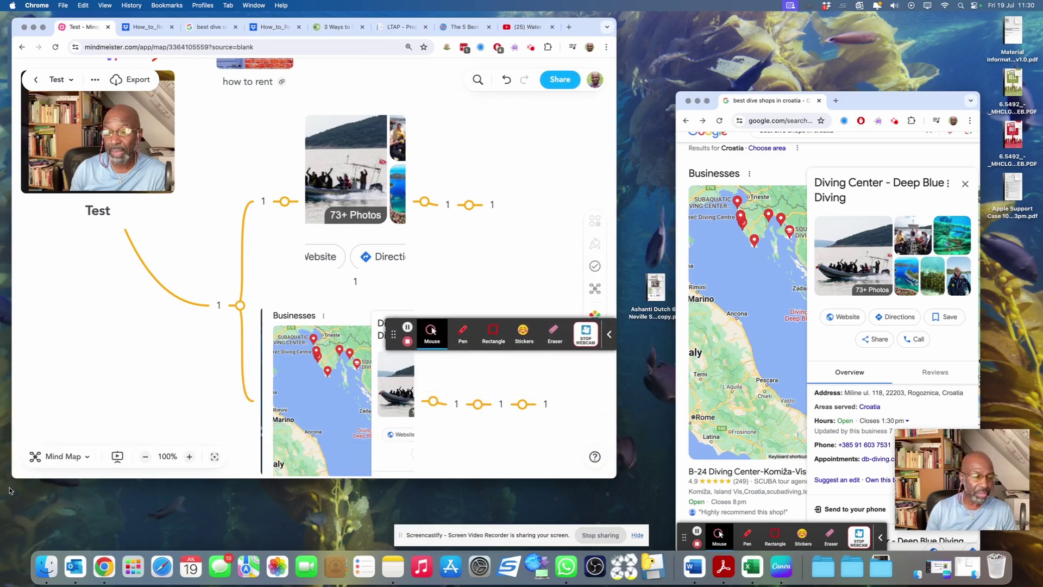
left_click(147, 457)
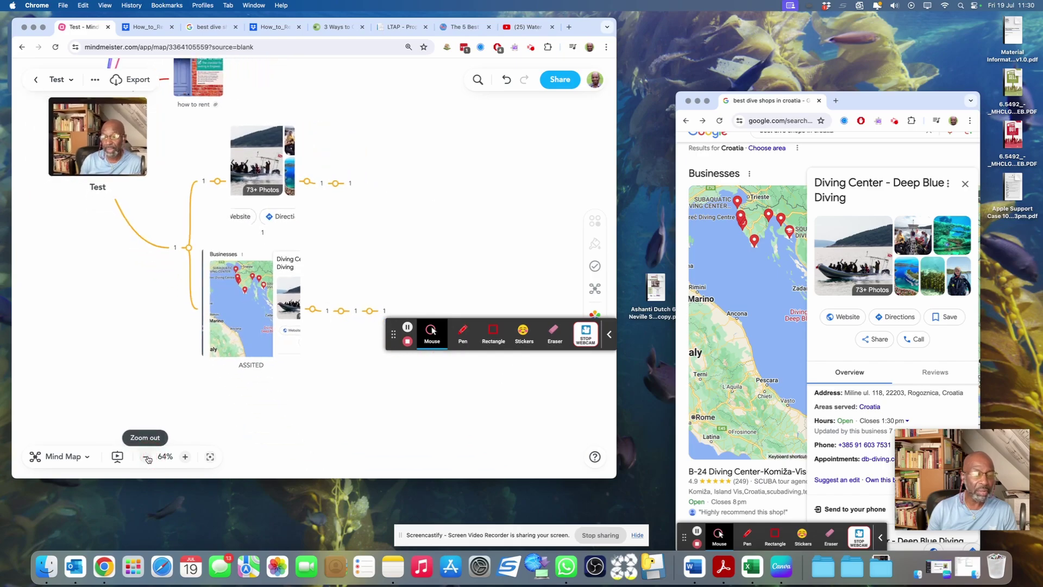
left_click(185, 456)
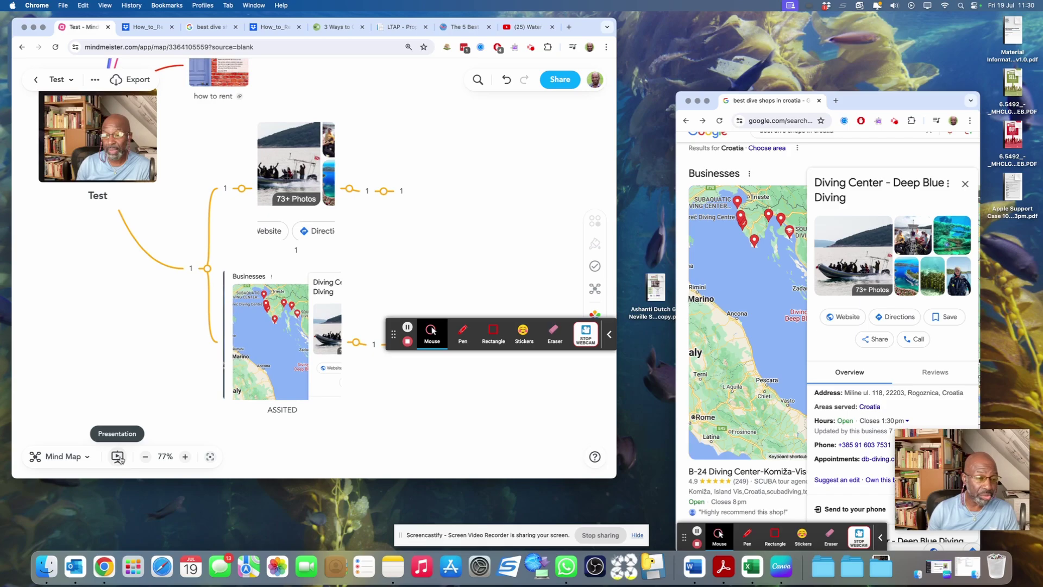
Step: View the Test map as an outline, and return to the Mind Map view with the central topic and its branches in sight
left_click(87, 457)
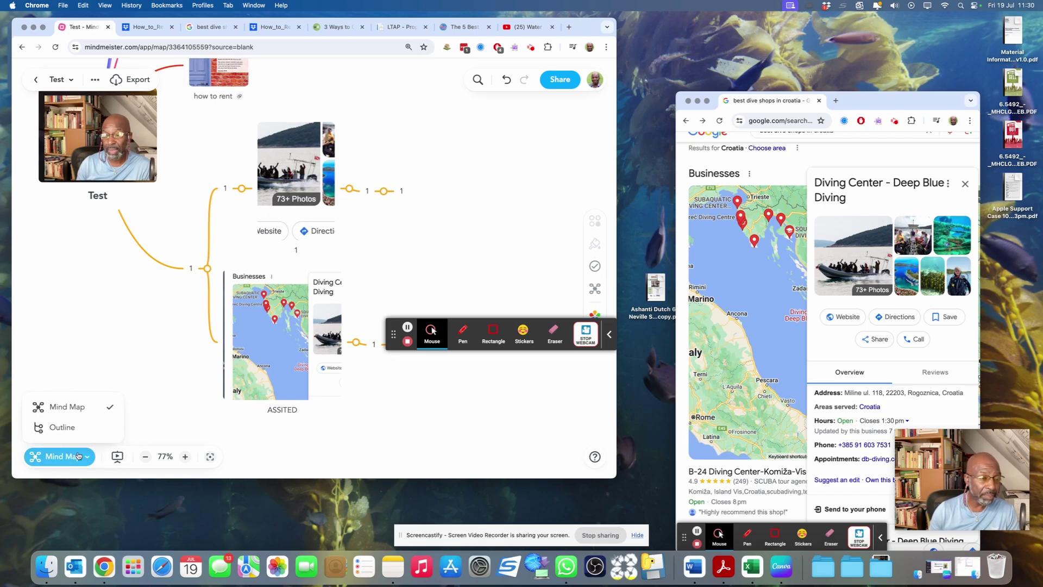
left_click(54, 428)
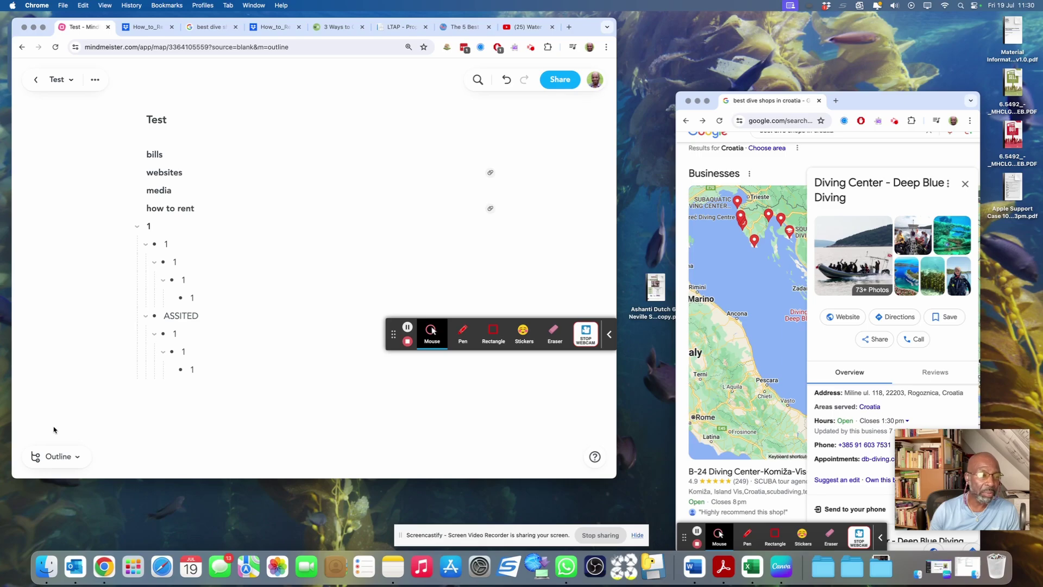
left_click(76, 457)
left_click(74, 412)
left_click_drag(346, 429, 242, 366)
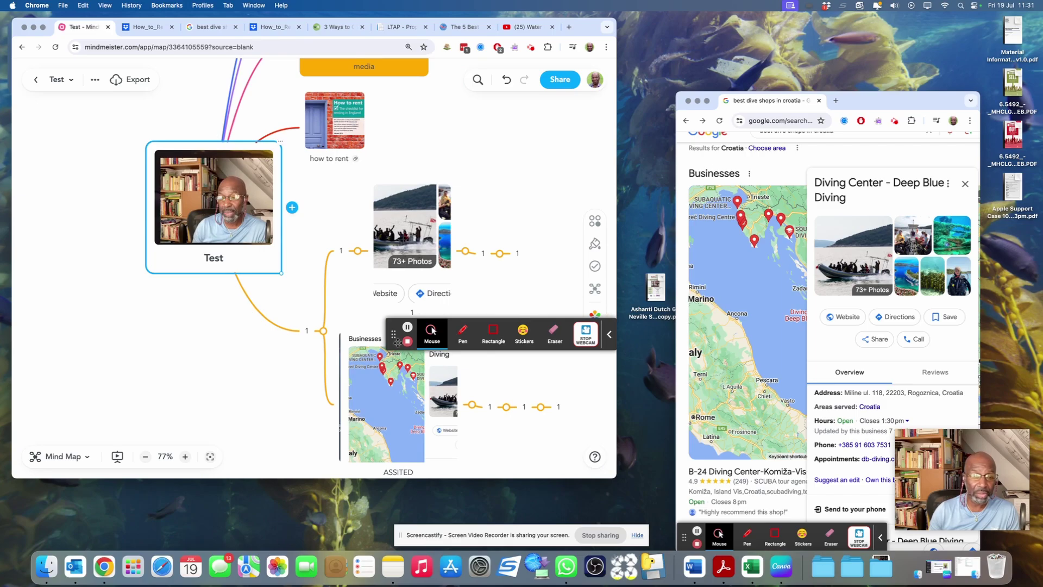
Step: Present the Test map as a slideshow, advance through all its slides to the last one, and exit the presentation
left_click(118, 457)
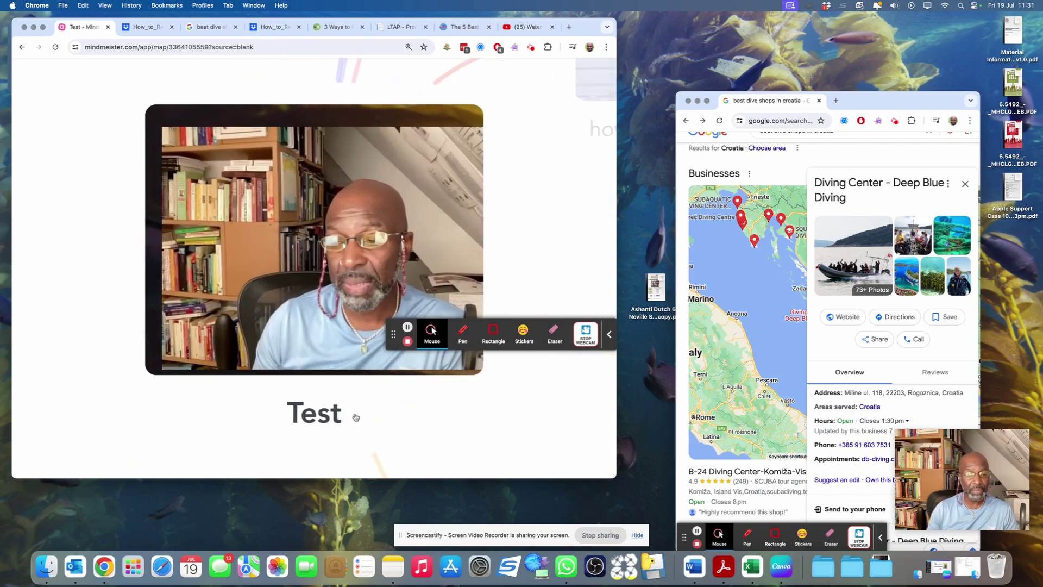
mouse_move(513, 249)
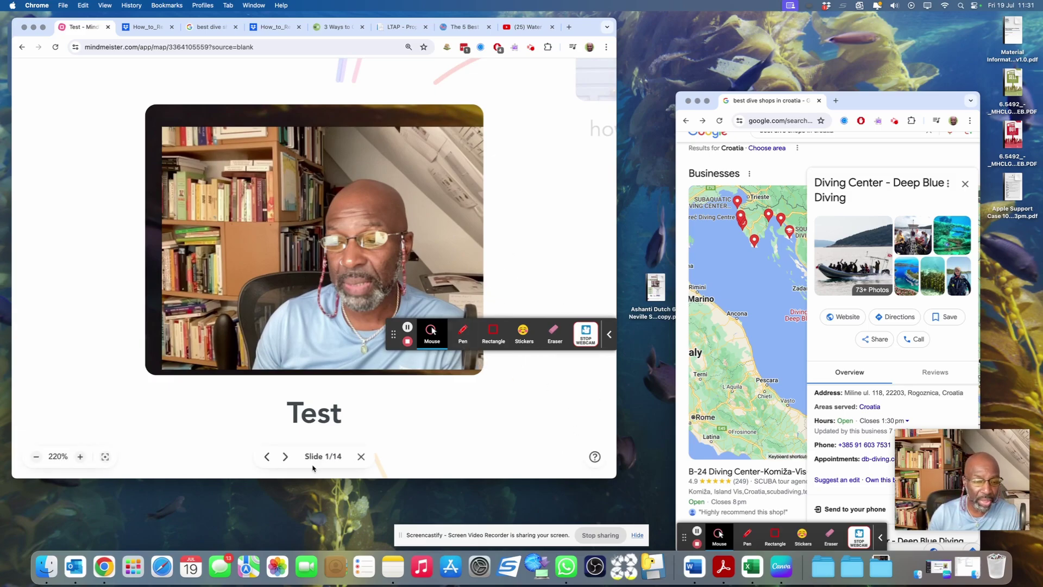
left_click(285, 457)
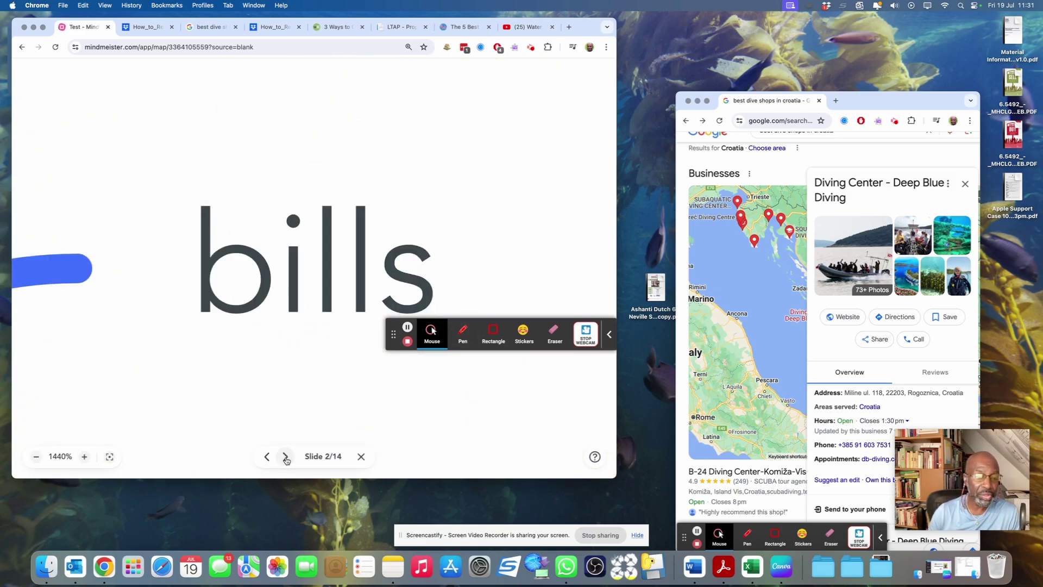
left_click(285, 456)
left_click(285, 457)
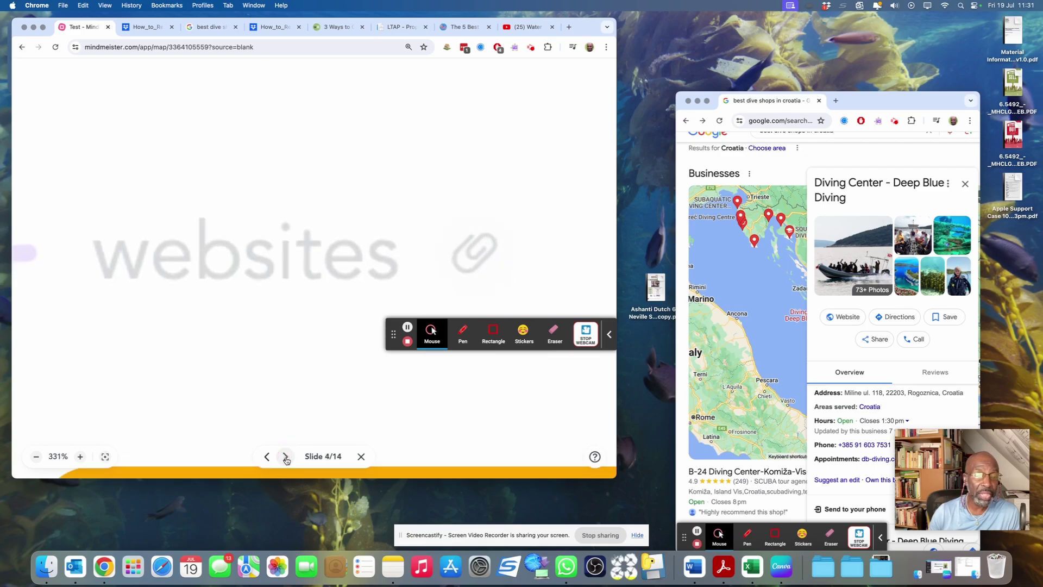
left_click(286, 457)
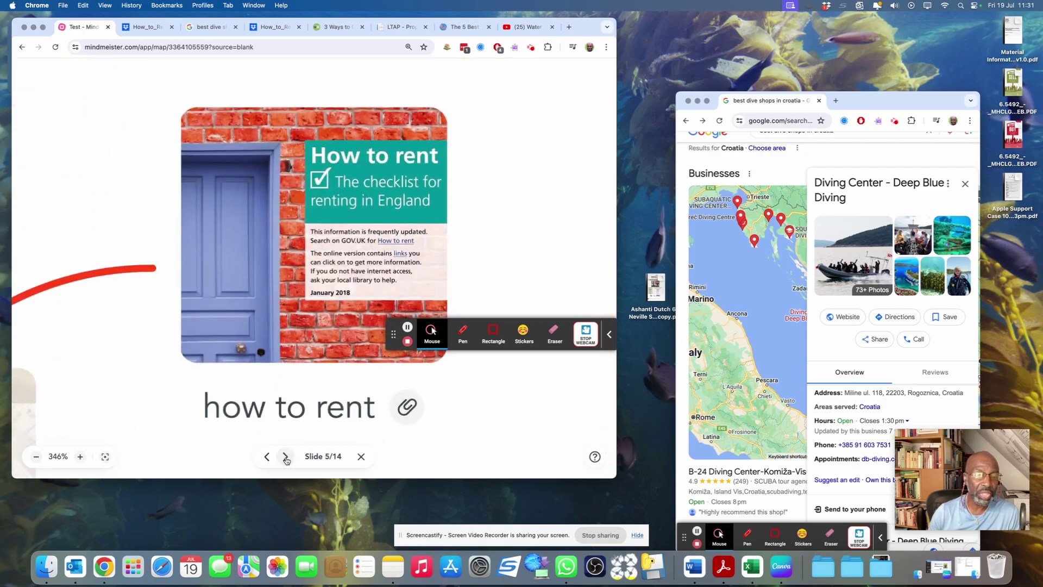
left_click(285, 457)
left_click(285, 457)
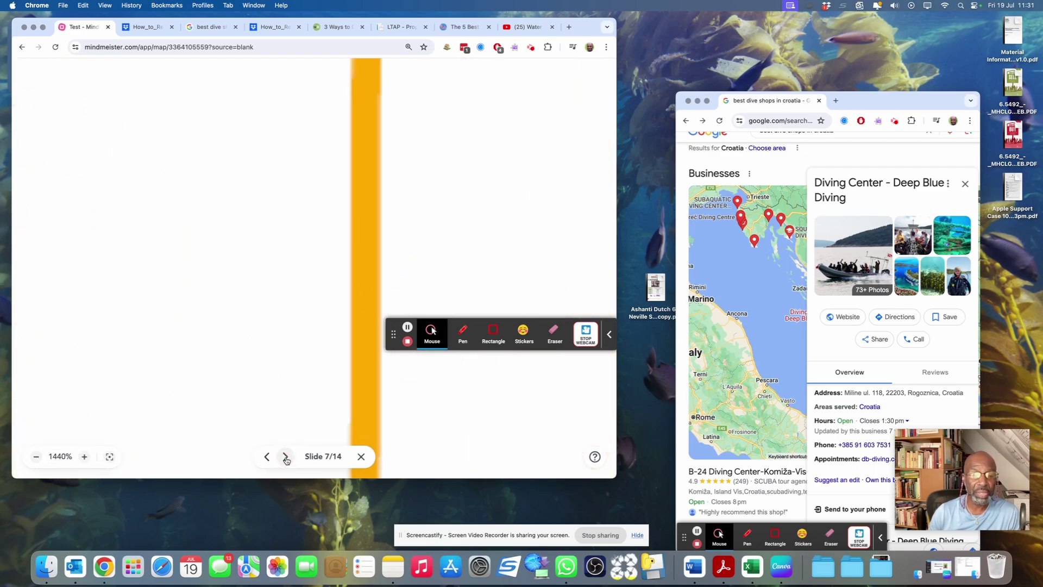
left_click(285, 456)
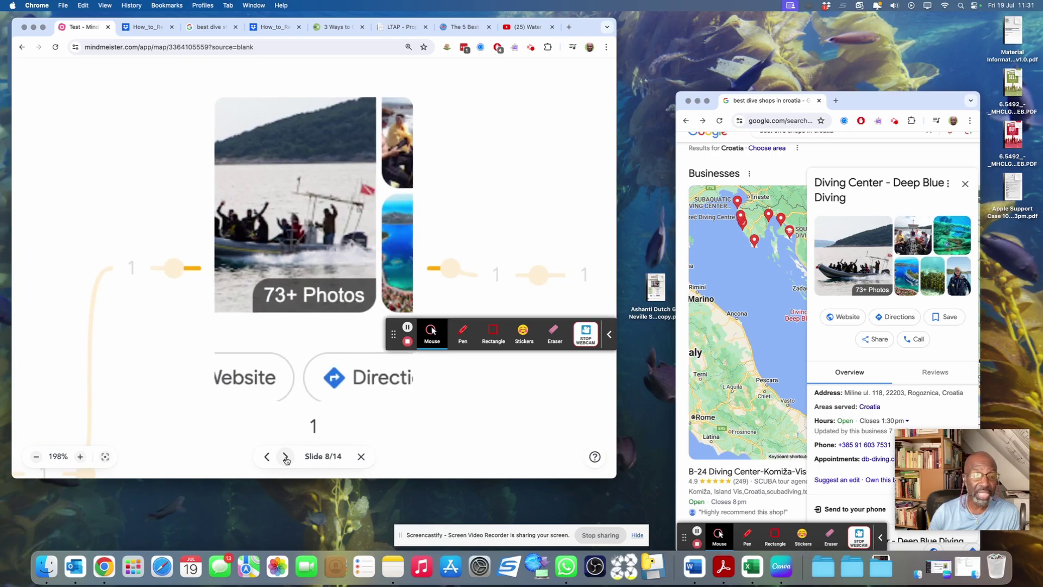
left_click(285, 457)
left_click(285, 457)
left_click(284, 456)
left_click(284, 457)
left_click(283, 457)
left_click(284, 457)
left_click(284, 457)
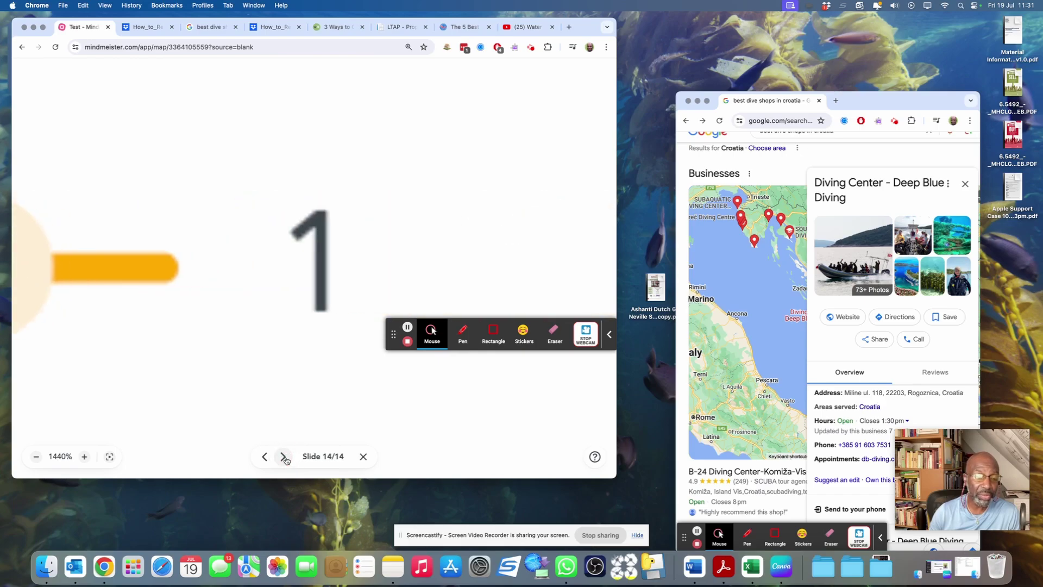
left_click(363, 456)
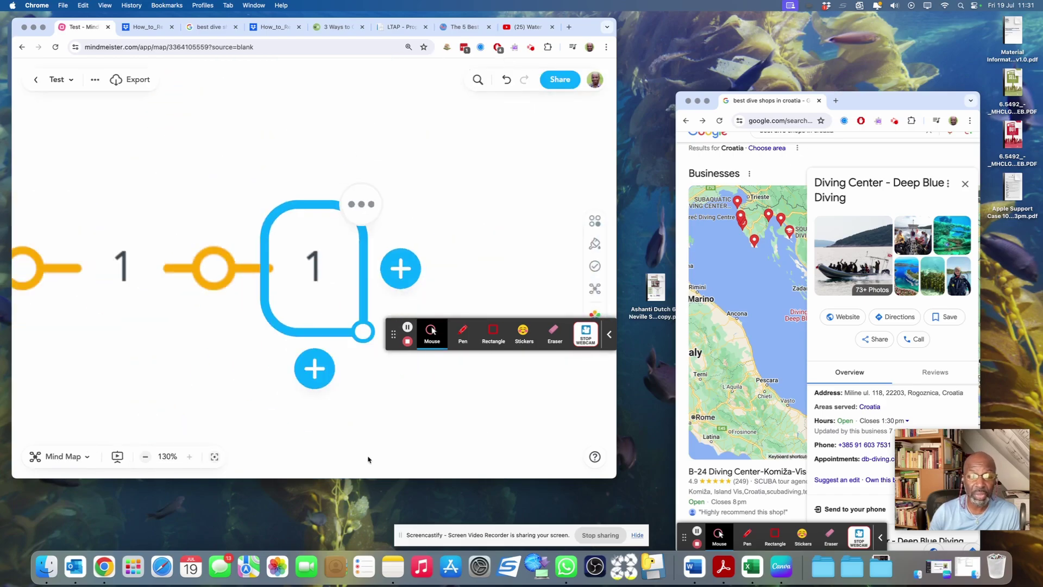
Step: Zoom the map out to 42%, center it, and move the recording toolbar off its branches
left_click(215, 458)
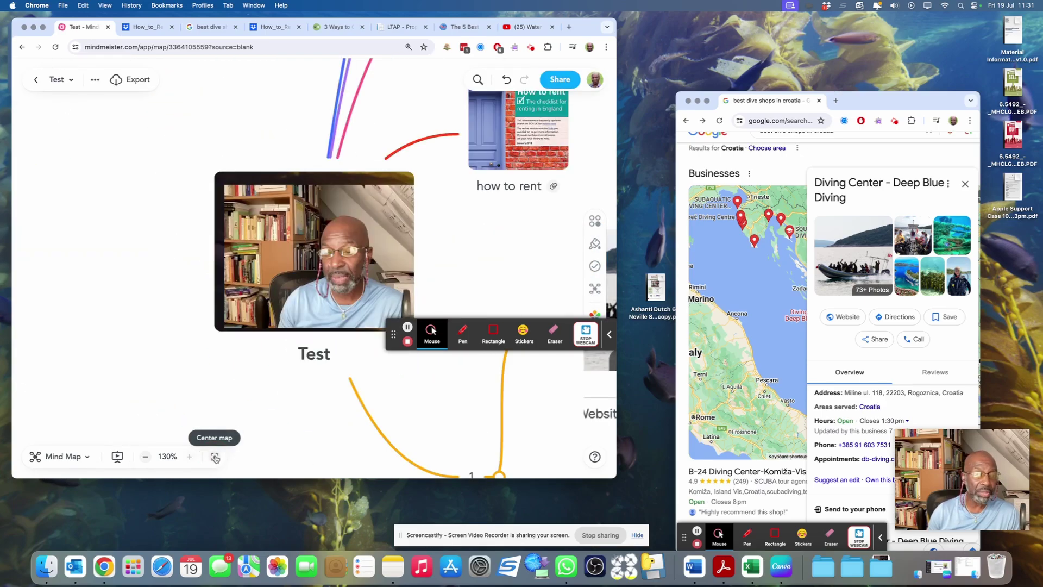
left_click(146, 456)
left_click(146, 457)
left_click(210, 456)
left_click(145, 457)
left_click(210, 456)
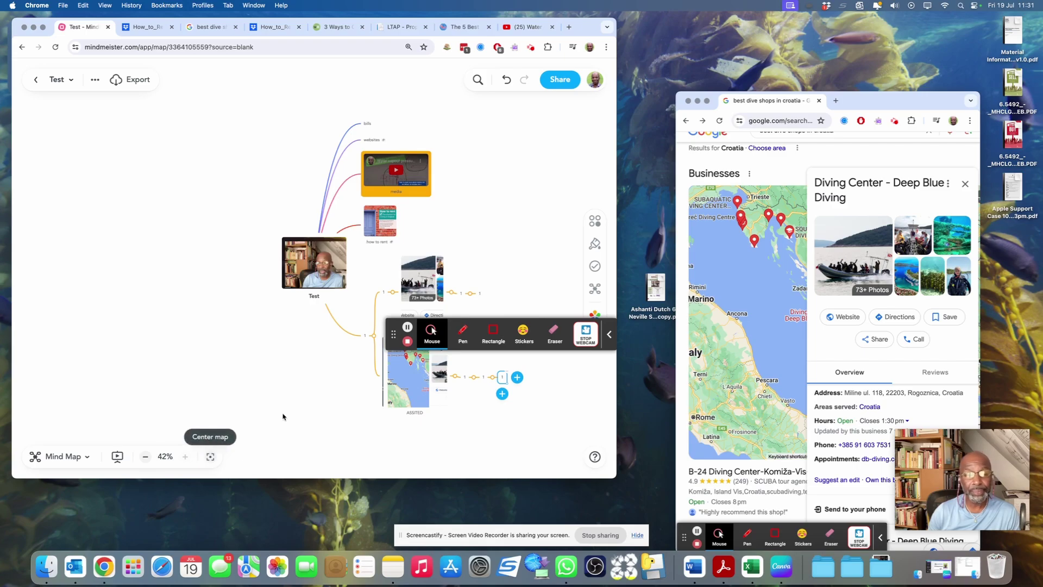
left_click_drag(567, 419, 516, 427)
mouse_move(395, 335)
left_mouse_down()
mouse_move(171, 396)
mouse_move(59, 391)
left_mouse_up()
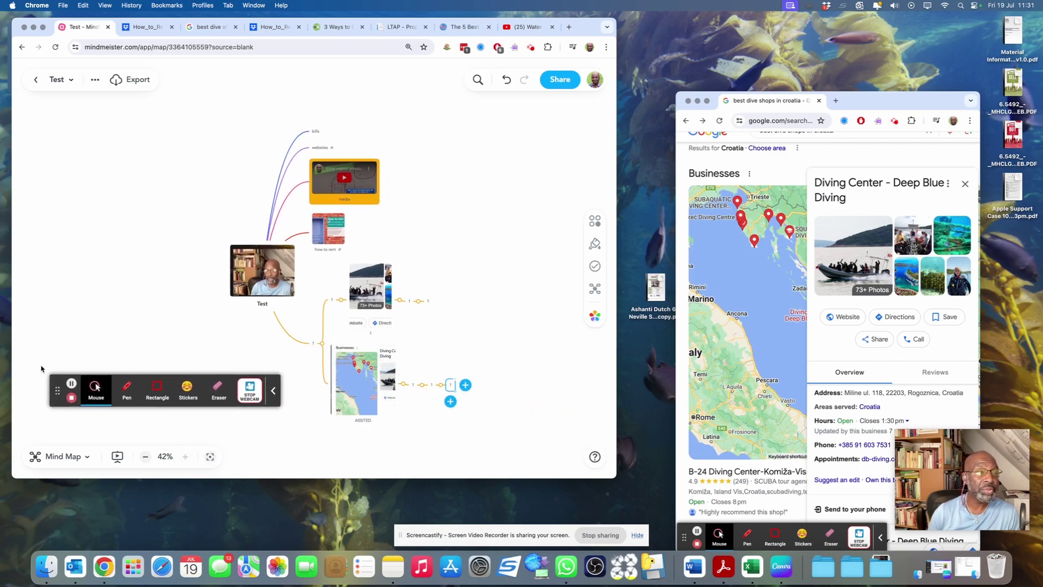
Step: Look over the map's export and management options, and open its sharing settings
left_click(133, 85)
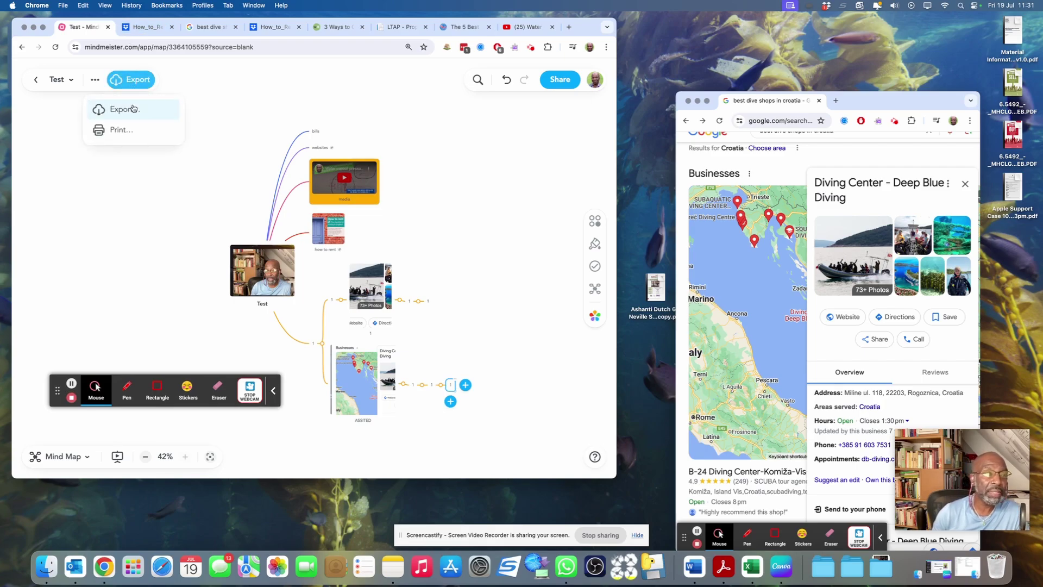
left_click(96, 80)
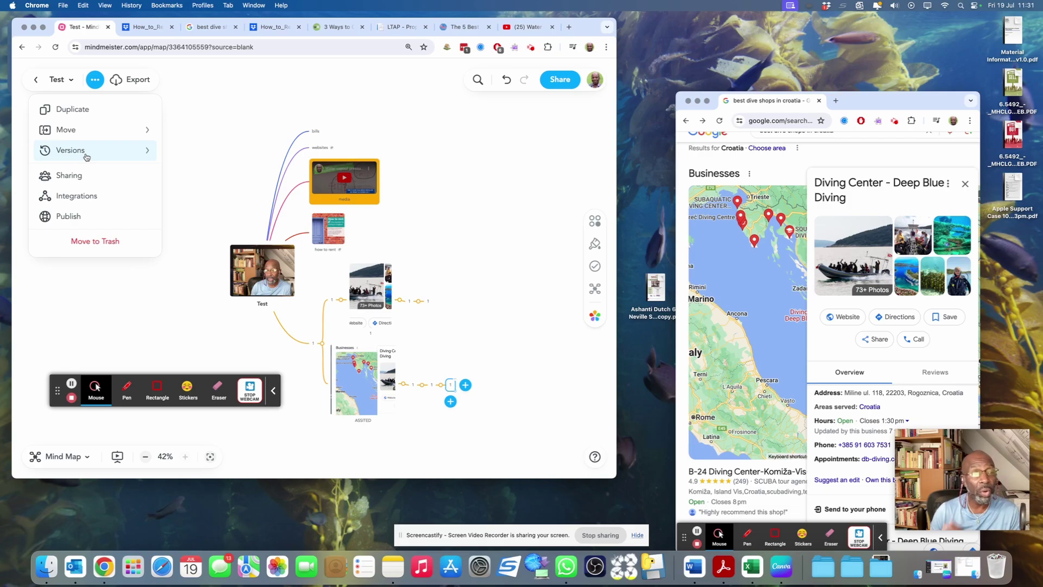
left_click(76, 181)
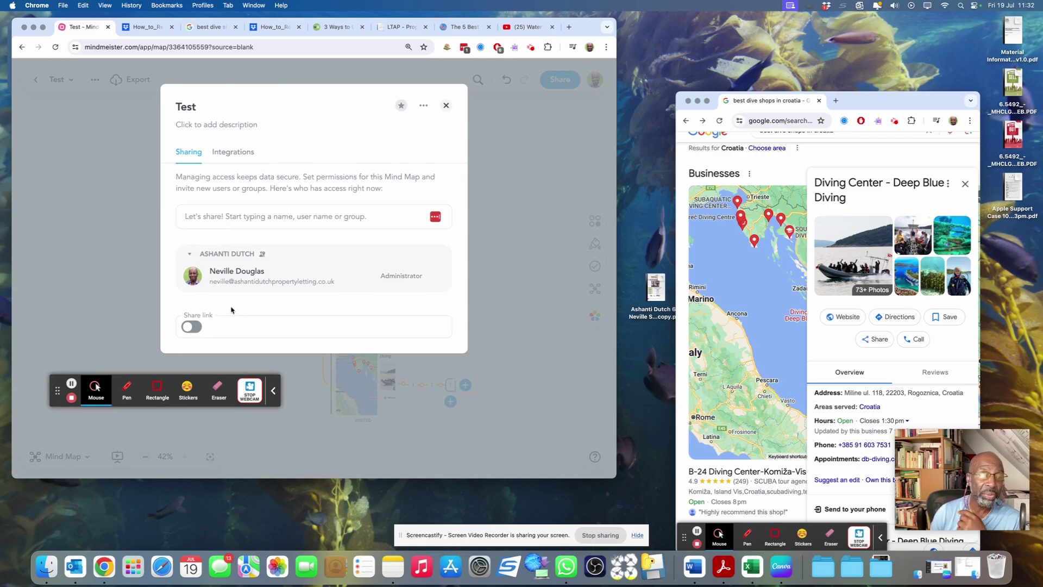
Step: Review the integrations offered for the map, check the extra options in the sharing settings, and close the dialog
left_click(235, 154)
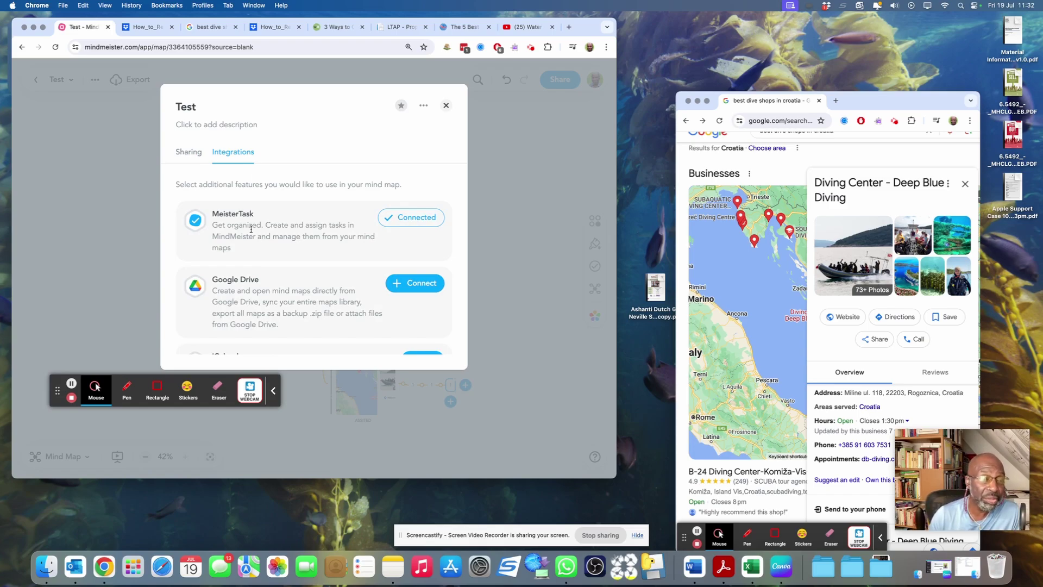
scroll(251, 229, "down", 2)
scroll(251, 230, "down", 3)
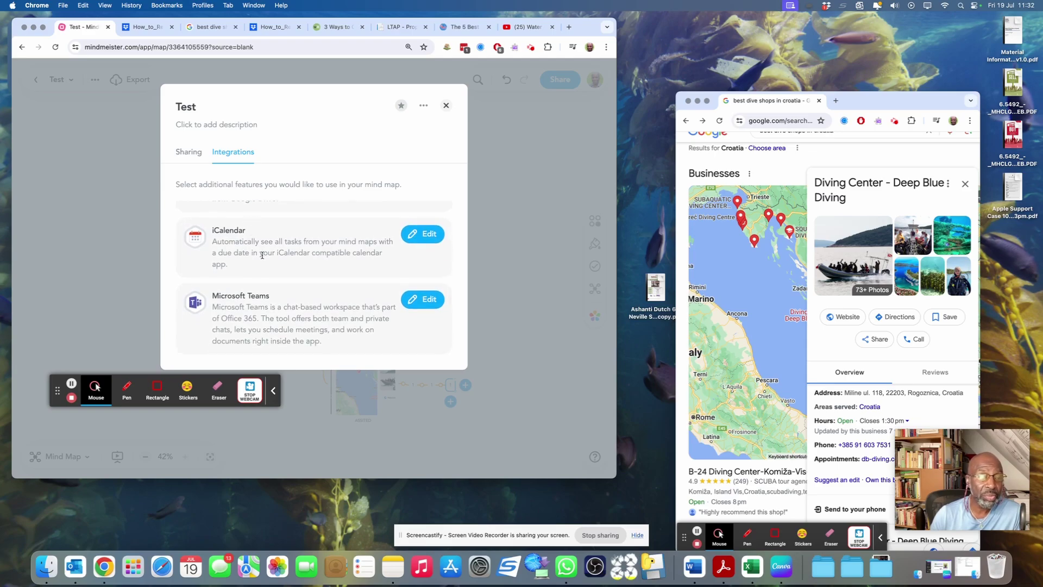
left_click(186, 155)
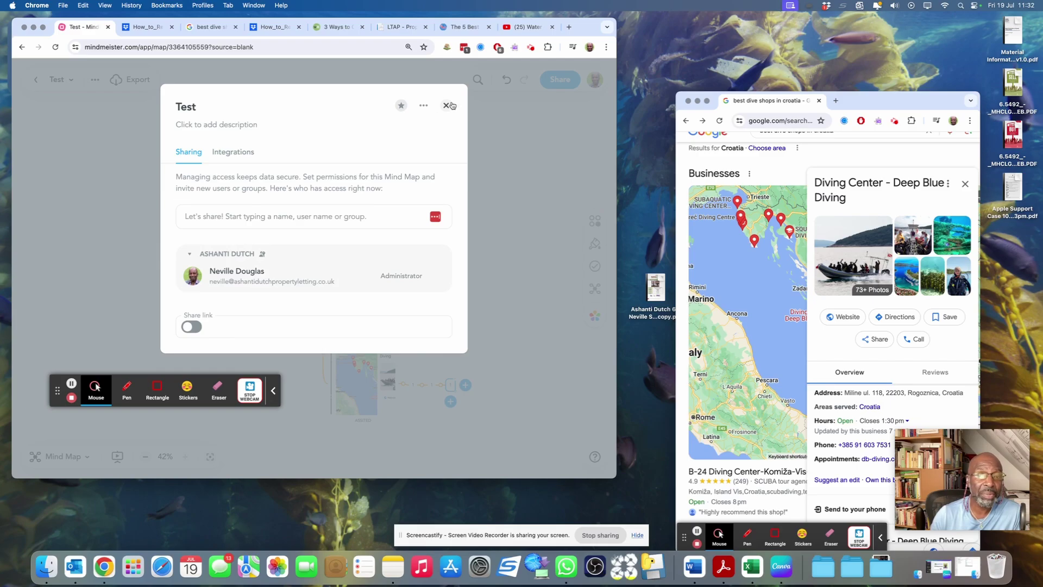
left_click(423, 106)
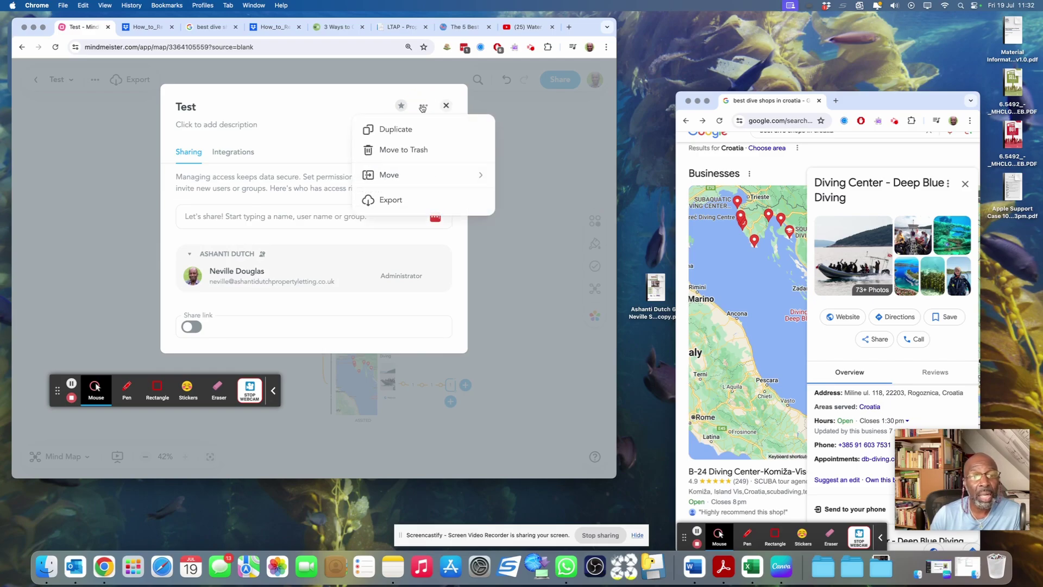
left_click(446, 106)
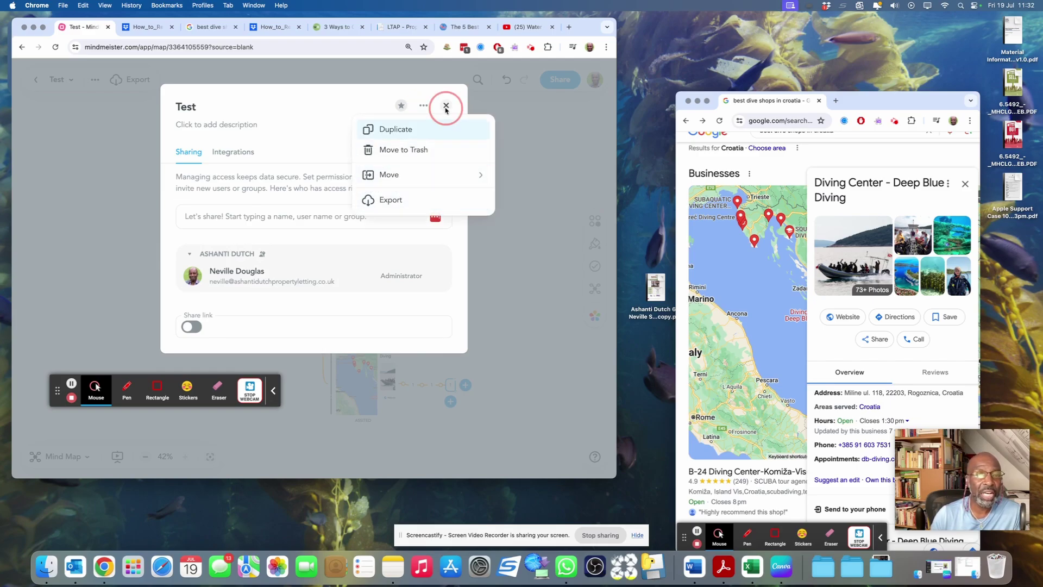
left_click(447, 106)
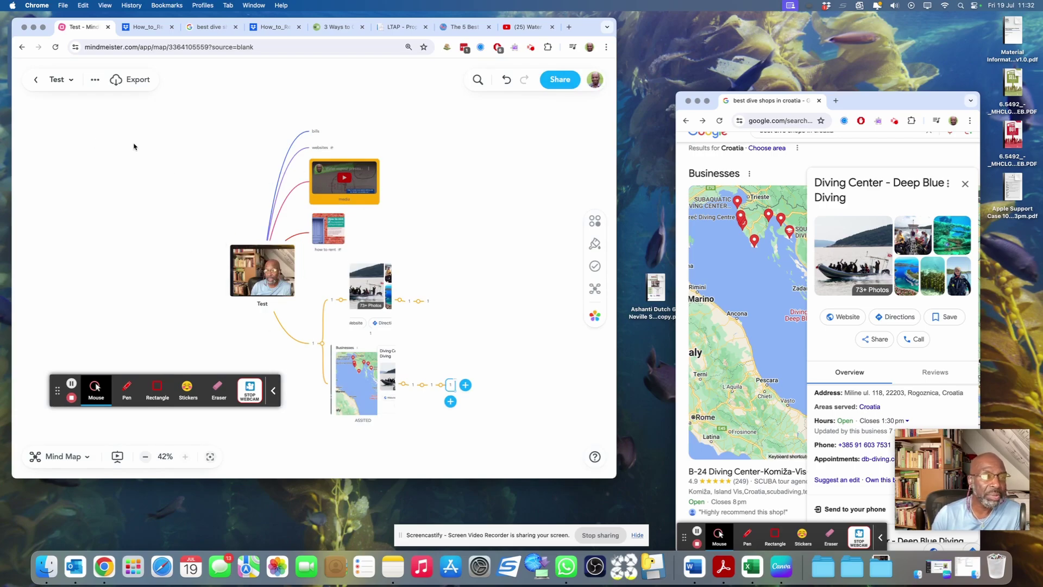
Step: Leave the Test map for the overview of all maps and search the maps for "ASSISTED"
left_click(143, 84)
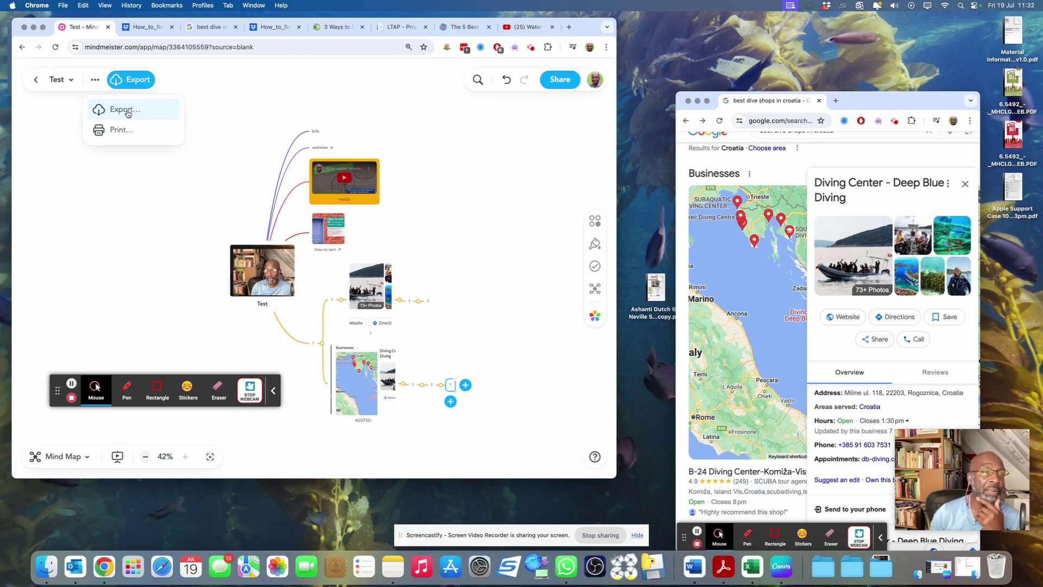
left_click(33, 80)
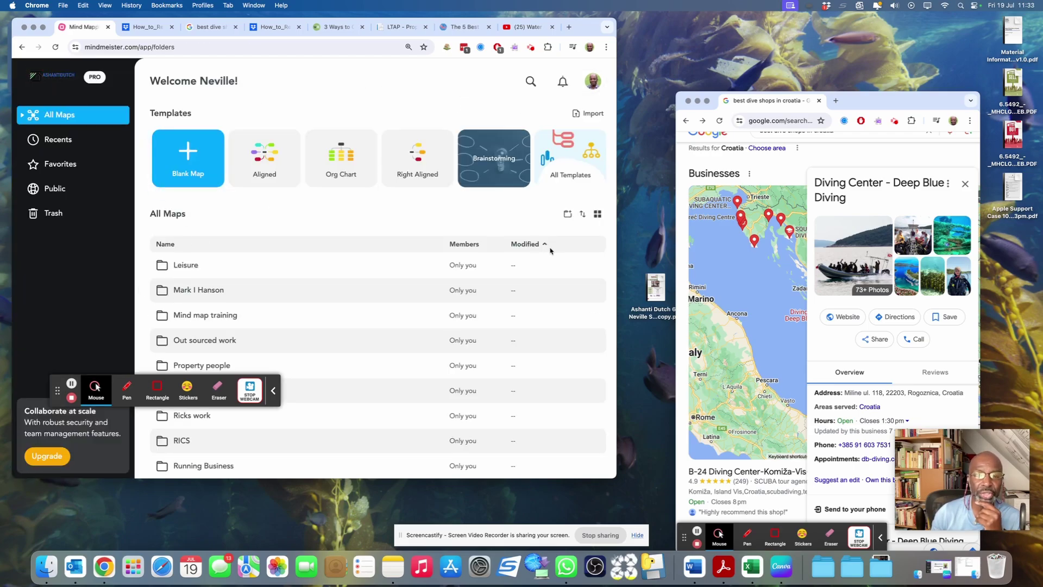
left_click(530, 82)
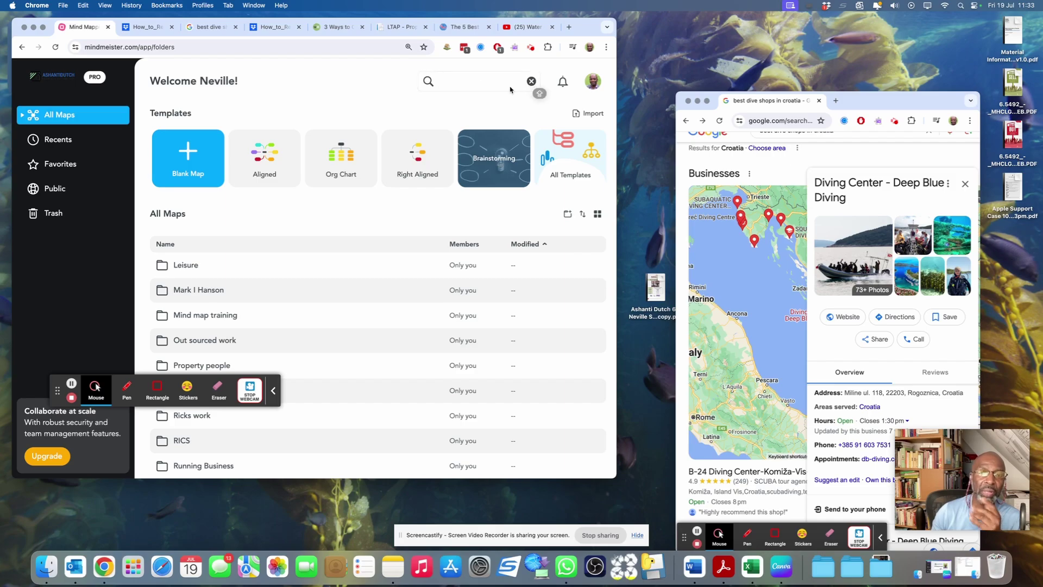
type("ASSISTED")
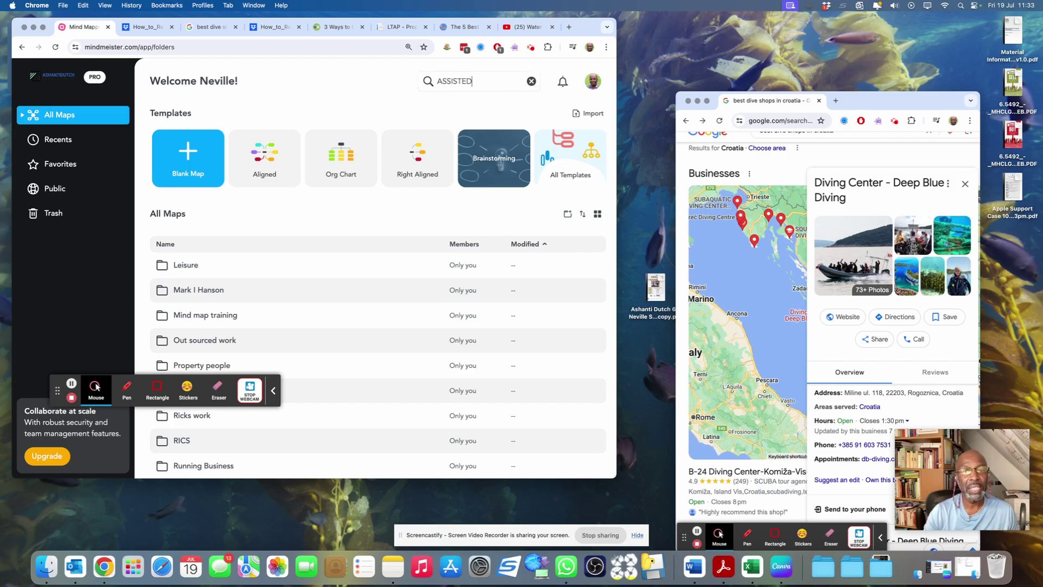
key("Return")
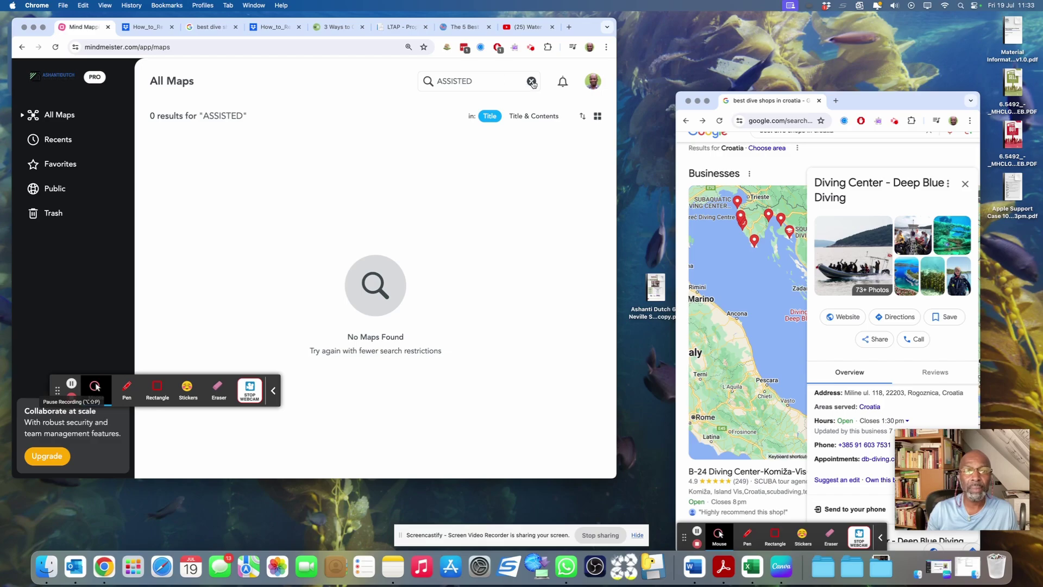
Step: Replace the map search with "crack", open the map "Has your house got a crack" and look over its chapter topics
left_click(531, 81)
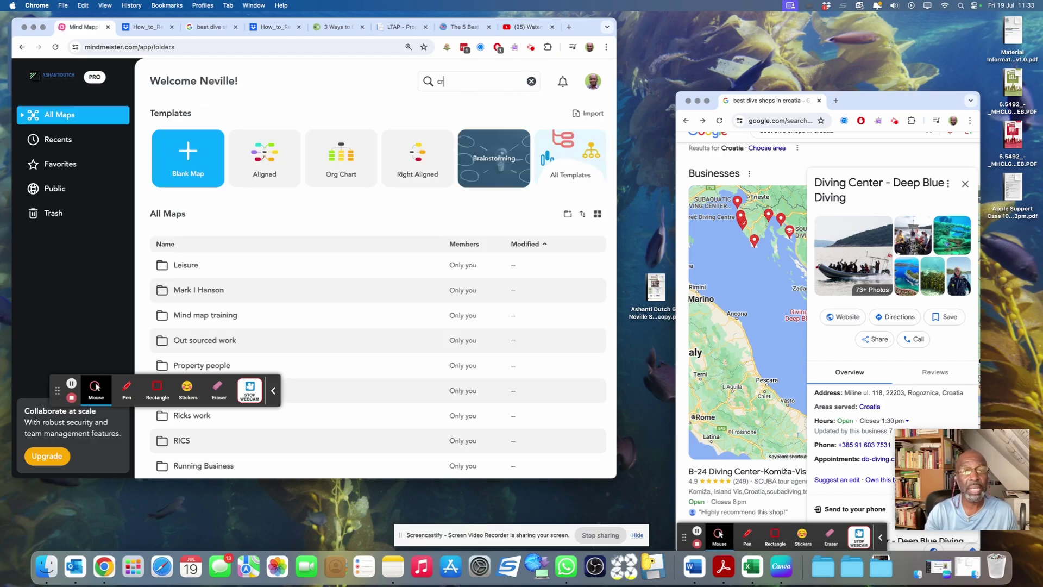
type("crack")
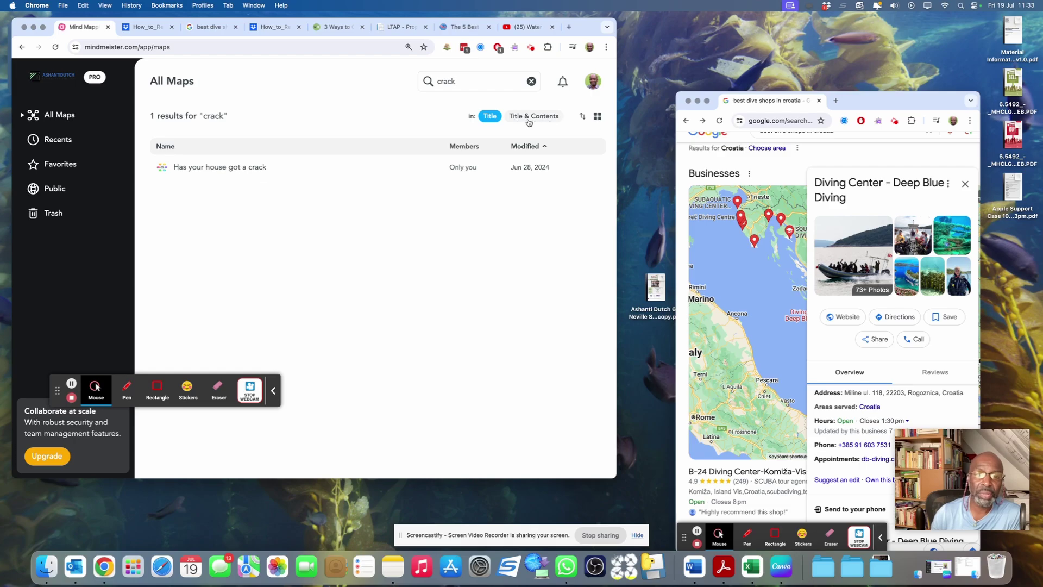
left_click(200, 169)
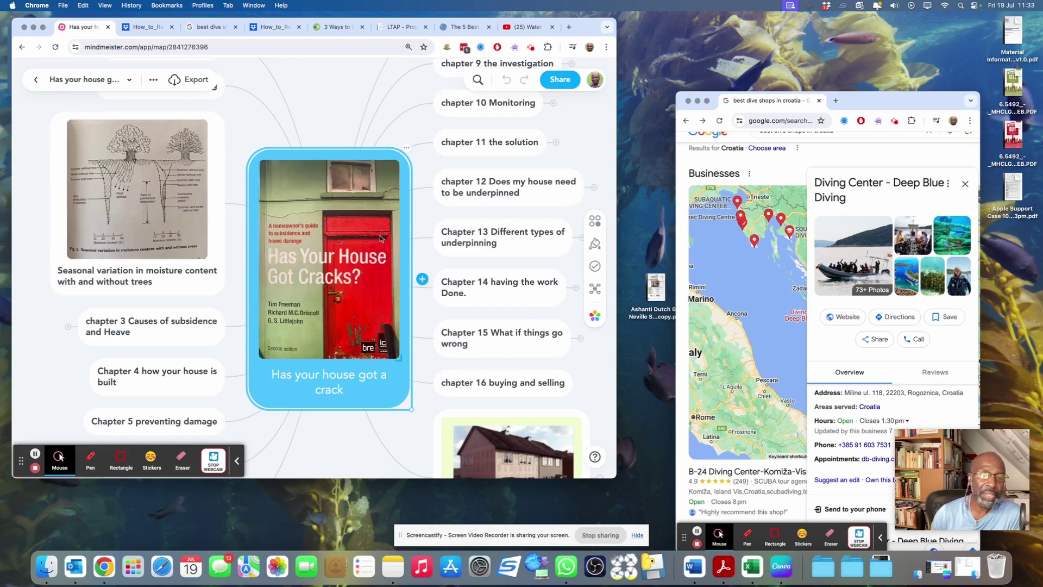
left_click_drag(322, 81, 249, 82)
left_click_drag(557, 384, 519, 253)
left_click_drag(520, 210, 527, 198)
left_click_drag(200, 343, 354, 454)
left_click_drag(385, 372, 382, 417)
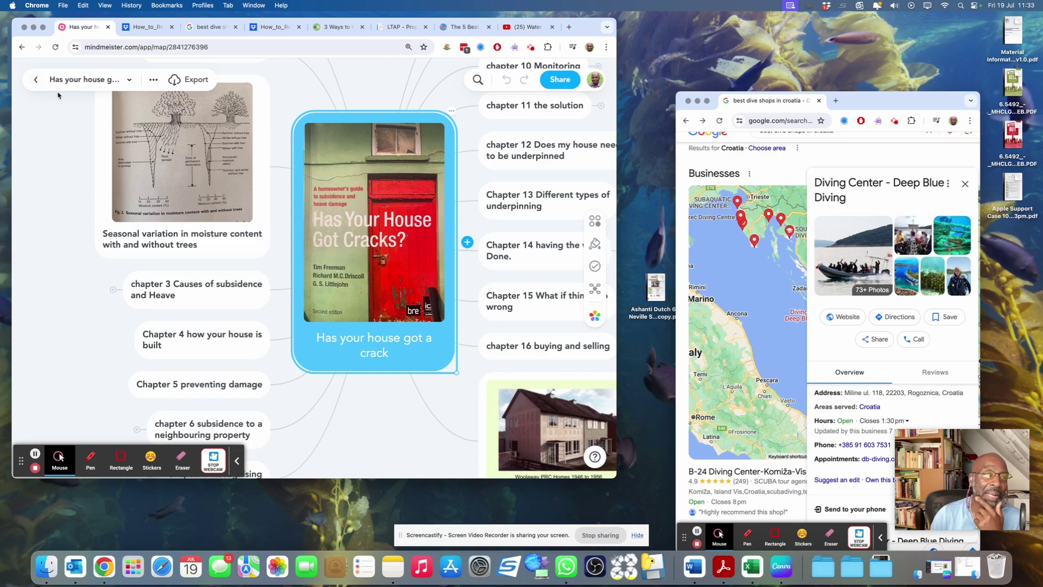
Step: Return to the map overview and list the recent maps
left_click(36, 81)
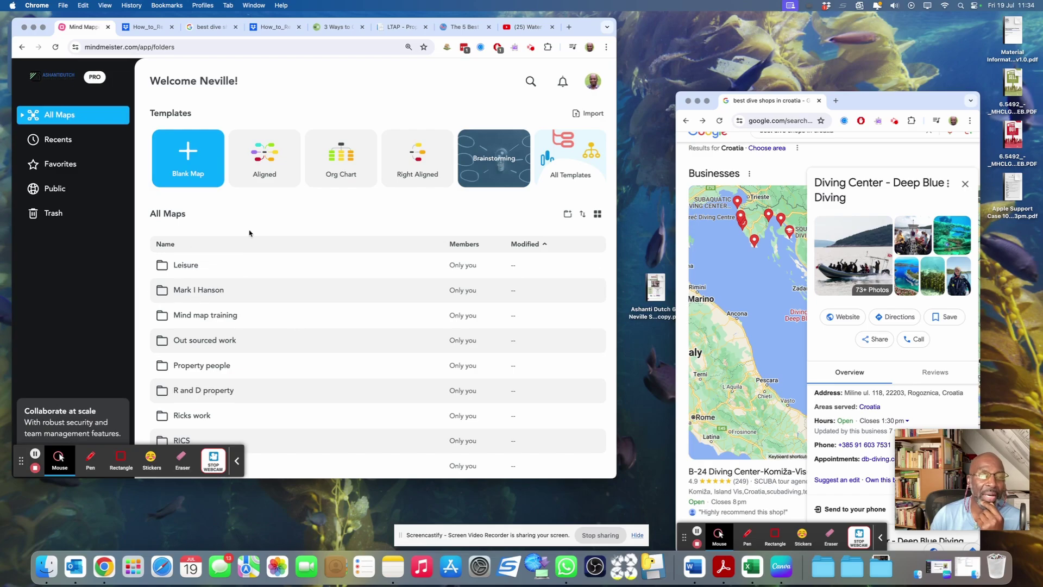
left_click(59, 142)
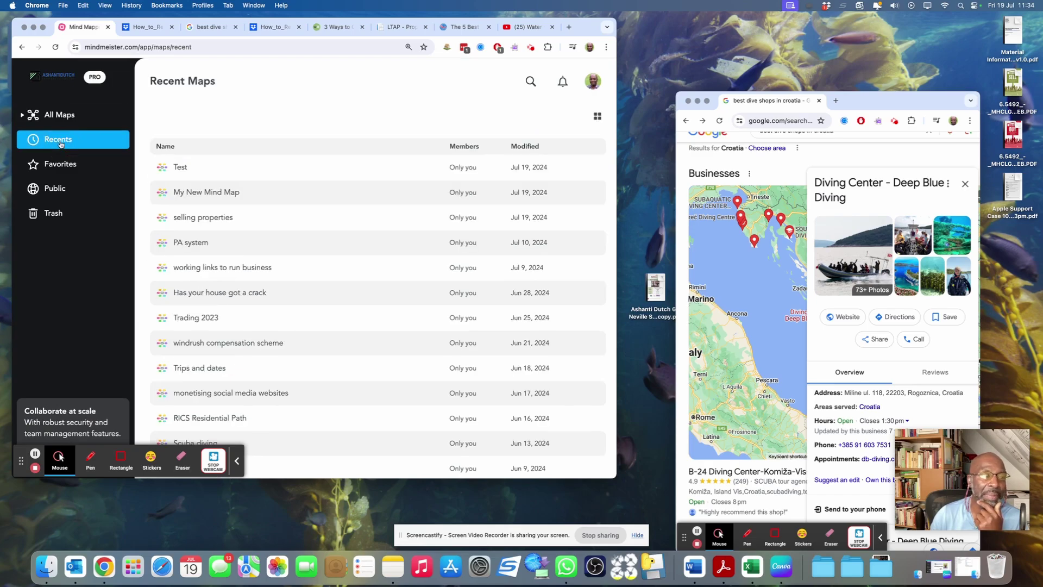
Step: Open the Test map from the recent maps, check its Microsoft Word export options, and look at the available mind map export formats
left_click(194, 169)
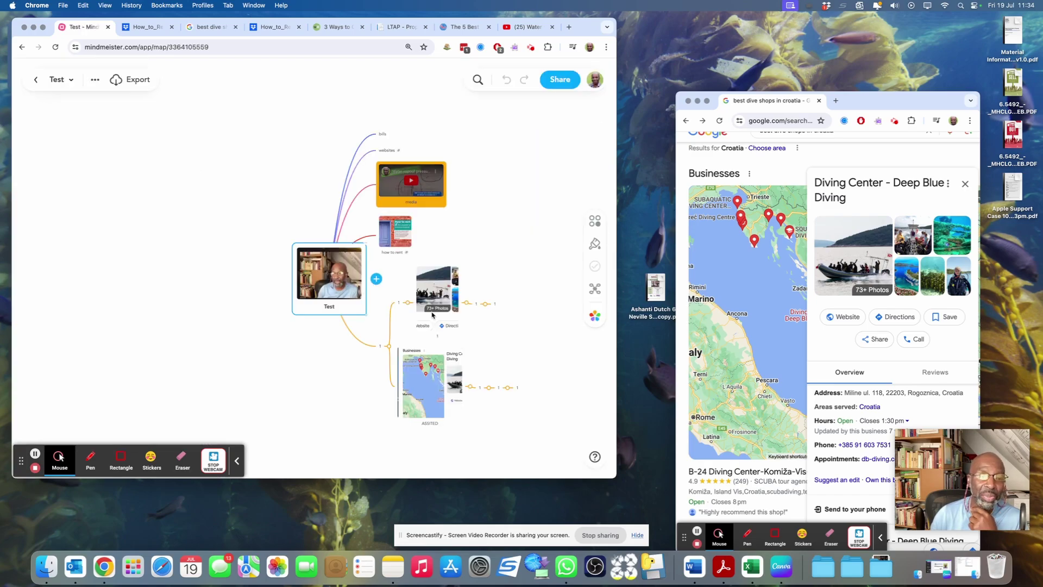
left_click(137, 82)
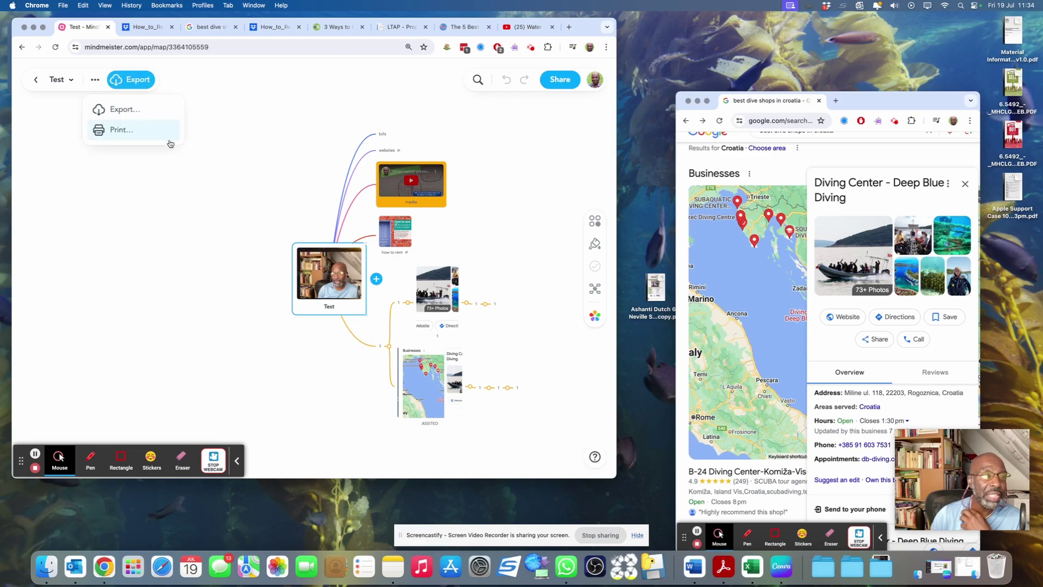
left_click(124, 111)
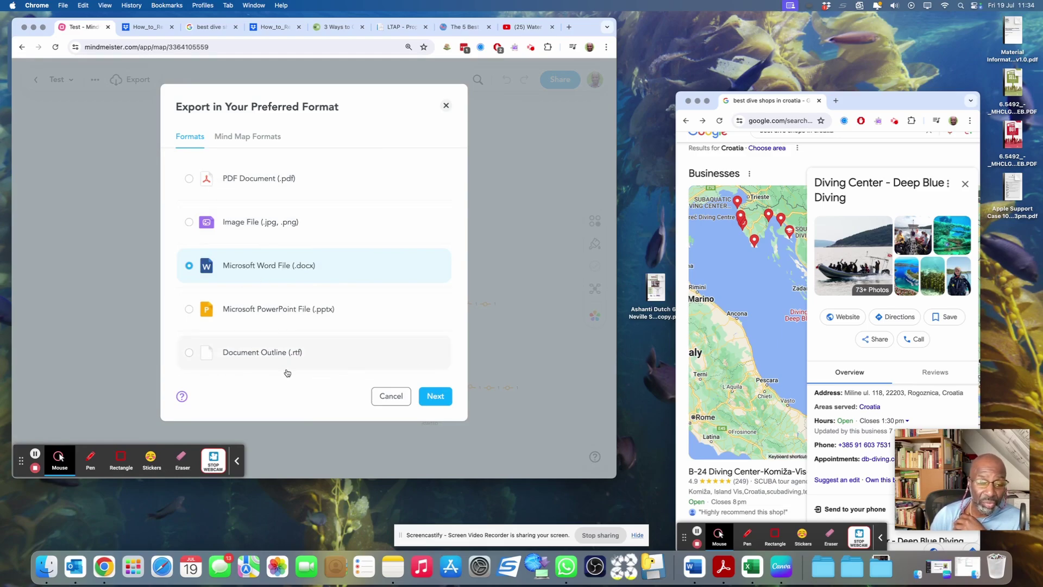
left_click(442, 401)
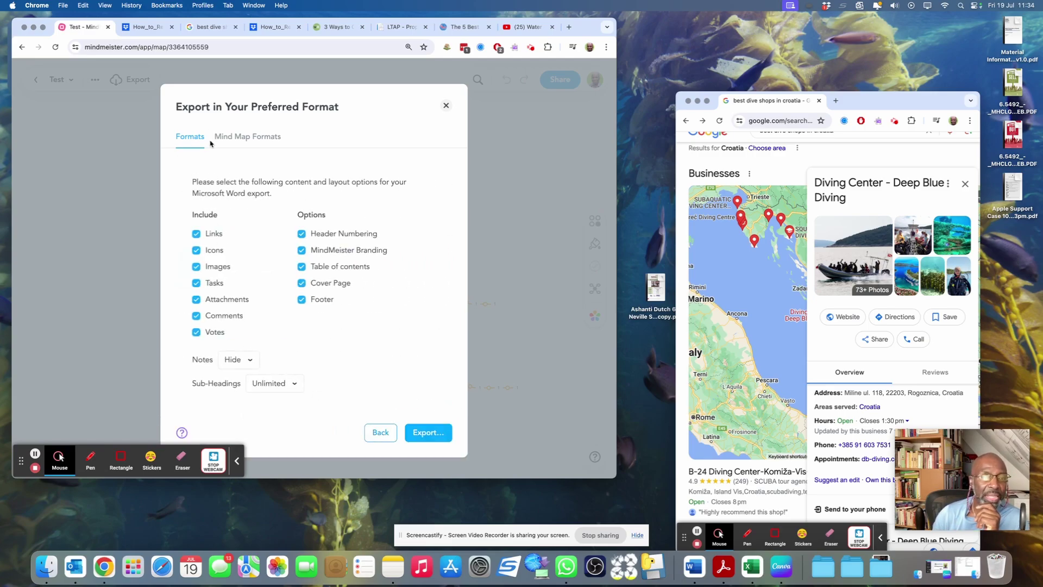
left_click(239, 138)
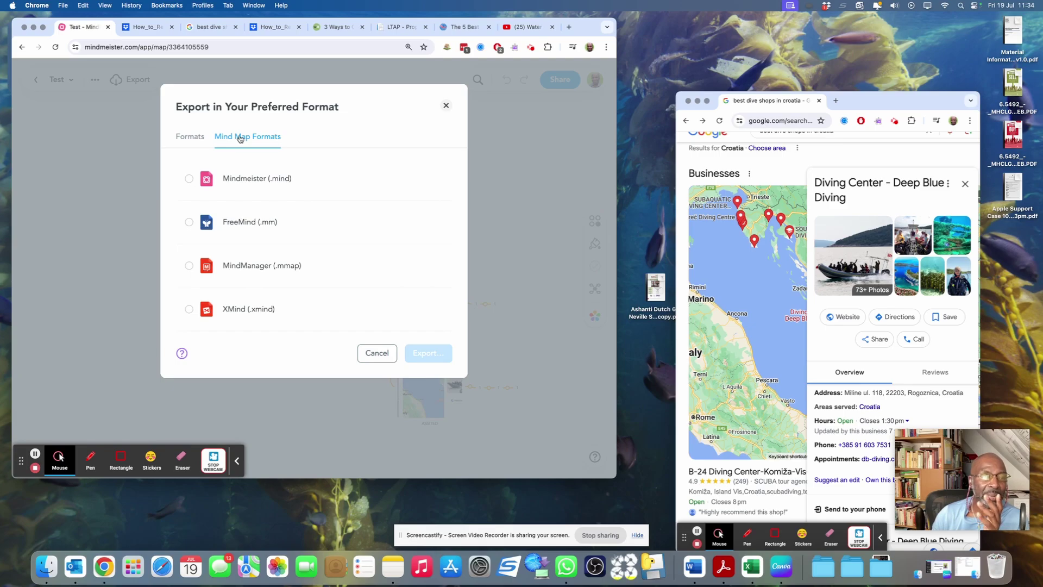
Step: Export the map as a Microsoft Word file with the offered content and layout options, saving it as Test on the Desktop
left_click(186, 141)
left_click(442, 398)
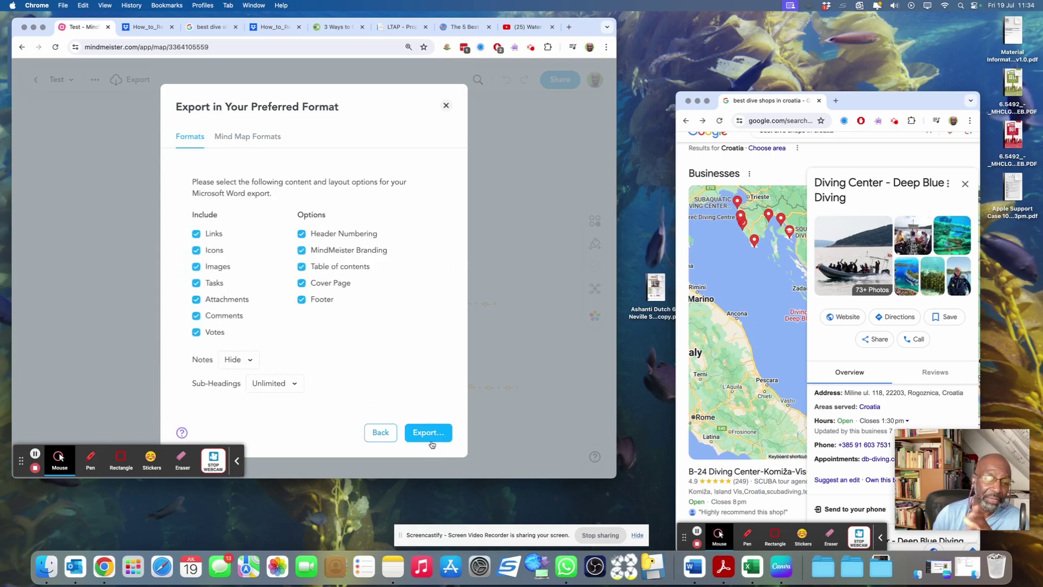
left_click(432, 437)
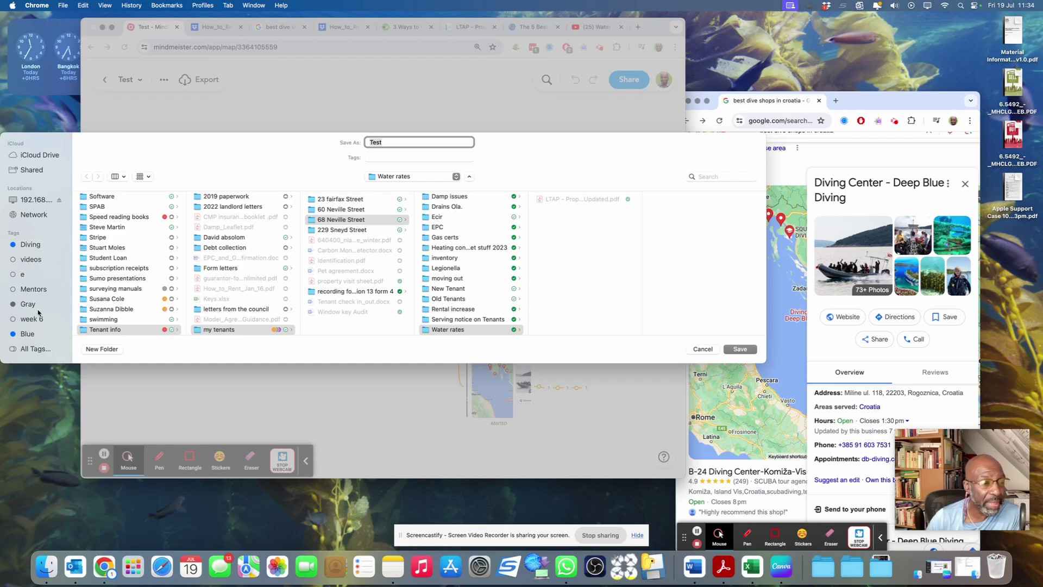
scroll(30, 296, "down", 5)
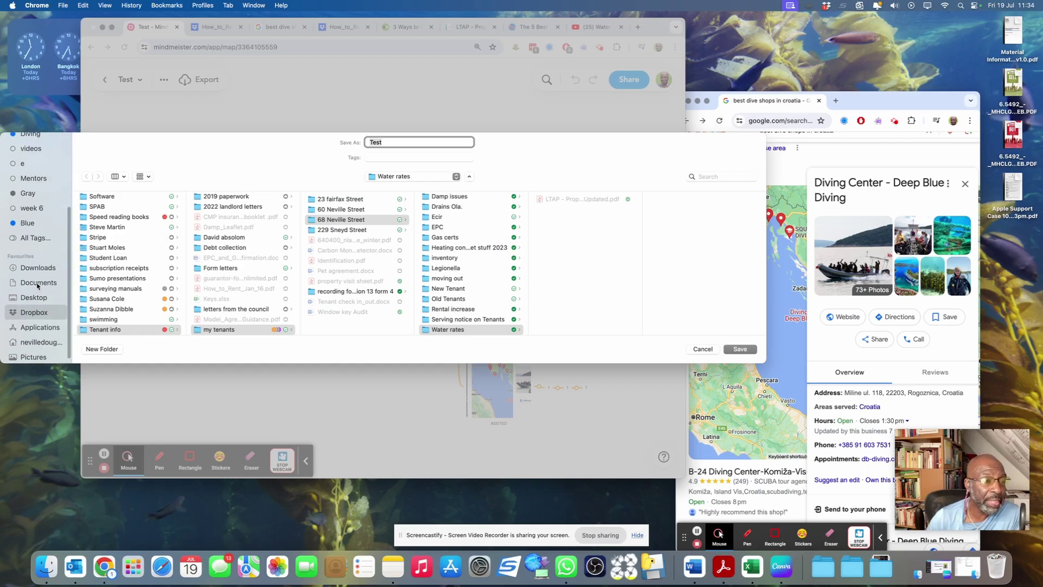
left_click(38, 283)
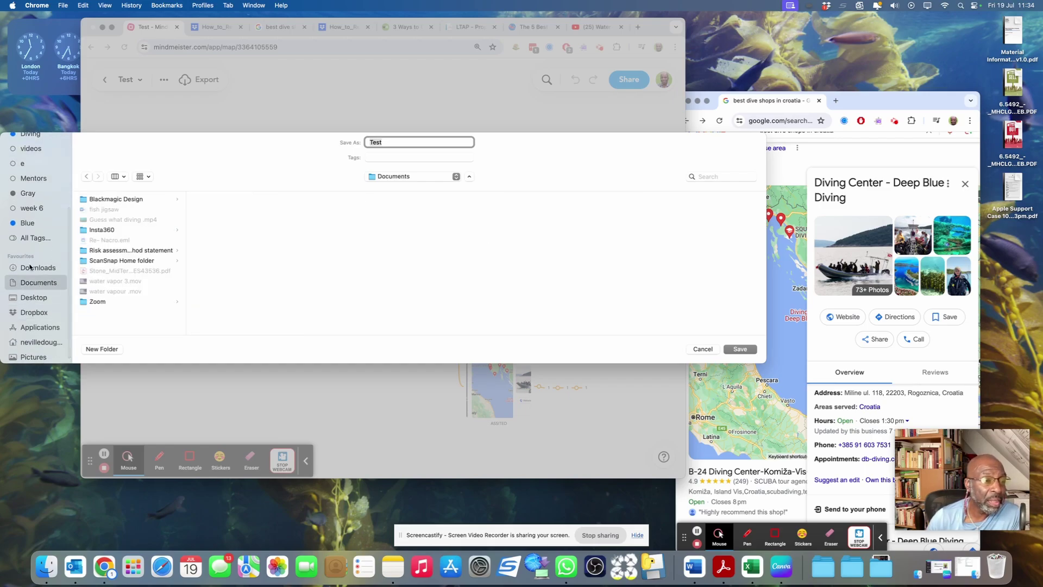
left_click(36, 298)
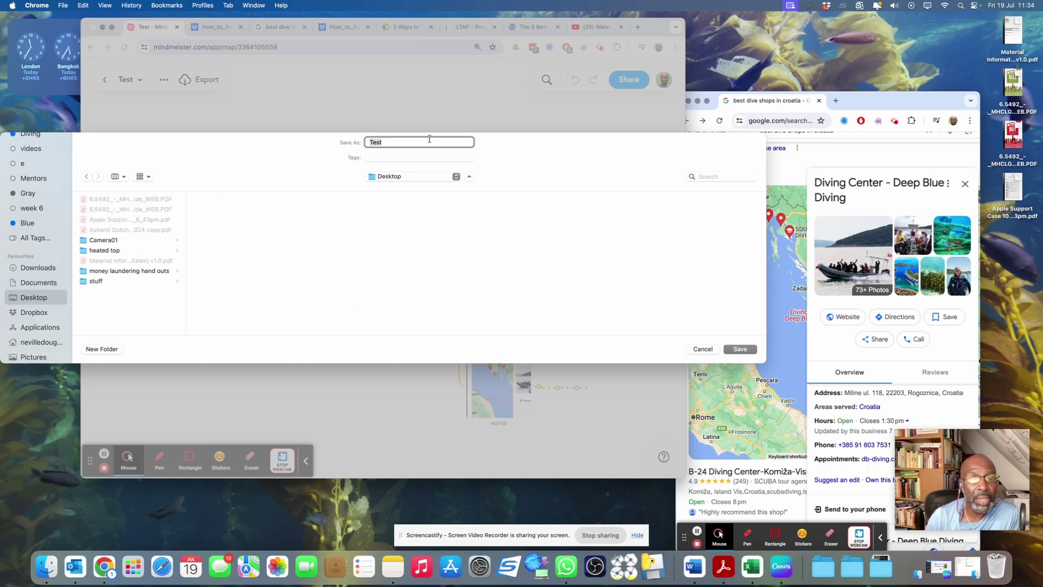
left_click(739, 349)
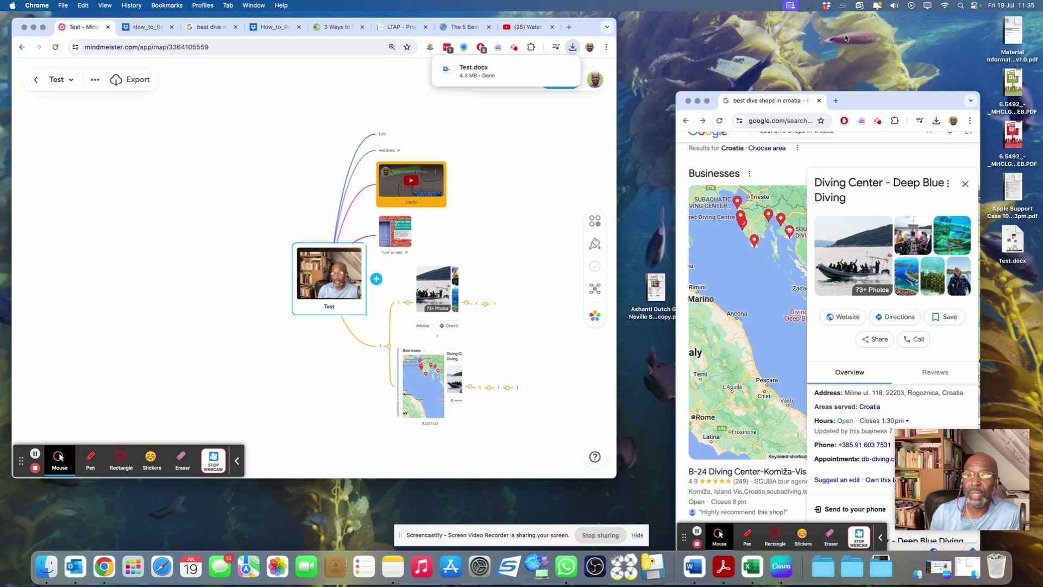
Step: Merge the dive shop search window into the main browser window and return to the Test map
left_click_drag(765, 101, 478, 26)
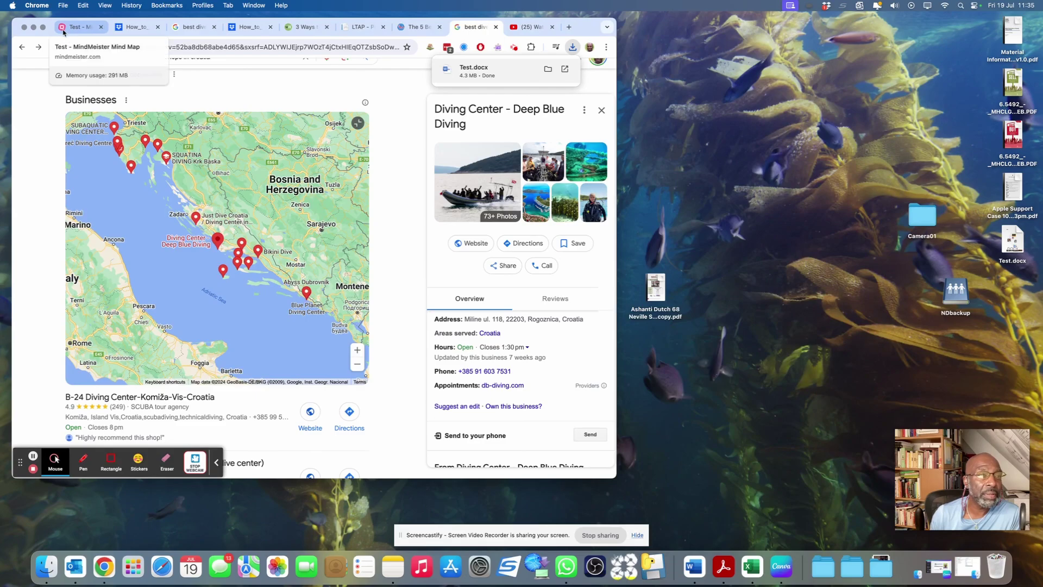
left_click(81, 30)
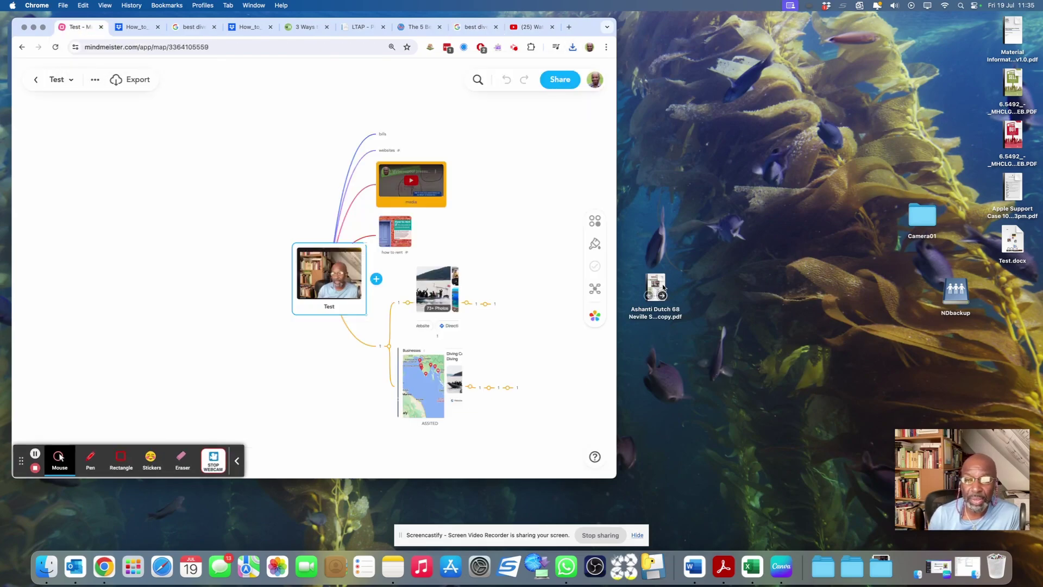
Step: Open the exported Test.docx in Word, updating its fields and only the page numbers of the table of contents
double_click(1011, 239)
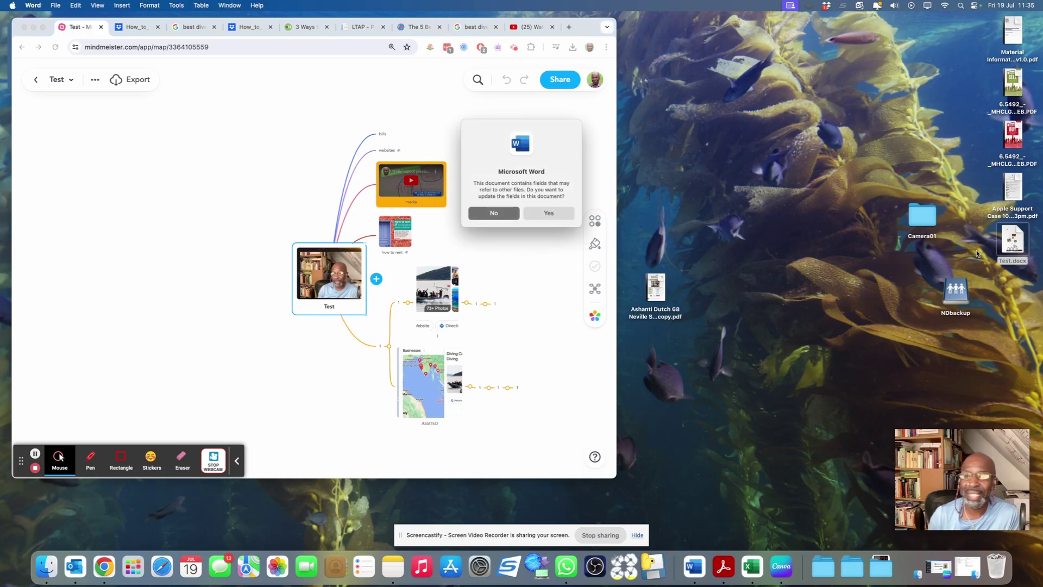
left_click(558, 216)
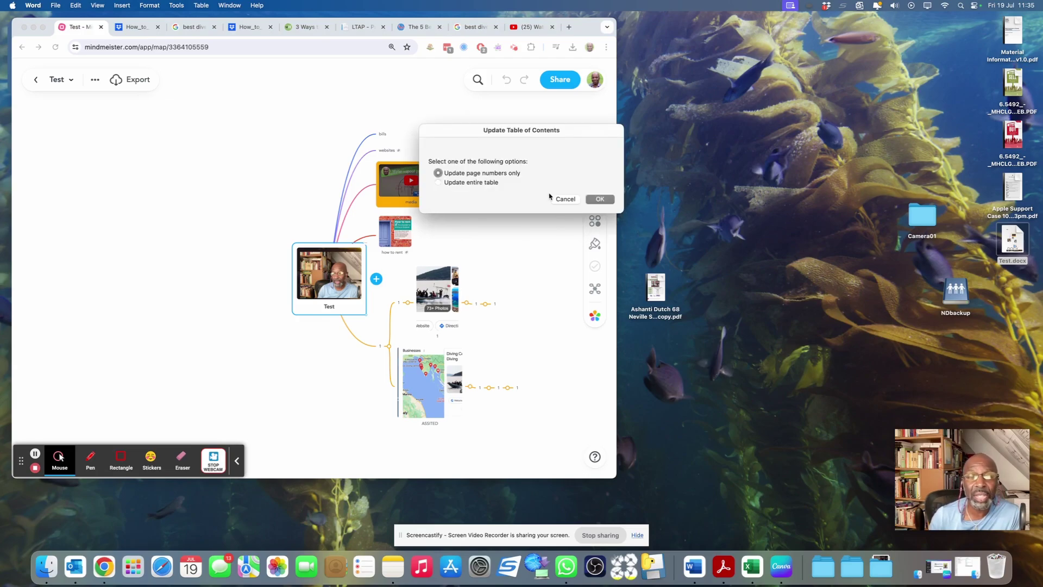
left_click(600, 199)
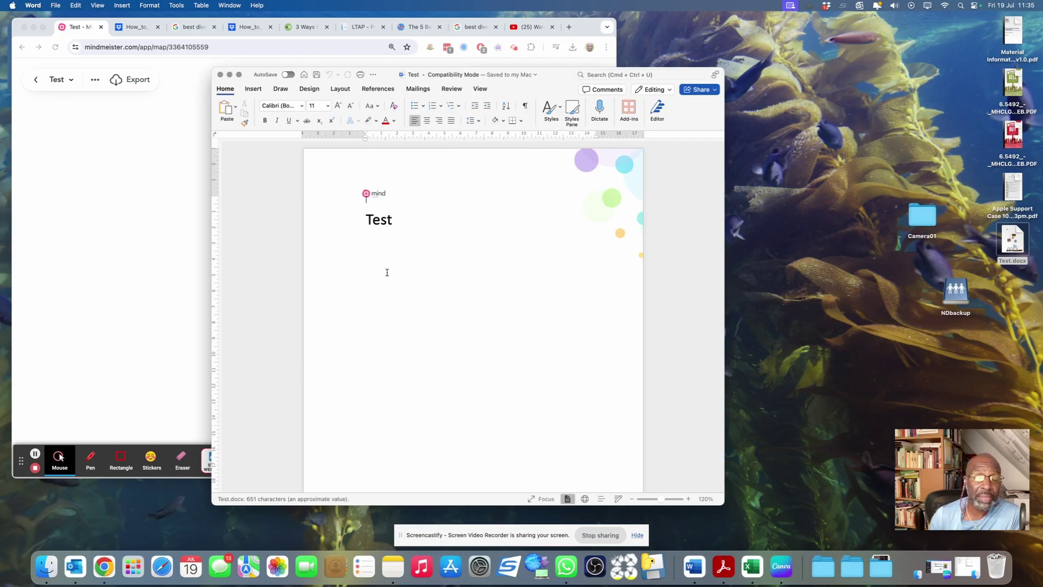
Step: Look through the exported document's cover, map image and contents list, and follow the contents entry for bills
scroll(386, 272, "down", 1)
scroll(386, 272, "down", 10)
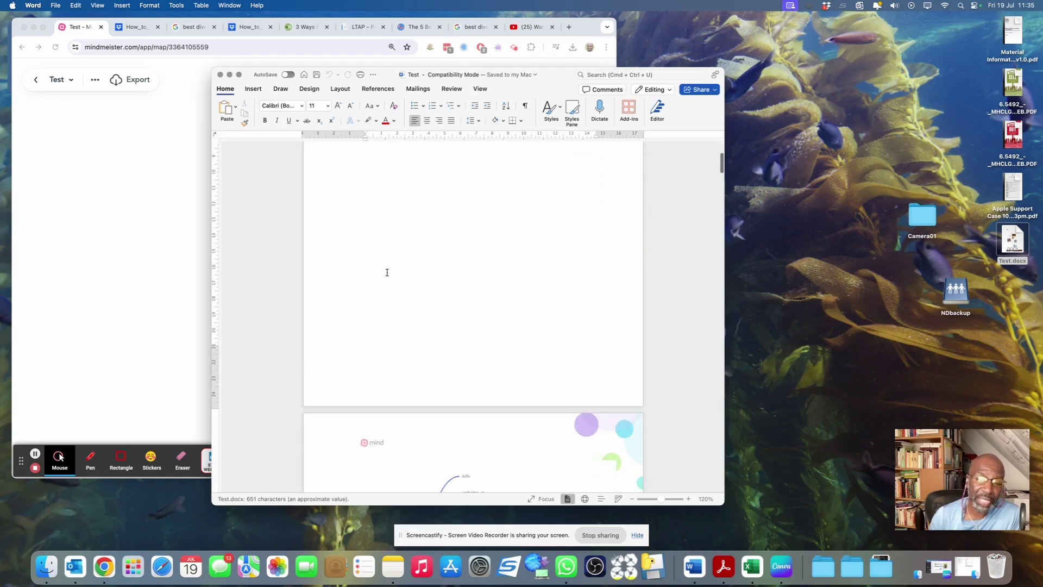
scroll(387, 273, "down", 10)
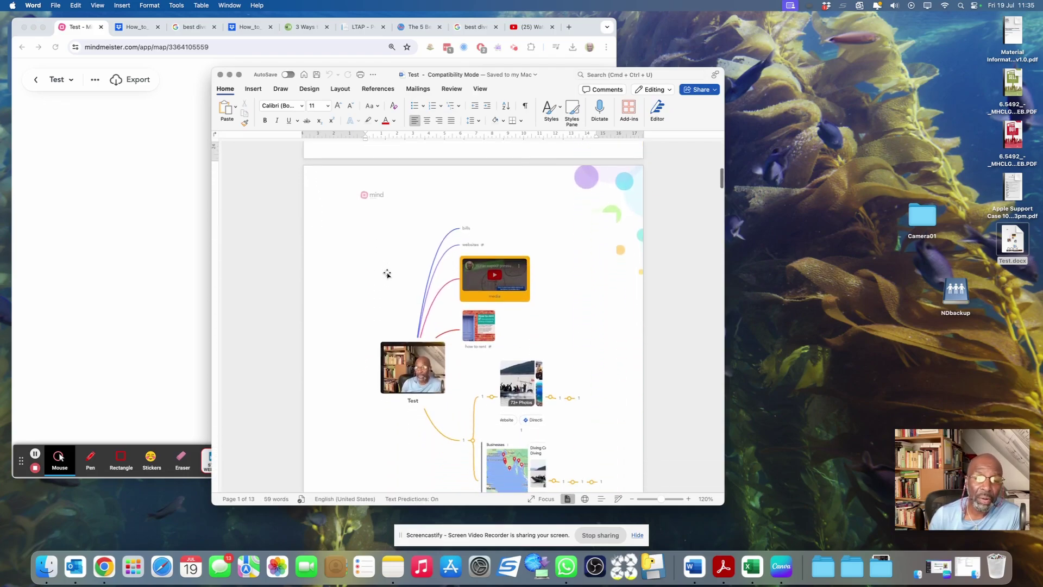
scroll(387, 273, "down", 15)
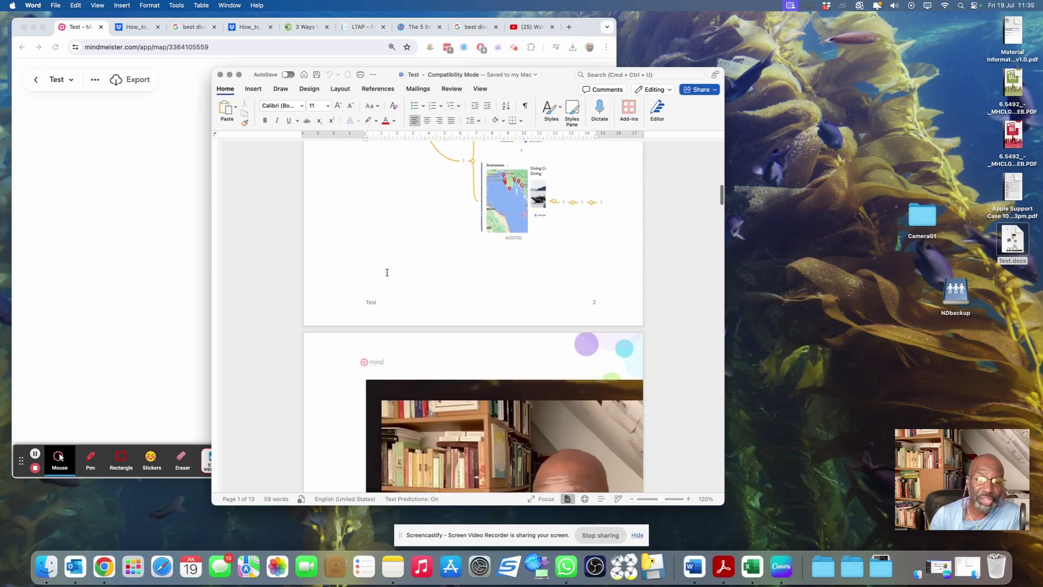
scroll(388, 275, "down", 2)
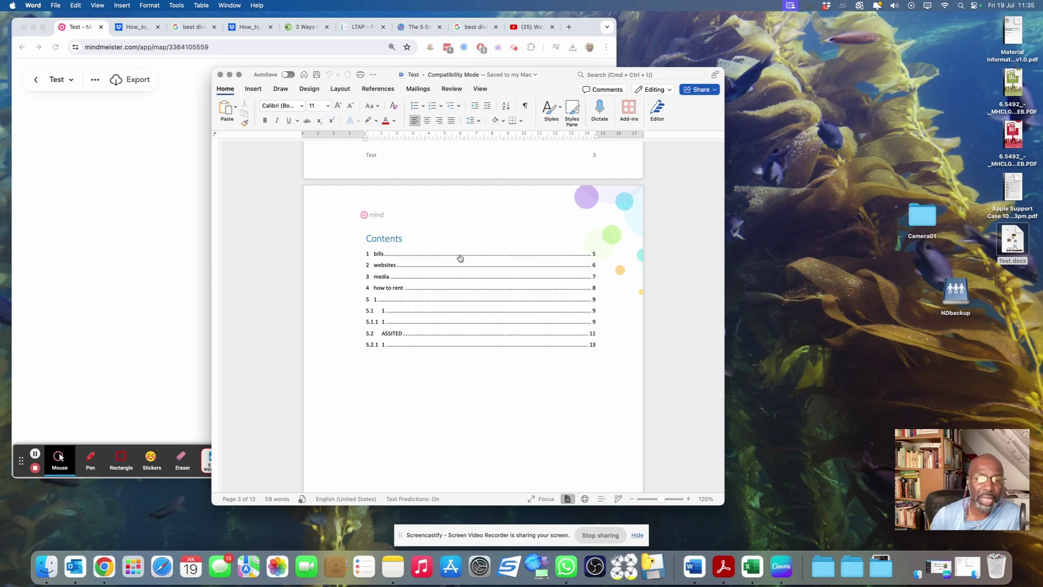
left_click(460, 256)
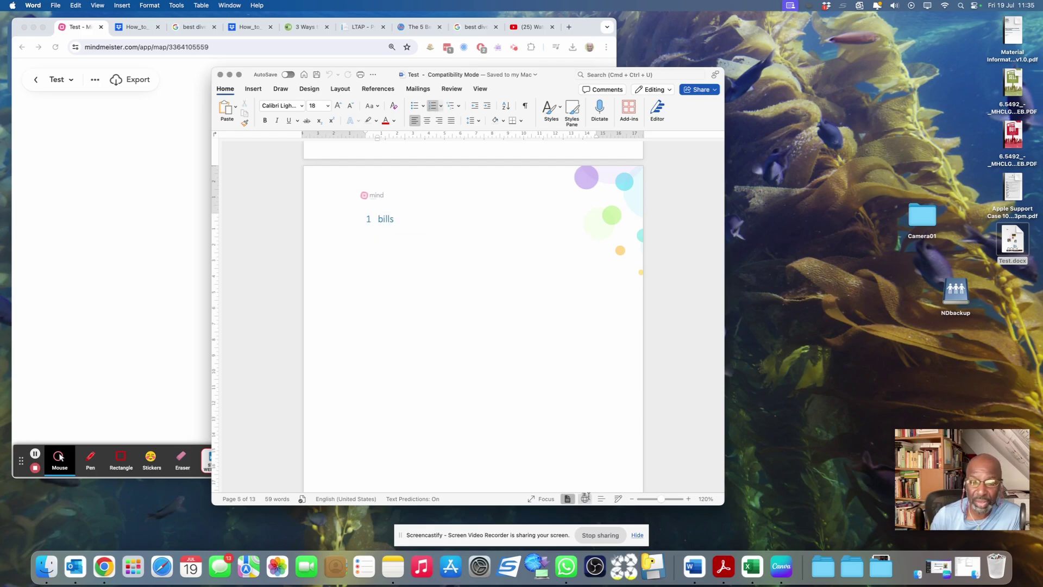
Step: Zoom the Word document out to 50% and look over the bills and websites pages
left_click(632, 499)
left_click(632, 498)
left_click(632, 498)
left_click(631, 499)
left_click(631, 499)
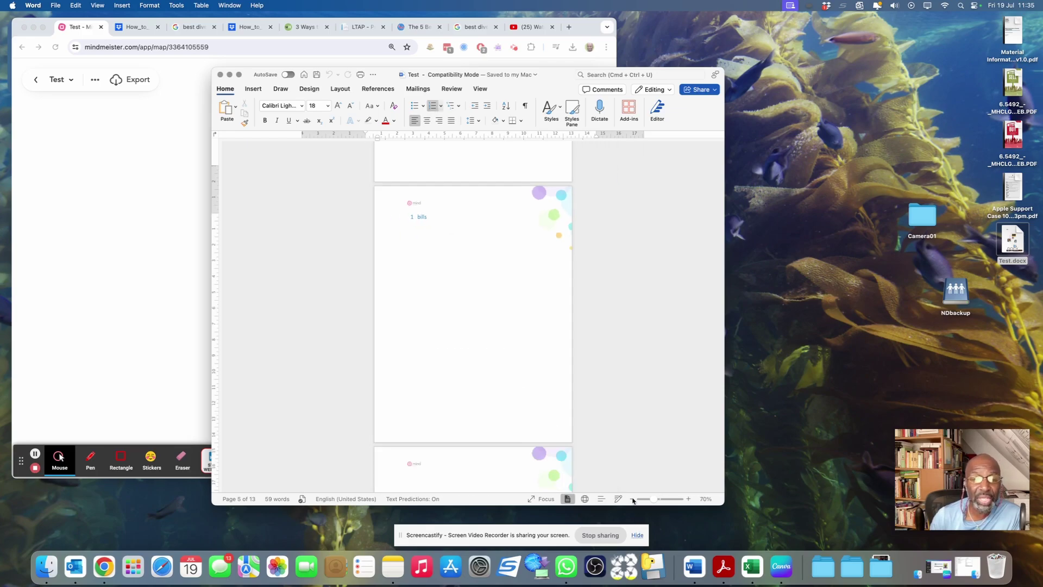
left_click(632, 498)
left_click(632, 499)
scroll(485, 403, "down", 3)
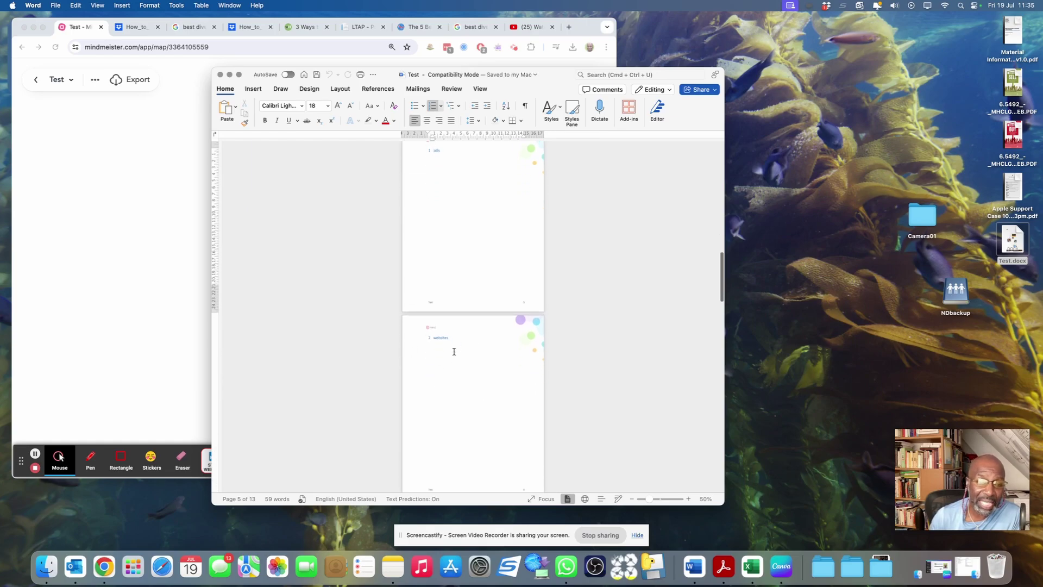
Step: Place the Word document window beside the browser window so the Test map and the export can be compared
left_click(71, 158)
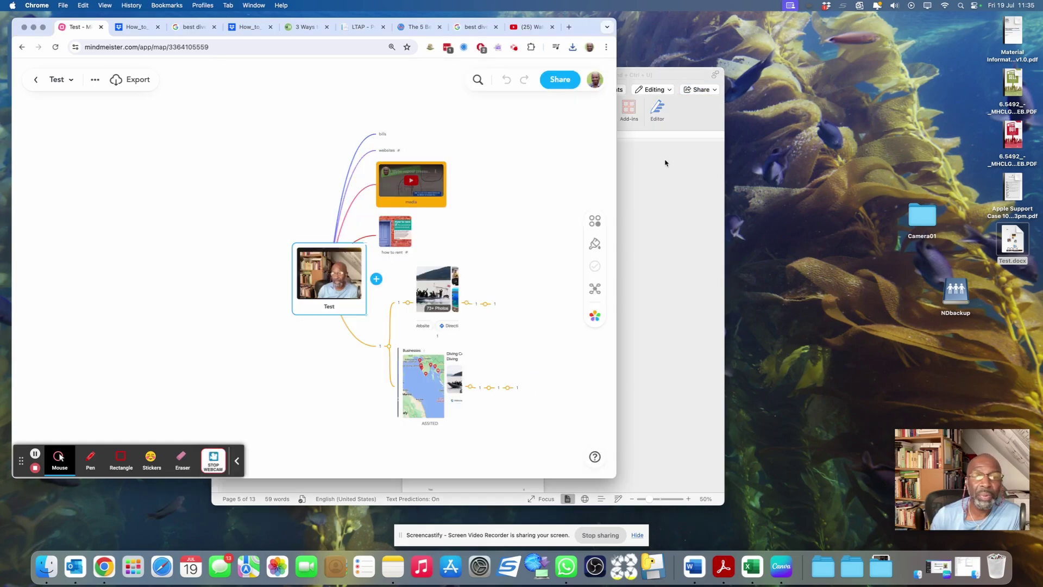
left_click(699, 95)
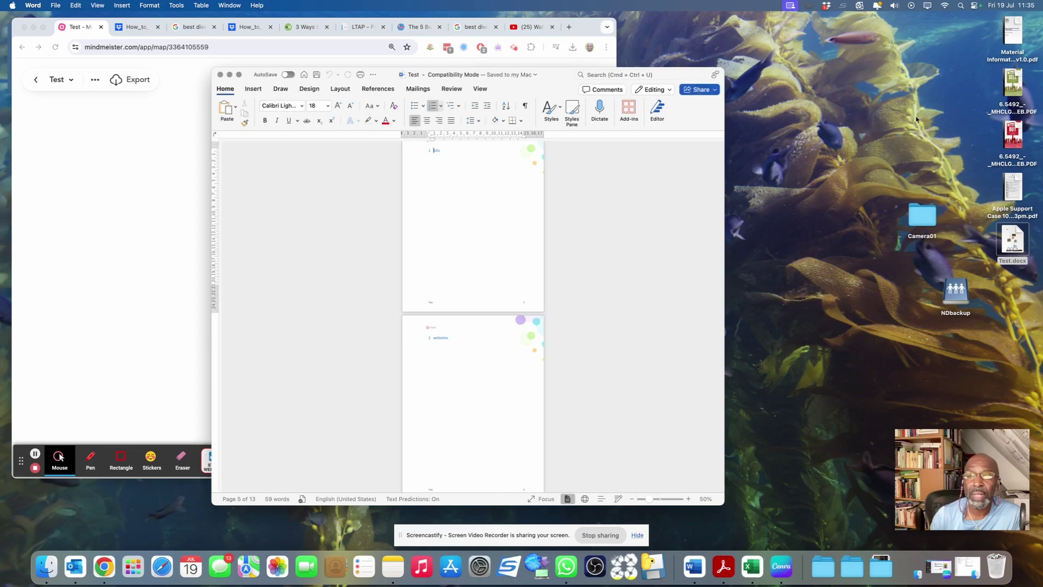
left_click_drag(543, 77, 960, 46)
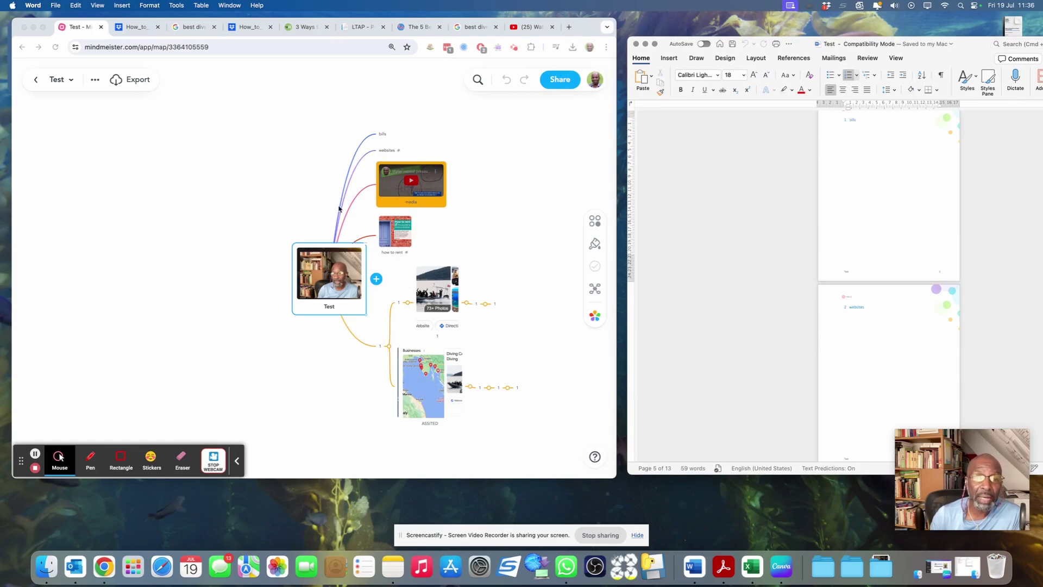
Step: Add a subtopic named food to the websites topic in the Test map
left_click(337, 171)
scroll(336, 171, "up", 5)
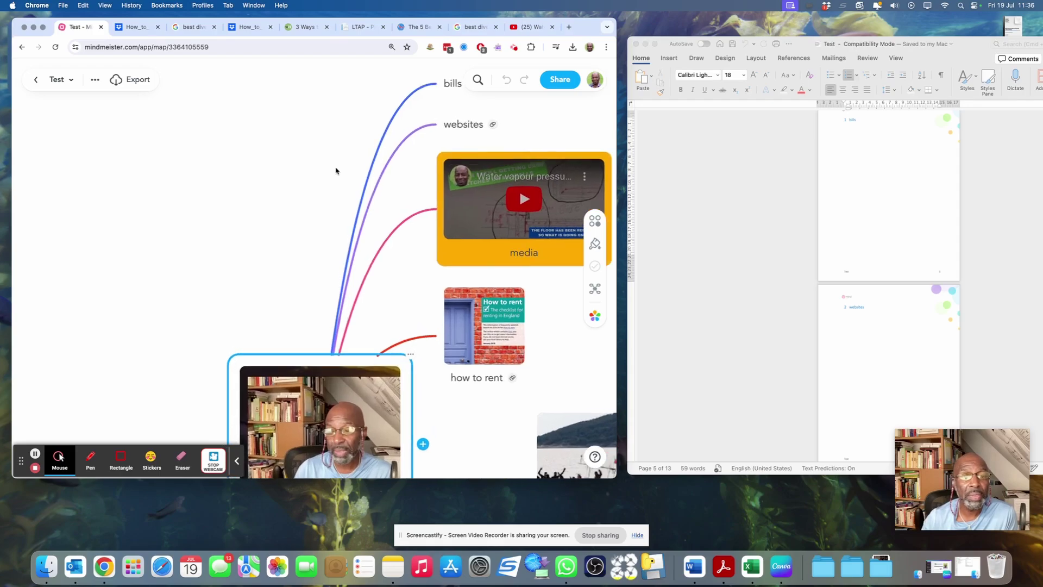
left_click_drag(351, 194, 135, 229)
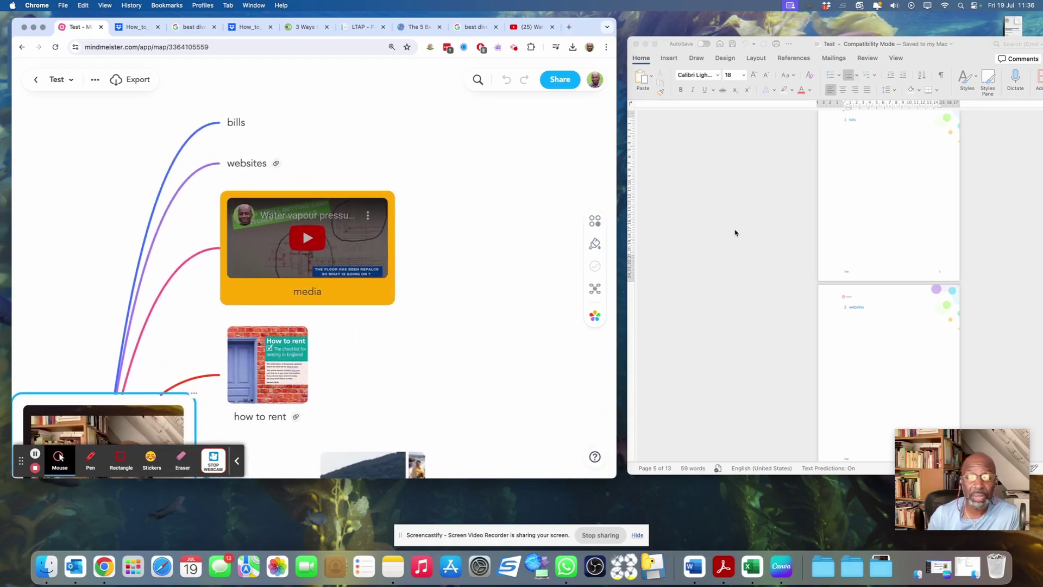
left_click(276, 163)
left_click(307, 166)
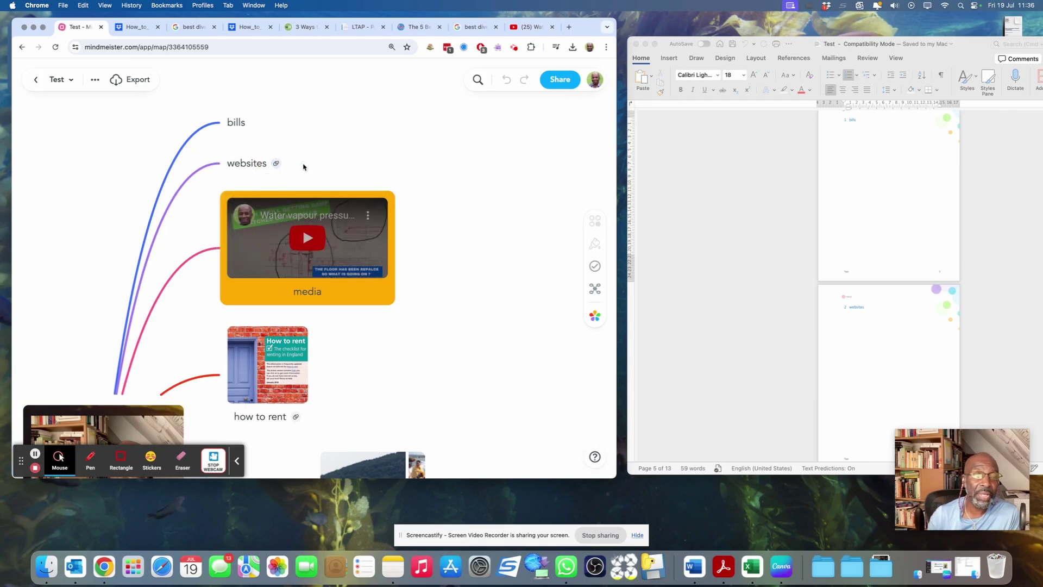
left_click(235, 168)
left_click(301, 163)
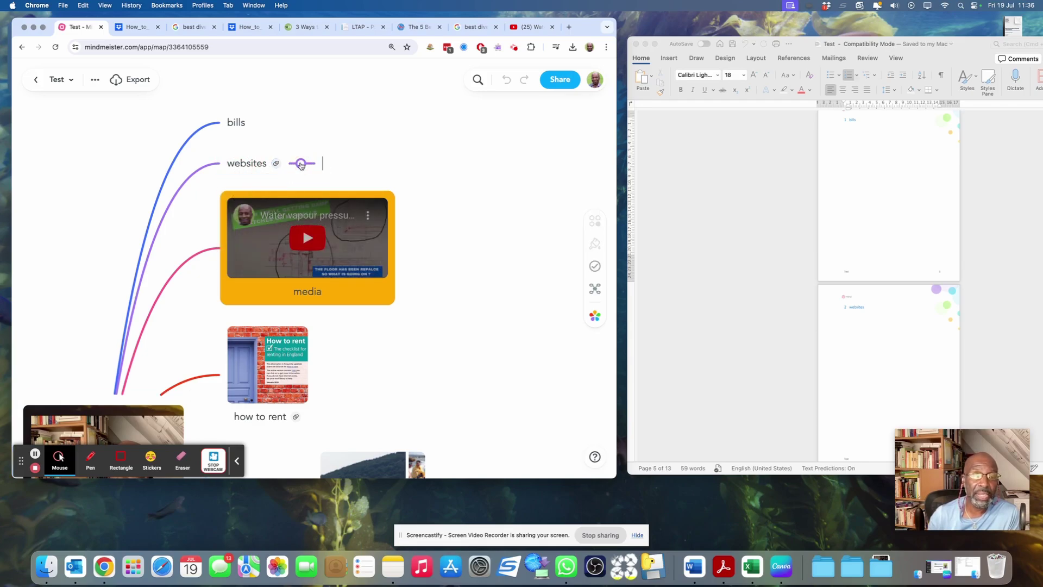
type("food")
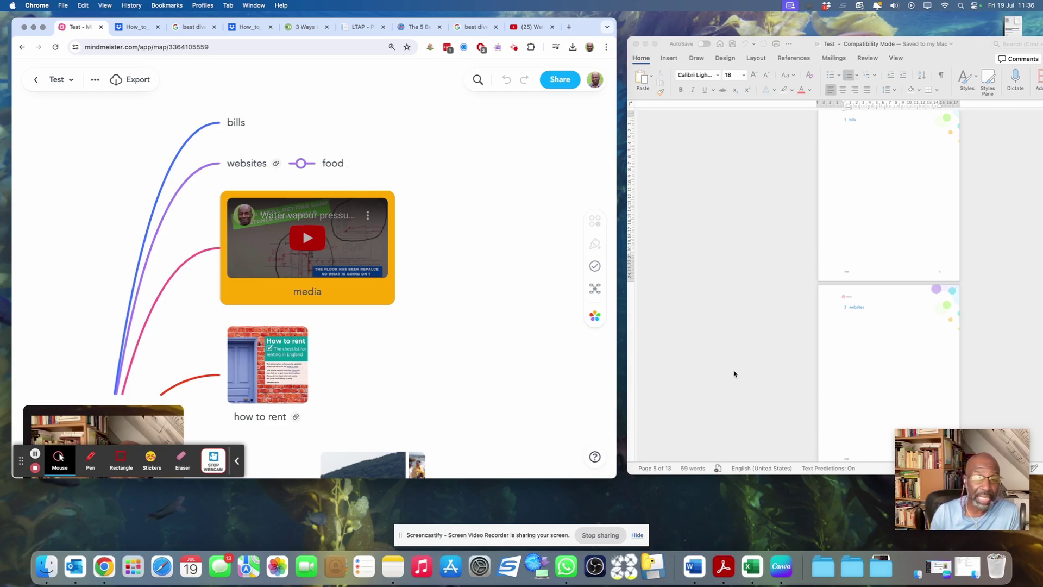
Step: Look through the remaining pages of the exported document and compare them with the lower branches of the Test map
scroll(831, 364, "down", 10)
scroll(832, 365, "down", 8)
scroll(832, 365, "down", 8)
scroll(832, 365, "down", 10)
scroll(832, 365, "down", 1)
left_click(414, 375)
left_click_drag(413, 382, 507, 294)
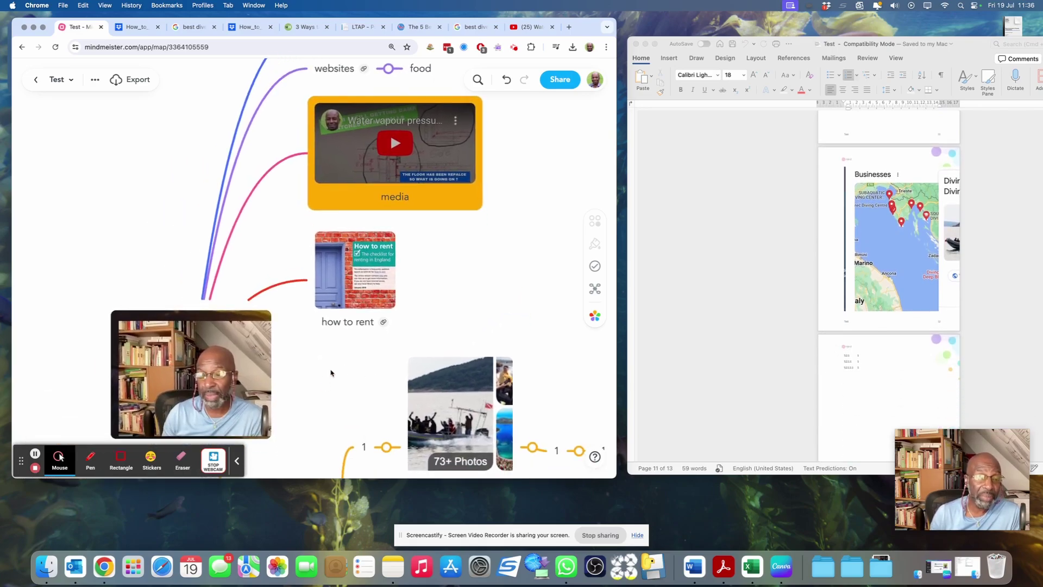